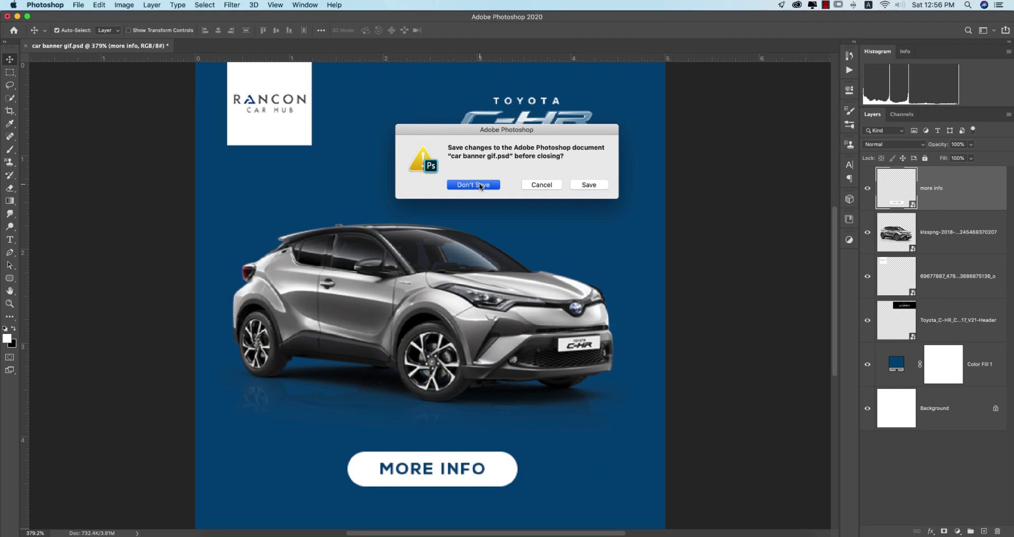
# Step: Discard the old banner and set up a 500×500 px 'car gif 2' document at 300 ppi
pyautogui.click(480, 185)
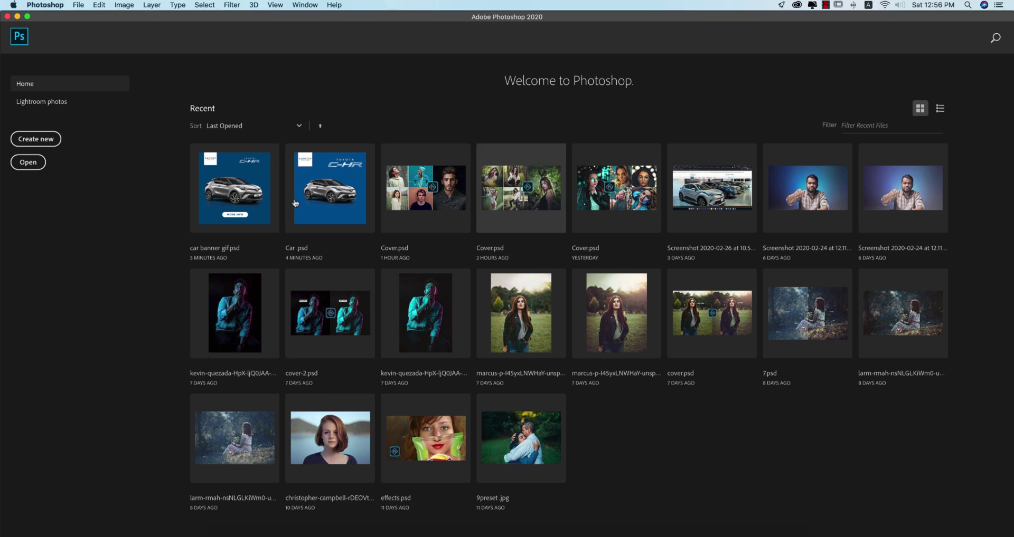
pyautogui.click(45, 144)
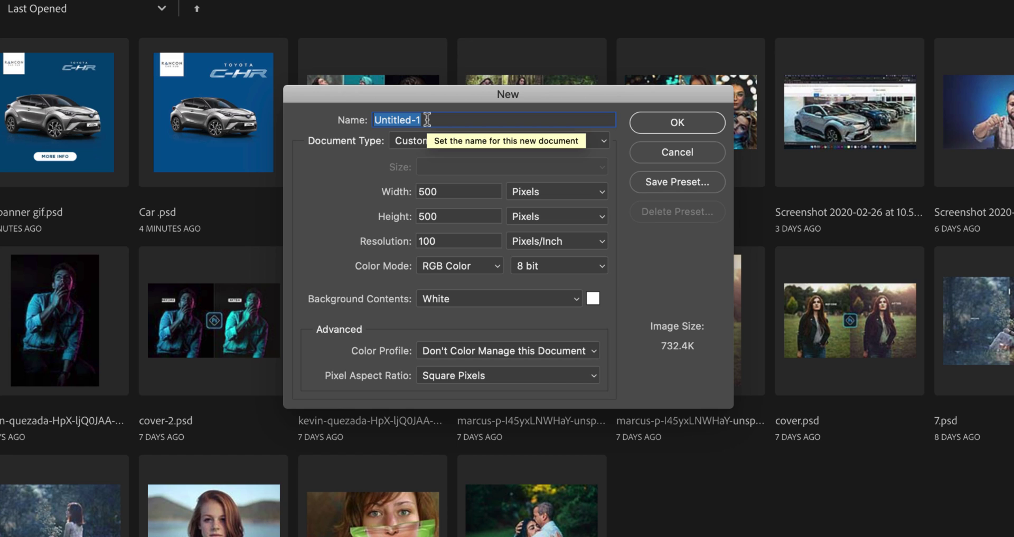
pyautogui.write('ca')
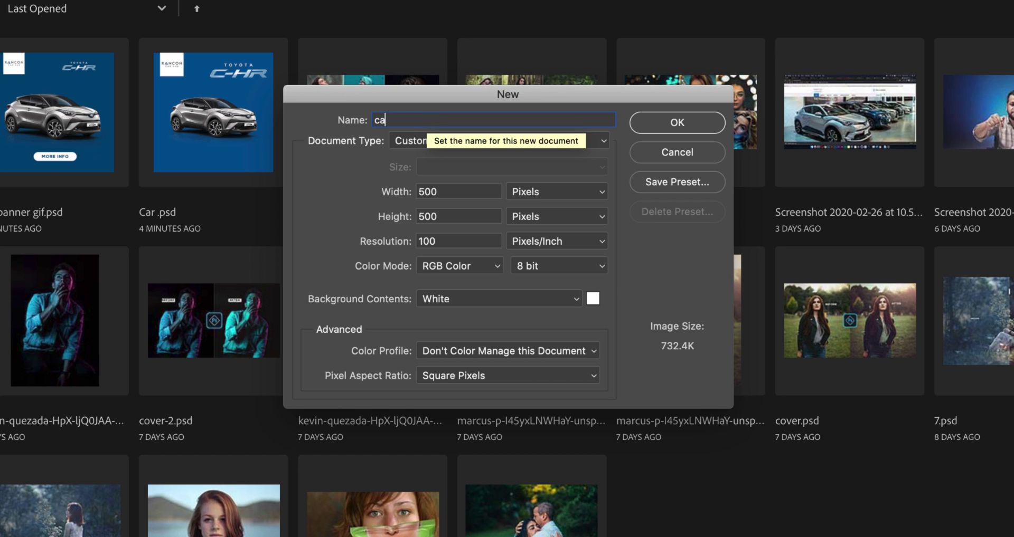
pyautogui.write('r gif 2')
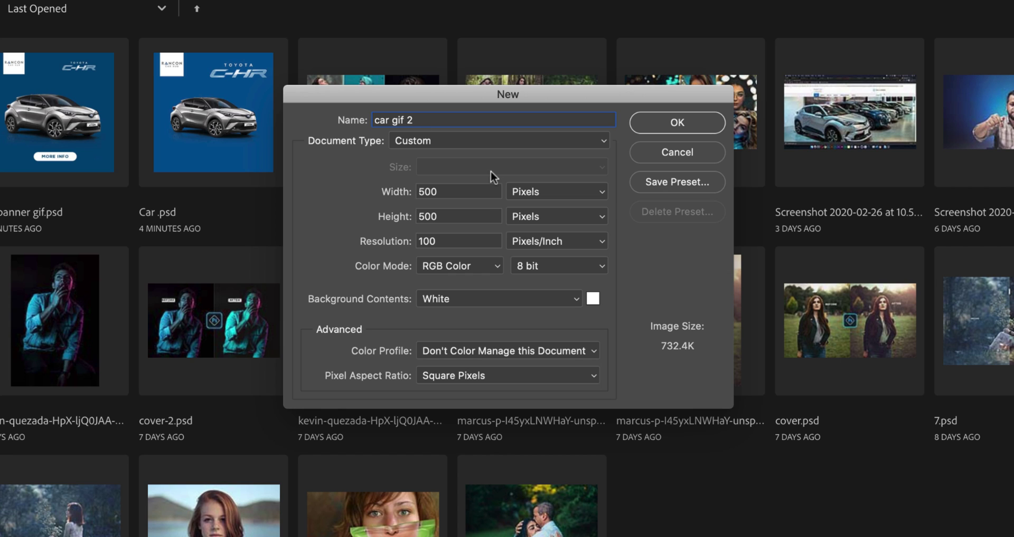
pyautogui.doubleClick(446, 191)
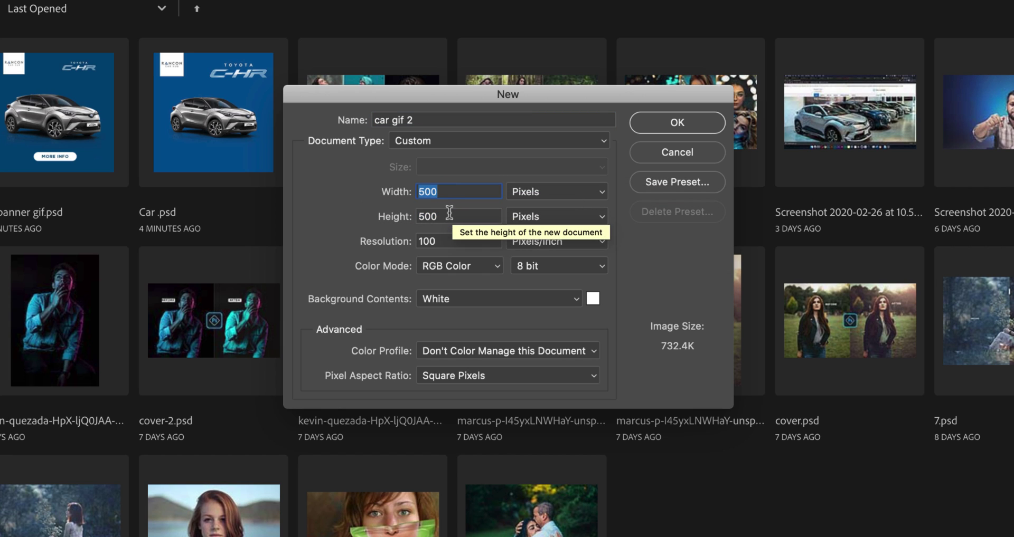
pyautogui.doubleClick(449, 212)
pyautogui.doubleClick(453, 241)
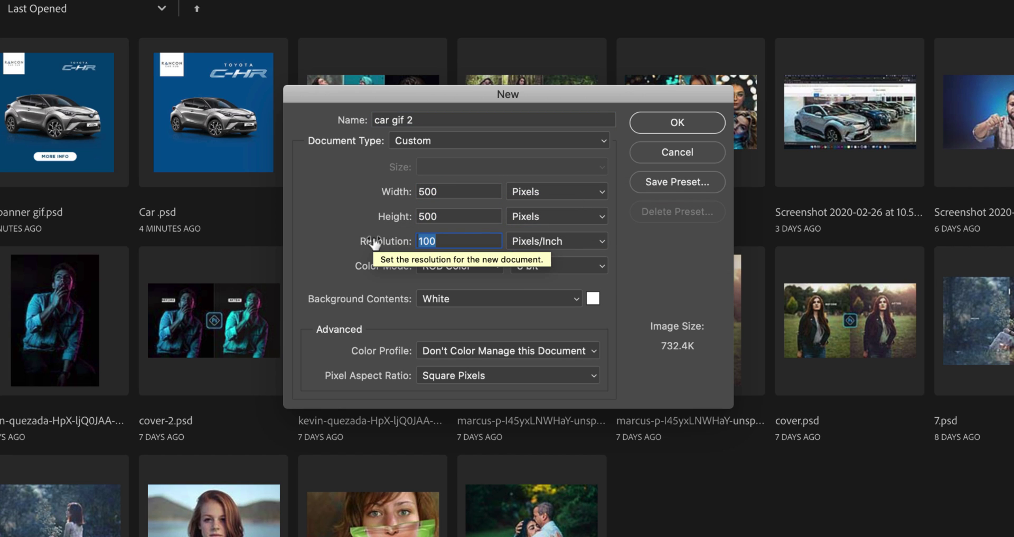
pyautogui.write('300')
pyautogui.press('super+a')
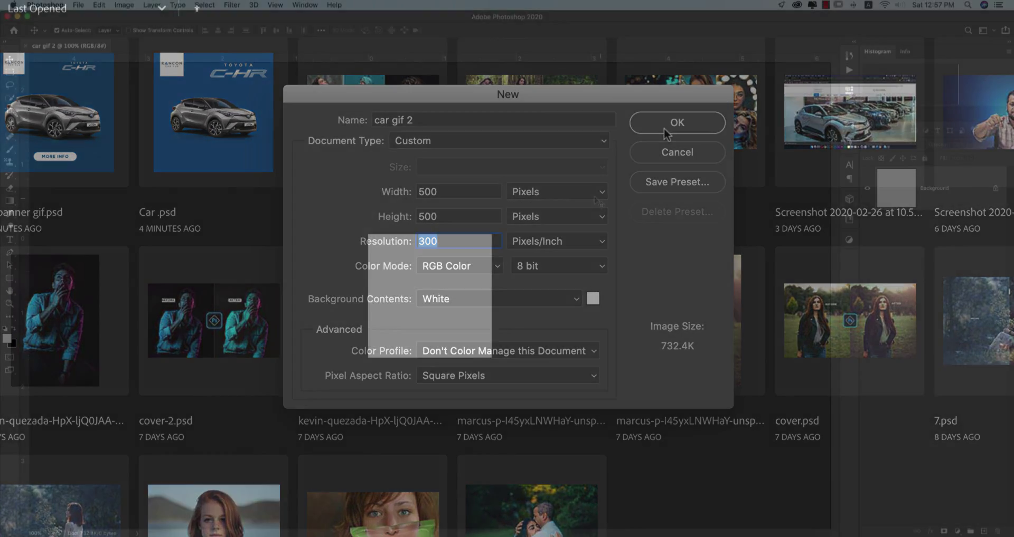
# Step: Create the document, fit it on screen, and add a grey Solid Color fill layer
pyautogui.click(664, 128)
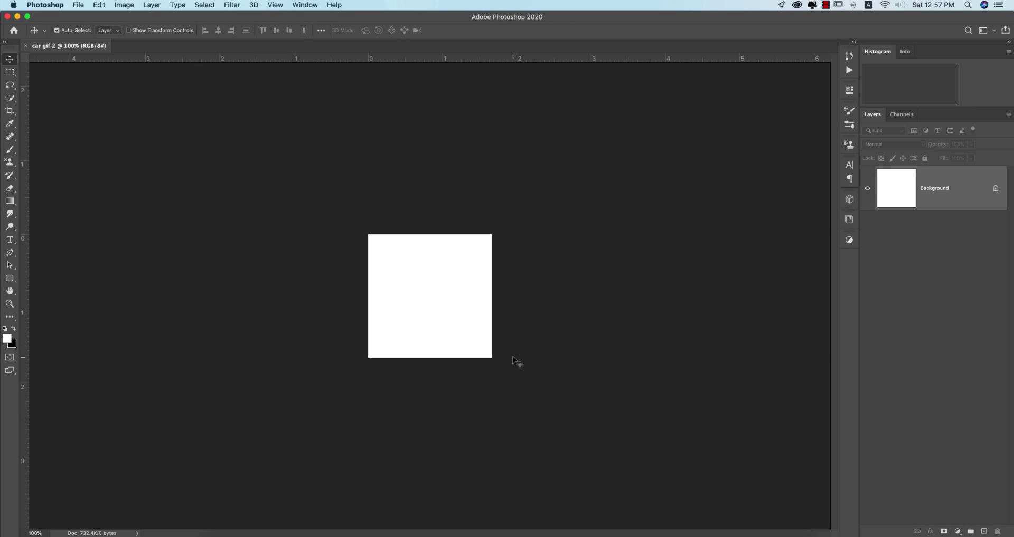
pyautogui.press('super+0')
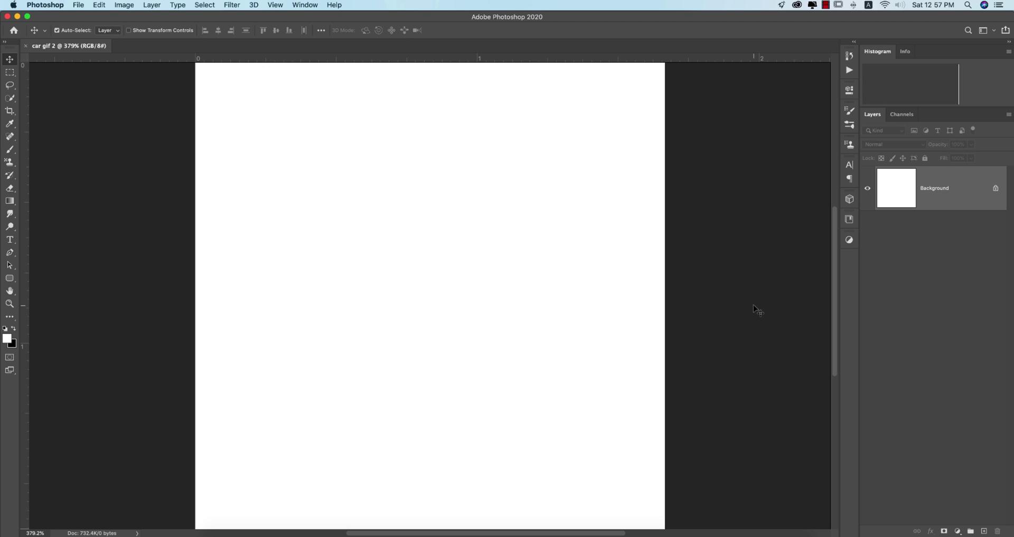
pyautogui.click(958, 532)
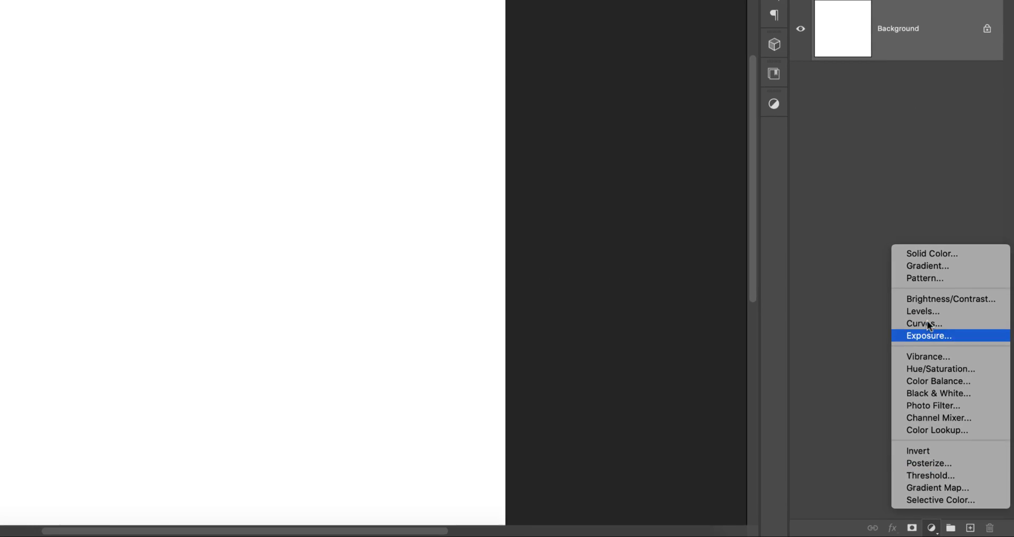
pyautogui.click(947, 325)
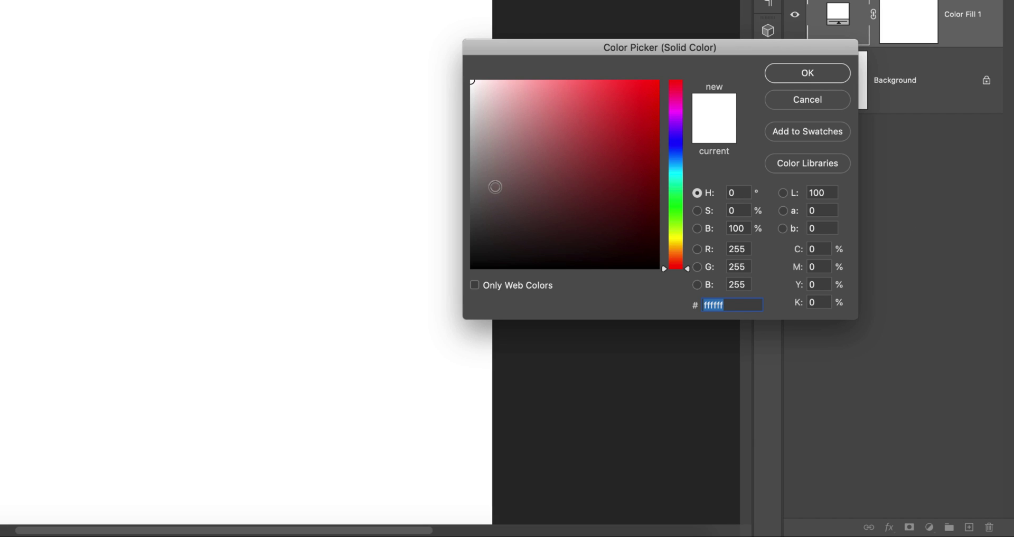
pyautogui.moveTo(493, 185); pyautogui.dragTo(464, 176)
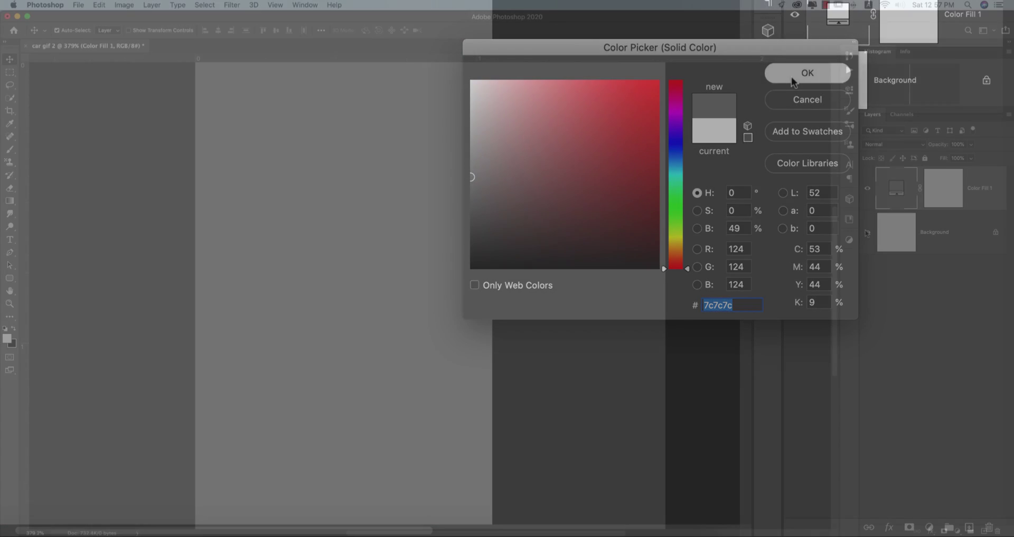
pyautogui.click(792, 80)
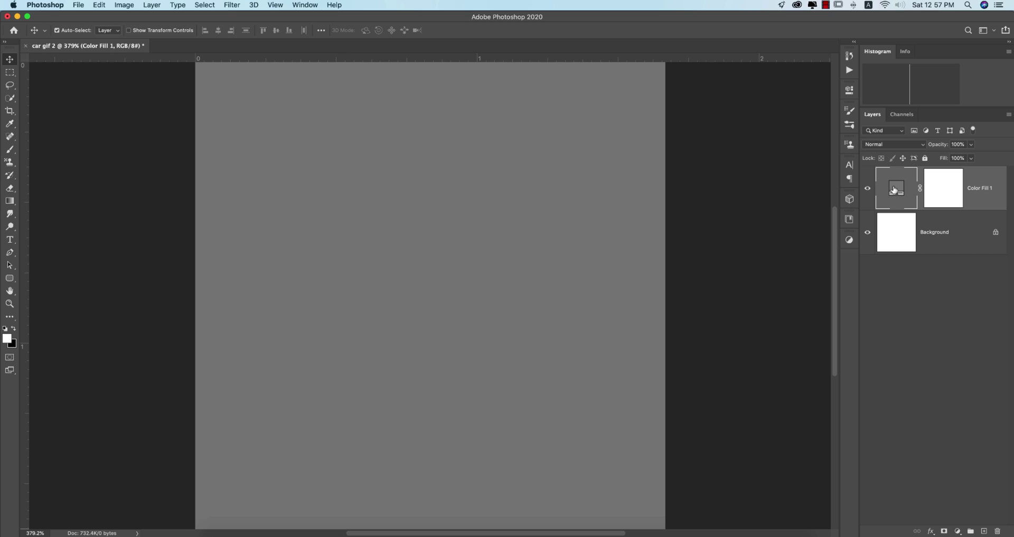
# Step: Change the Color Fill 1 colour to light grey #b0b0b0
pyautogui.doubleClick(894, 189)
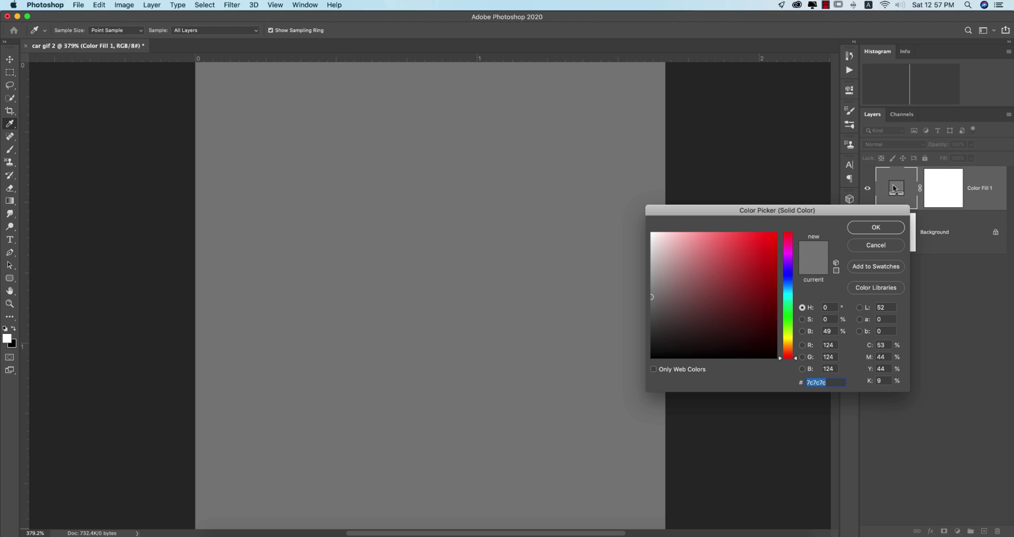
pyautogui.click(765, 258)
pyautogui.click(757, 322)
pyautogui.click(660, 331)
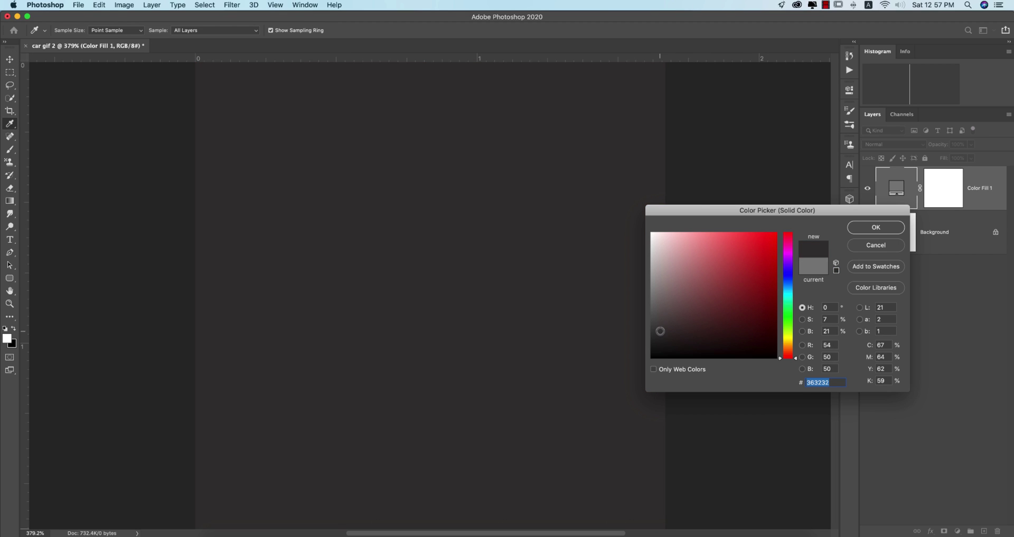
pyautogui.click(787, 289)
pyautogui.click(667, 256)
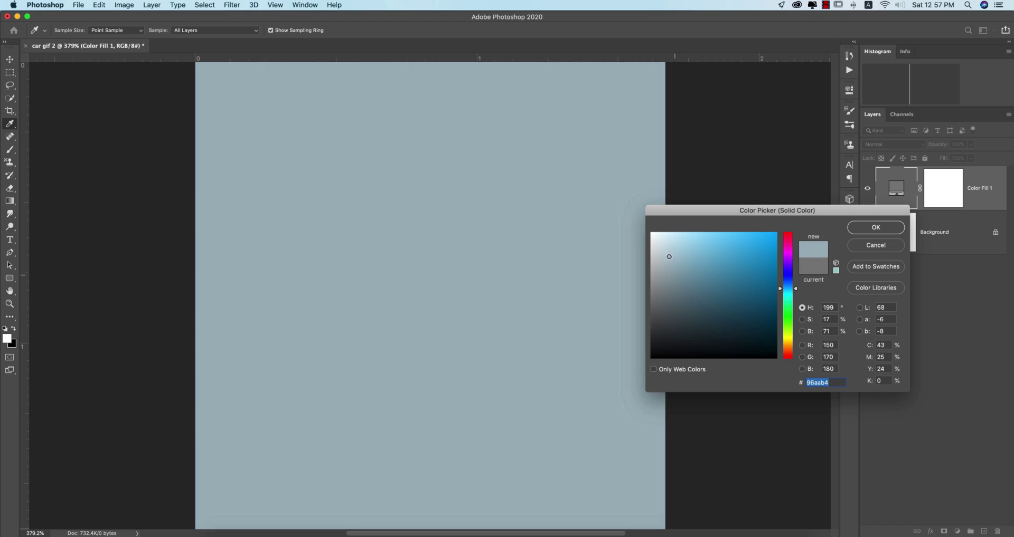
pyautogui.moveTo(667, 256); pyautogui.dragTo(645, 271)
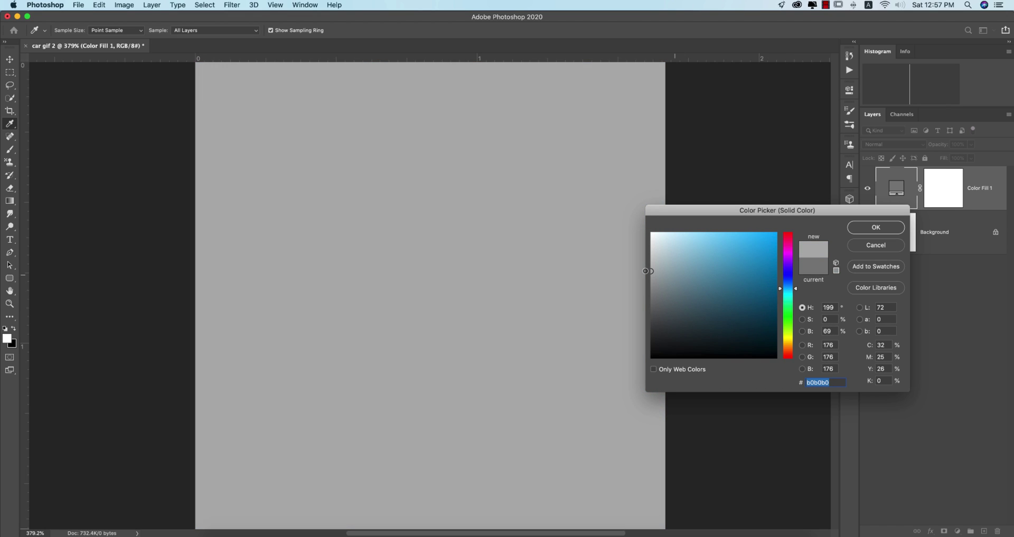
pyautogui.click(855, 233)
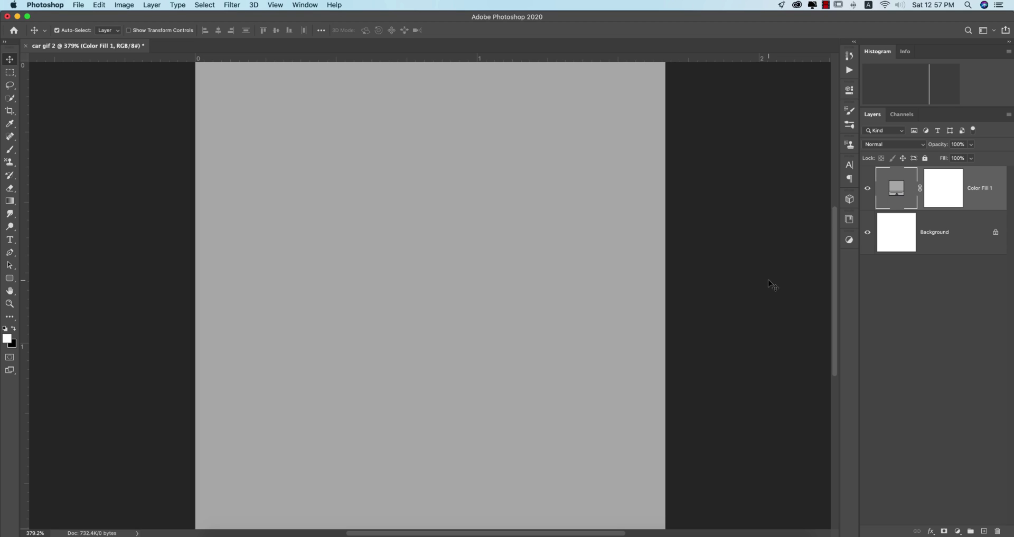
# Step: Place the red kisspng Toyota C-HR PNG from the 28-2-2020 folder as an embedded layer
pyautogui.click(80, 7)
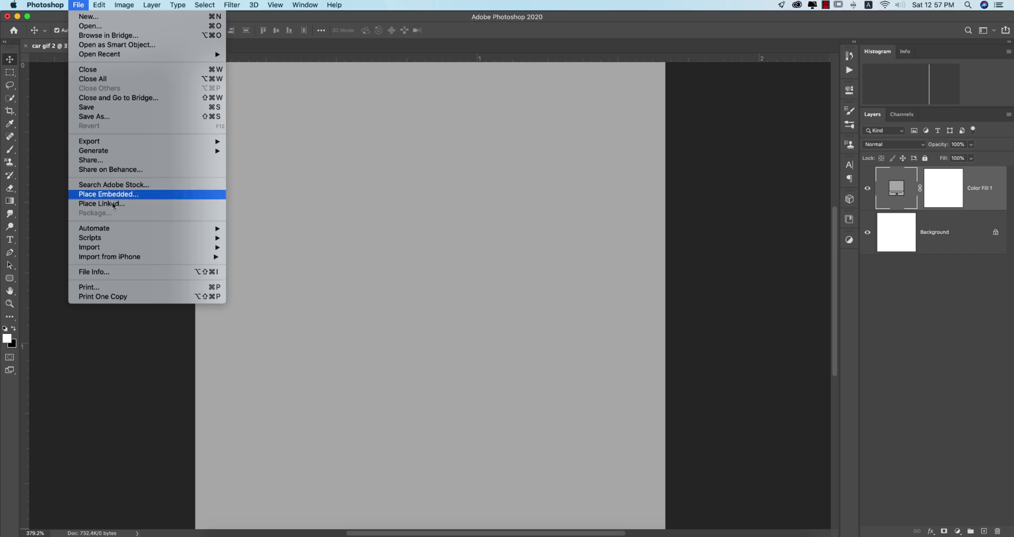
pyautogui.click(114, 198)
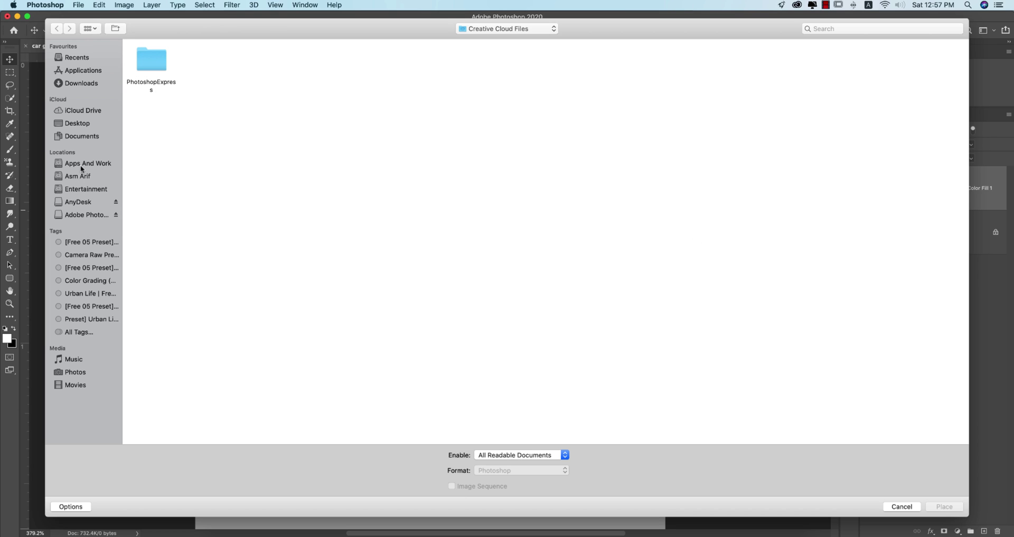
pyautogui.click(81, 165)
pyautogui.doubleClick(206, 62)
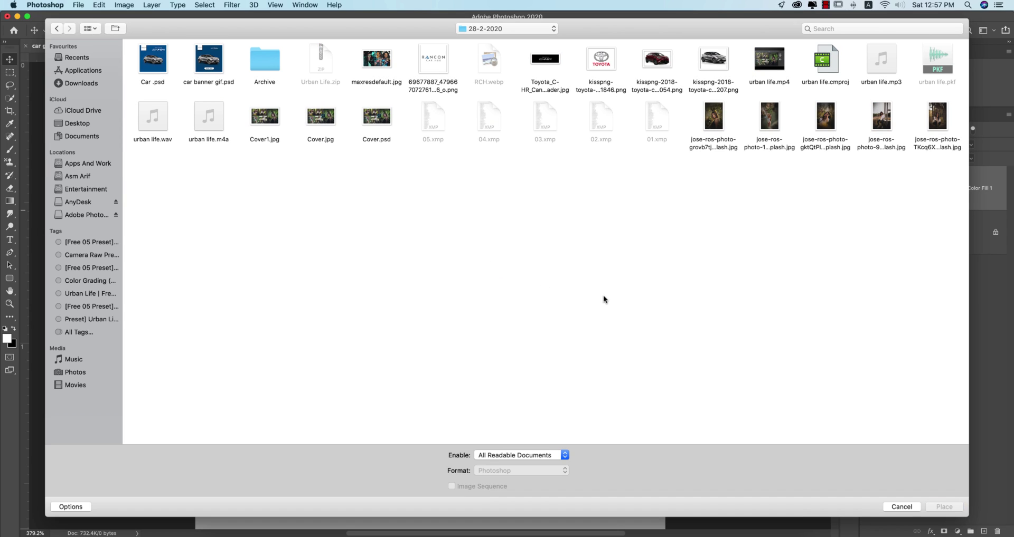
pyautogui.click(704, 65)
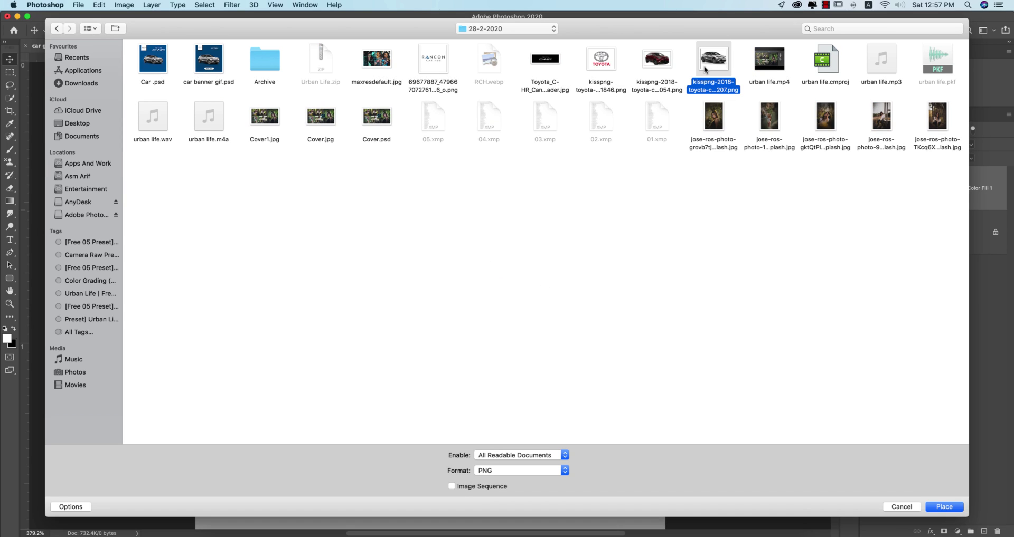
pyautogui.click(666, 63)
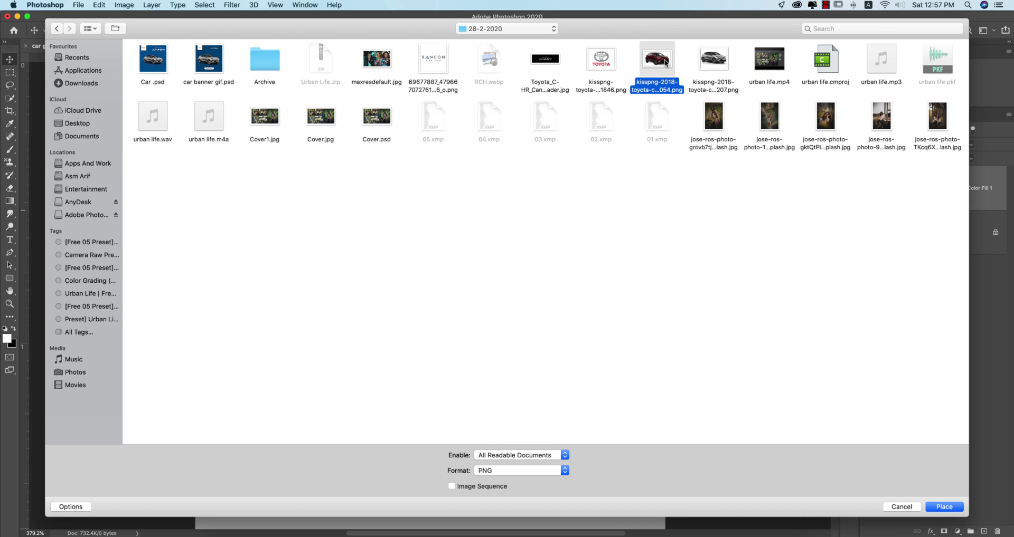
pyautogui.press('Return')
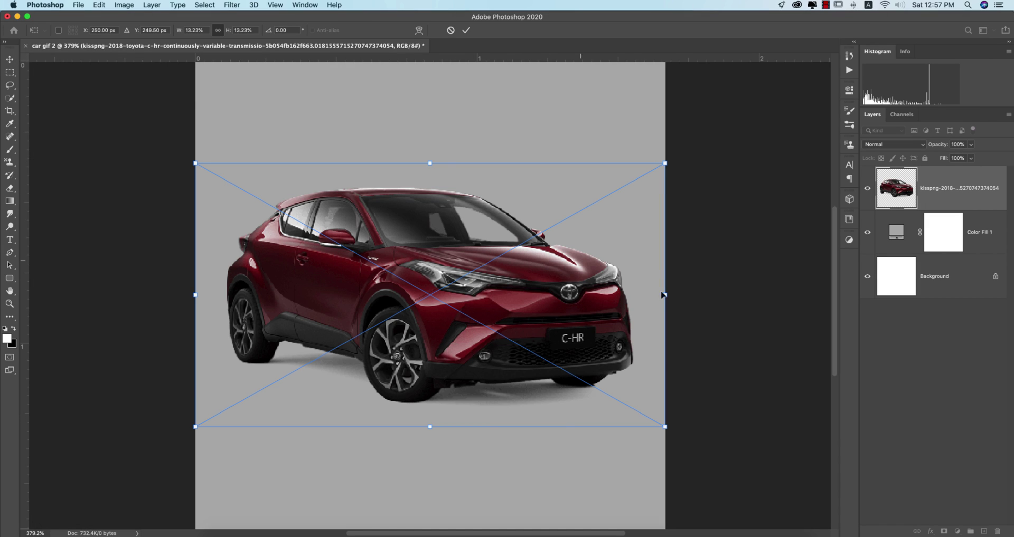
pyautogui.click(465, 30)
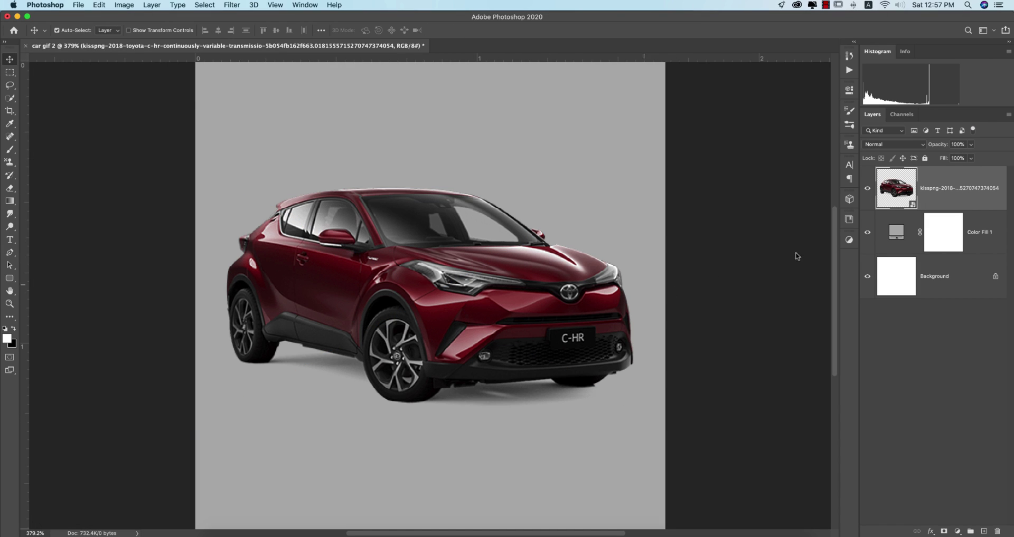
# Step: Change the Color Fill 1 background to almost white
pyautogui.doubleClick(897, 233)
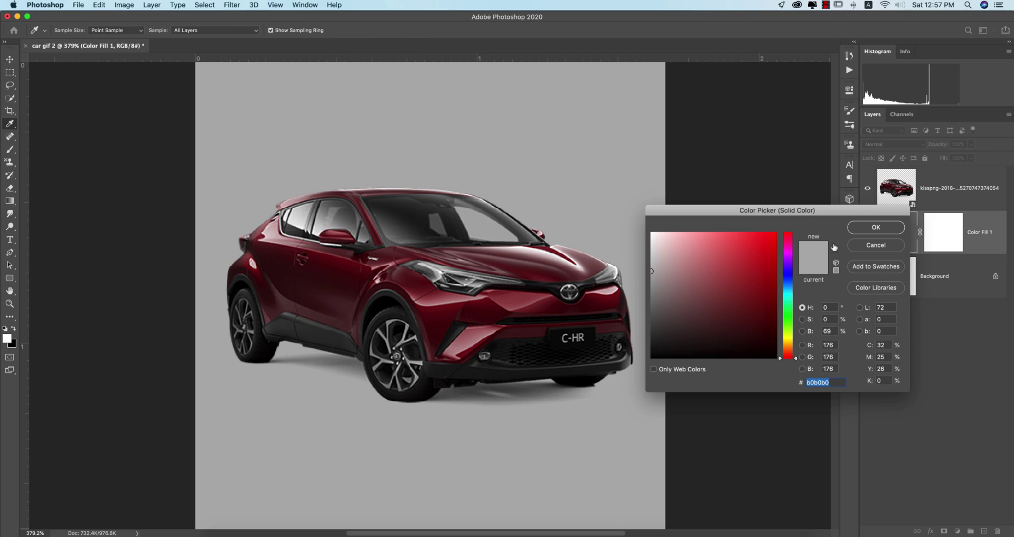
pyautogui.click(655, 310)
pyautogui.moveTo(661, 251); pyautogui.dragTo(640, 228)
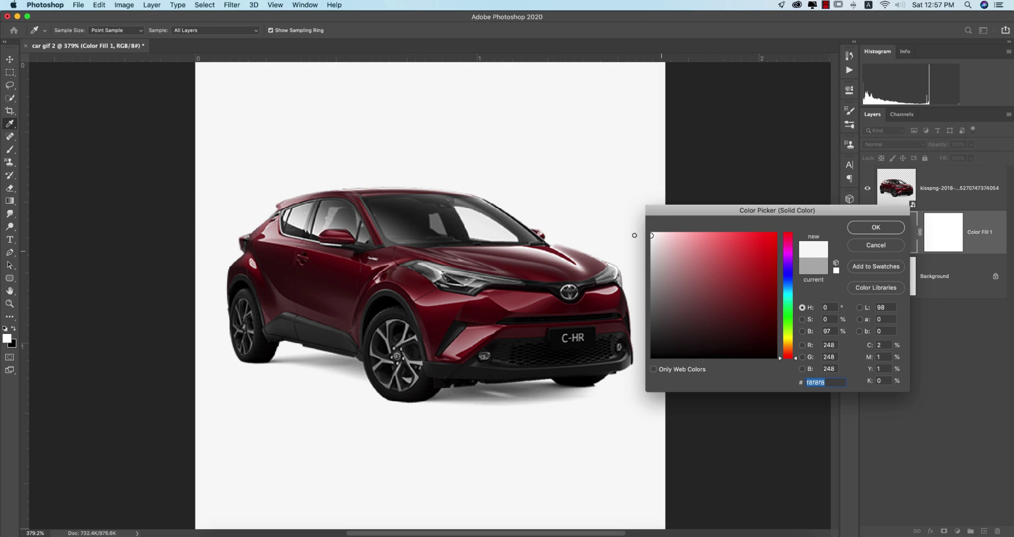
pyautogui.click(873, 230)
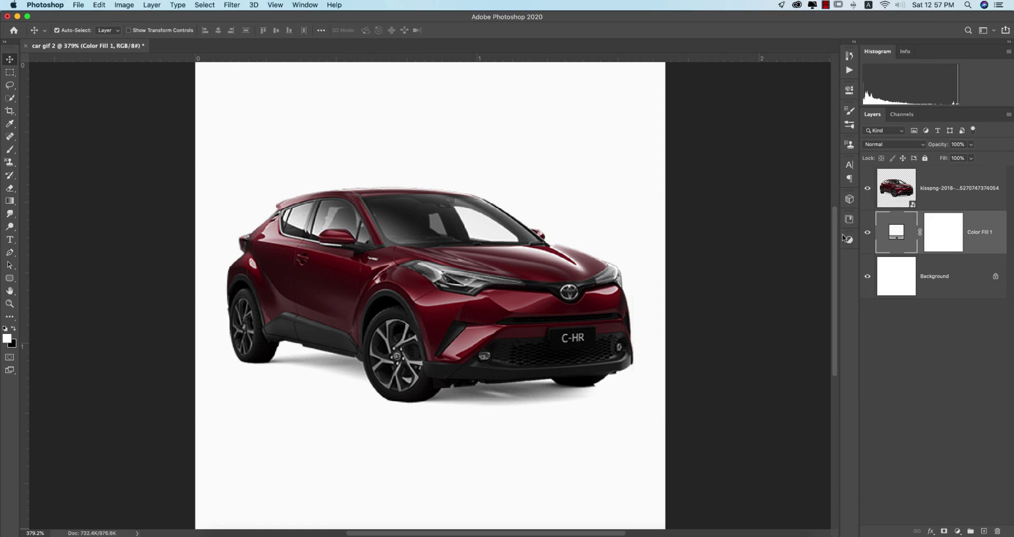
# Step: Scale the red car down to about 9.93% and check its visibility on the canvas
pyautogui.click(494, 311)
pyautogui.press('super+t')
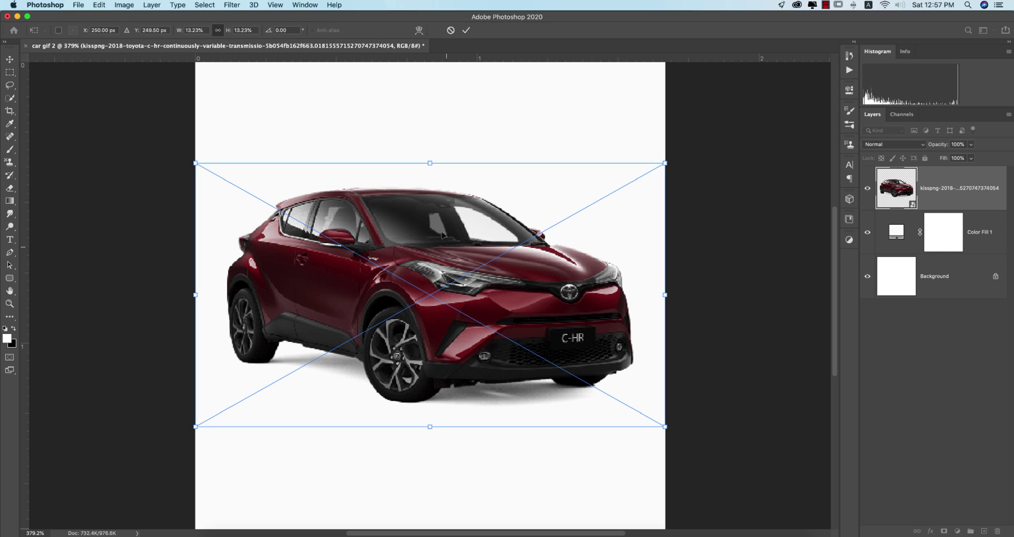
pyautogui.moveTo(430, 163); pyautogui.dragTo(430, 229)
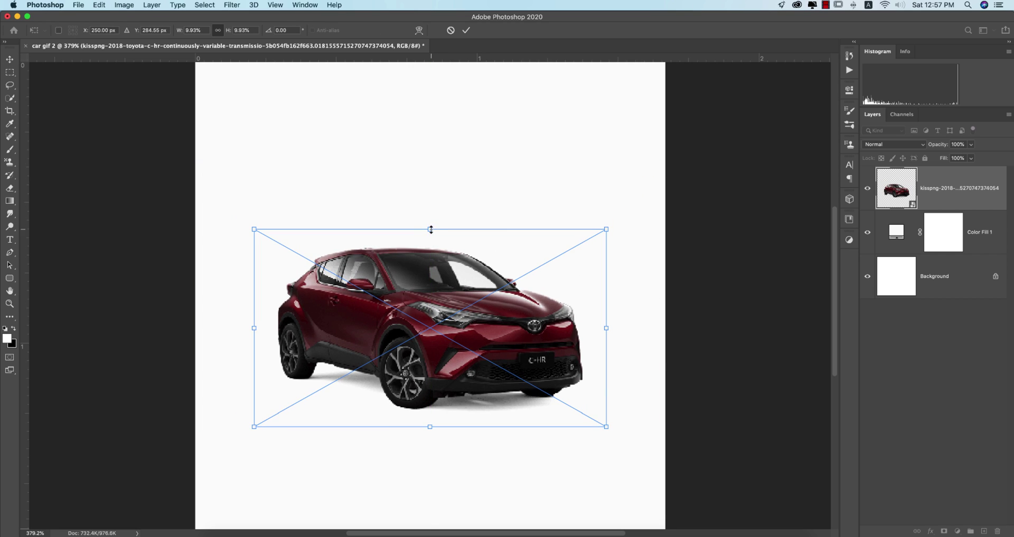
pyautogui.click(464, 30)
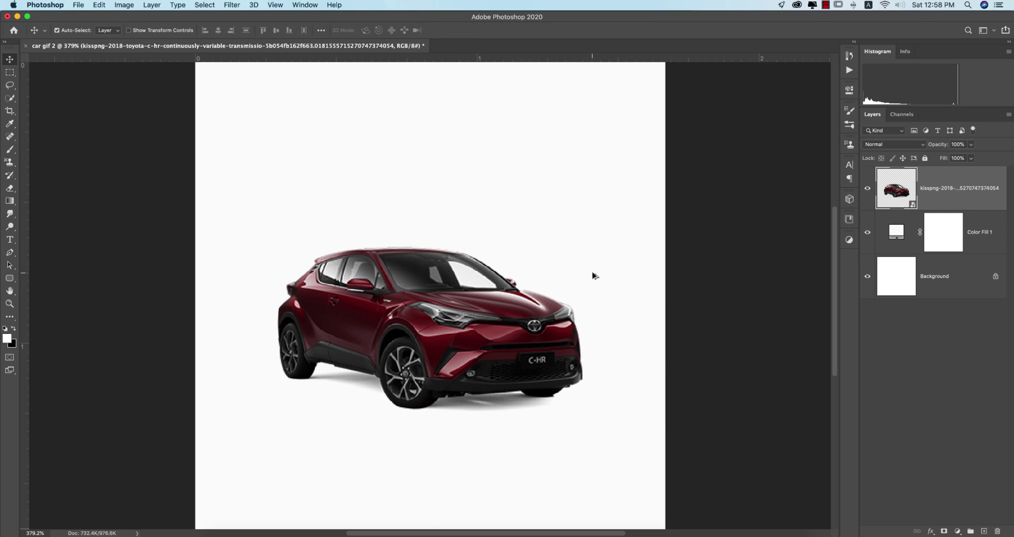
pyautogui.scroll(-5, 593, 276)
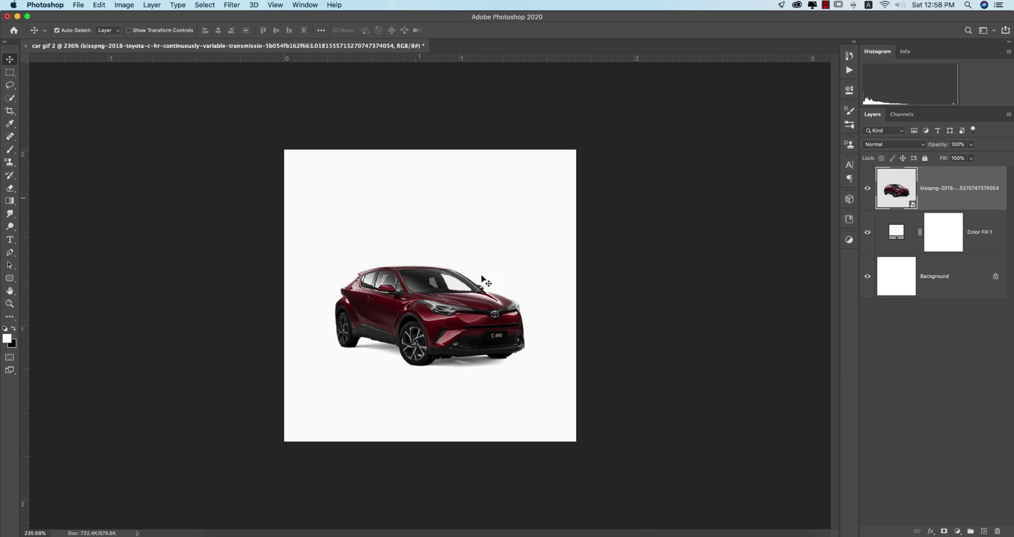
pyautogui.click(866, 189)
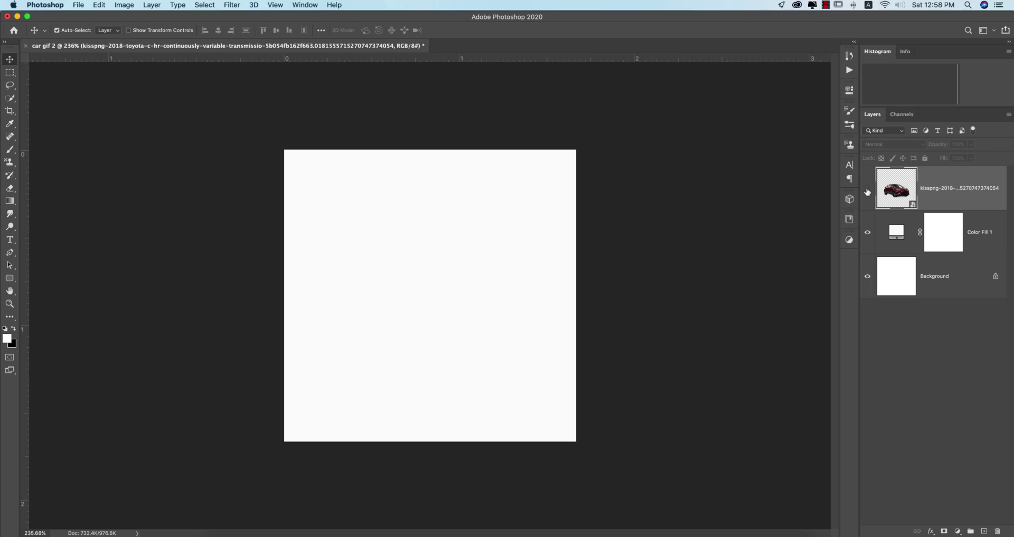
pyautogui.click(867, 189)
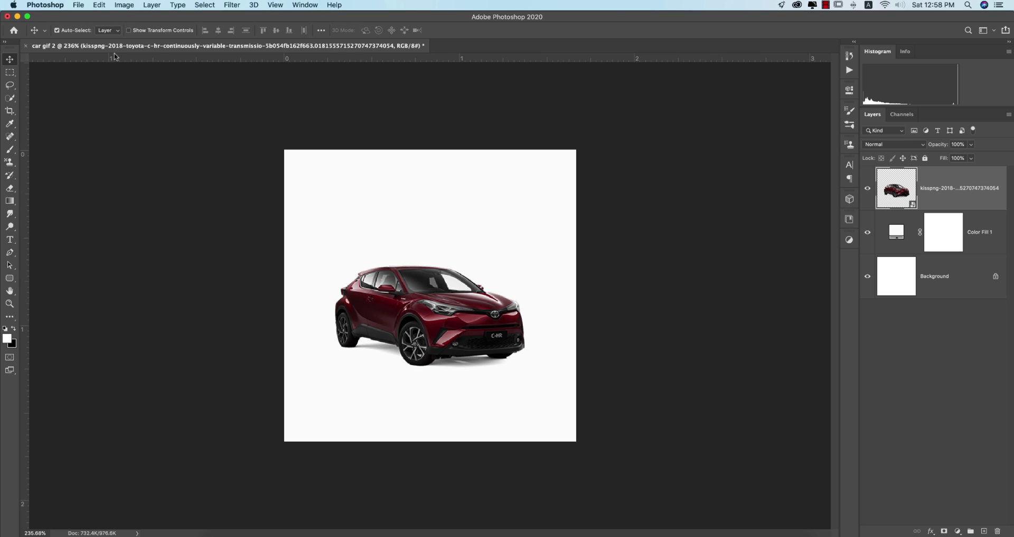
# Step: Place the grey Toyota C-HR image as an embedded layer and hide the red car layer
pyautogui.click(78, 5)
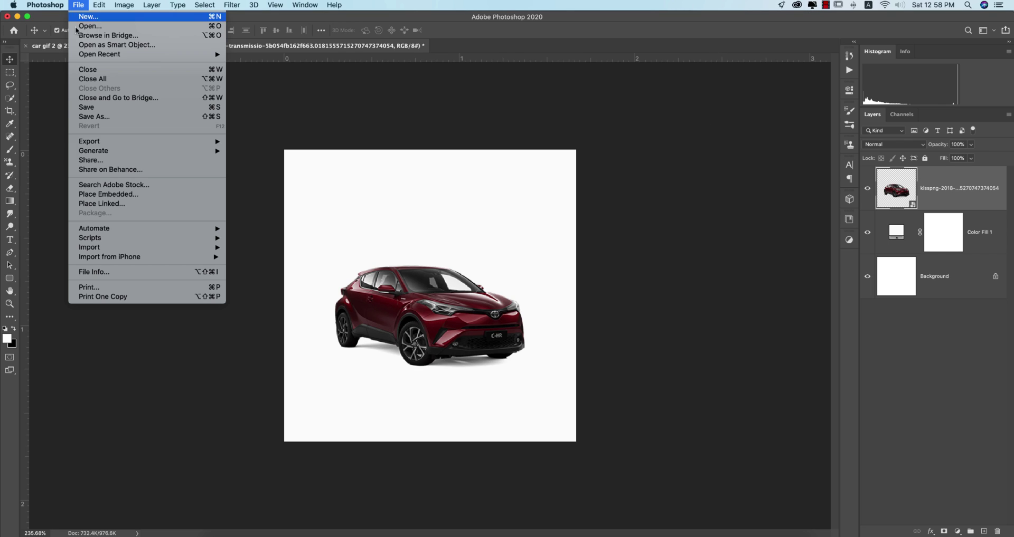
pyautogui.click(113, 195)
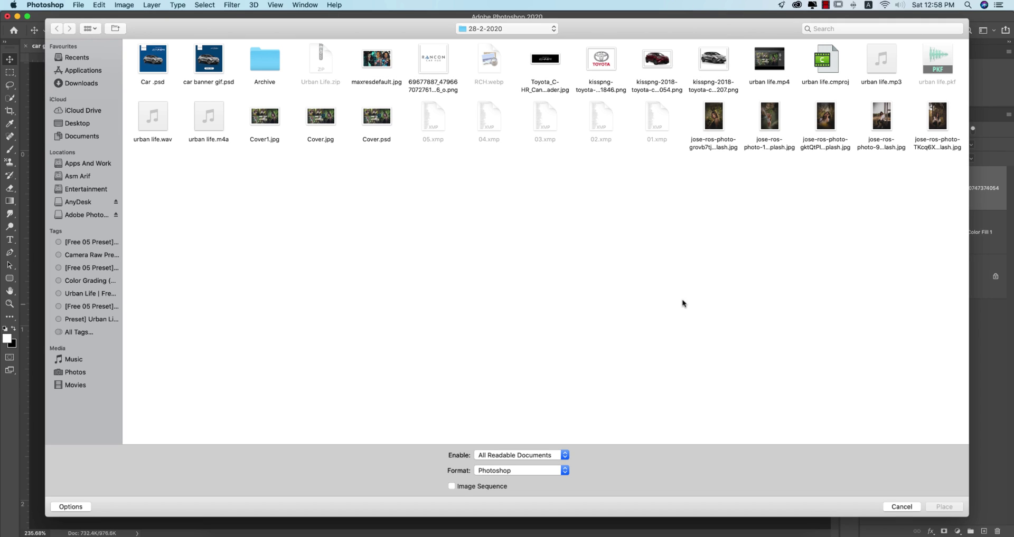
pyautogui.doubleClick(713, 59)
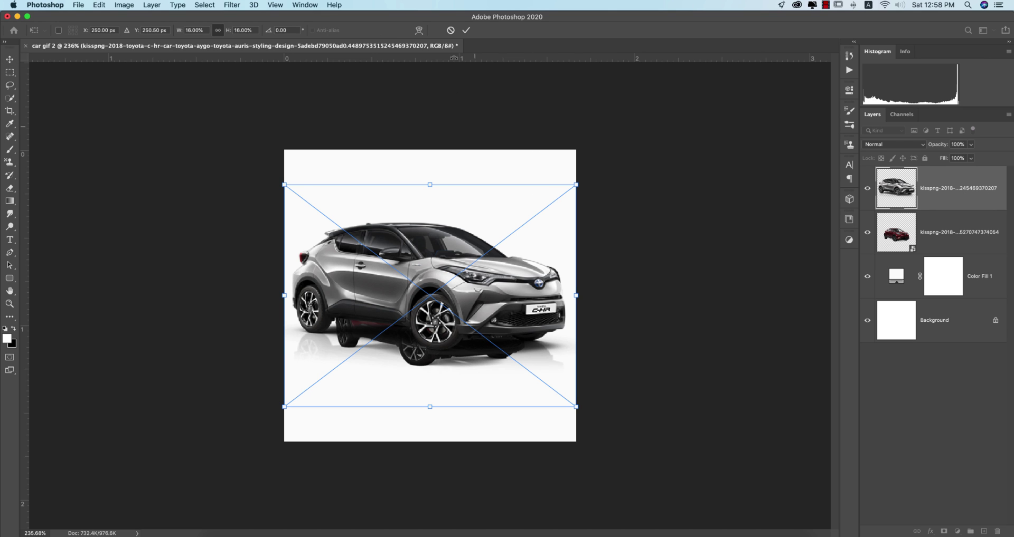
pyautogui.click(466, 30)
pyautogui.click(868, 232)
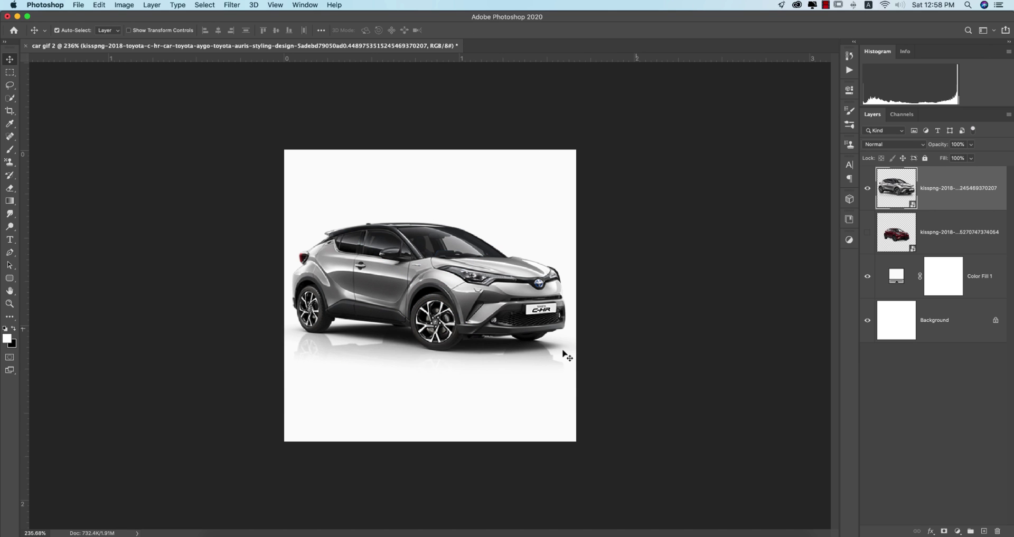
# Step: Scale the grey car to 12.8%, move it down-right, and start placing another image
pyautogui.press('super+t')
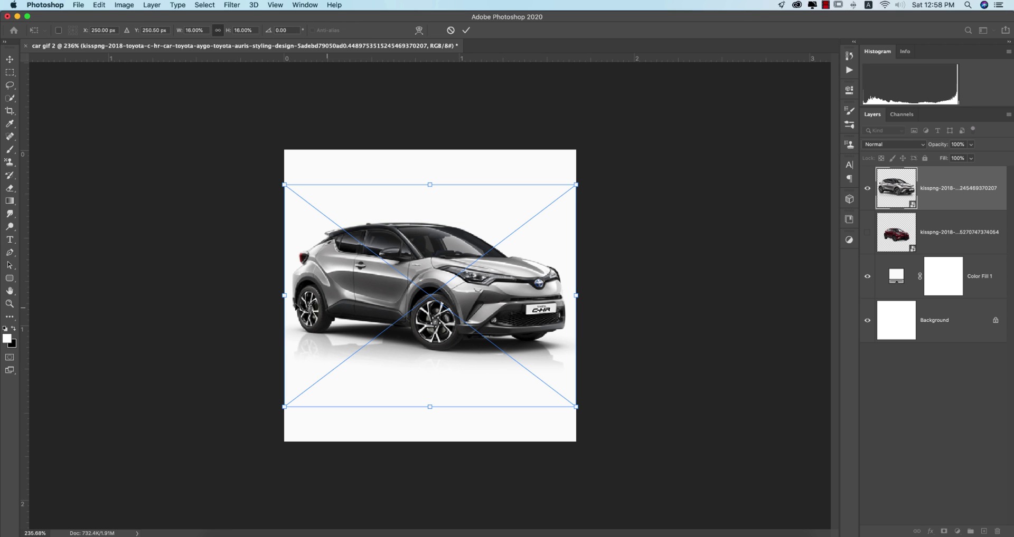
pyautogui.moveTo(285, 295); pyautogui.dragTo(335, 293)
pyautogui.moveTo(506, 296); pyautogui.dragTo(522, 336)
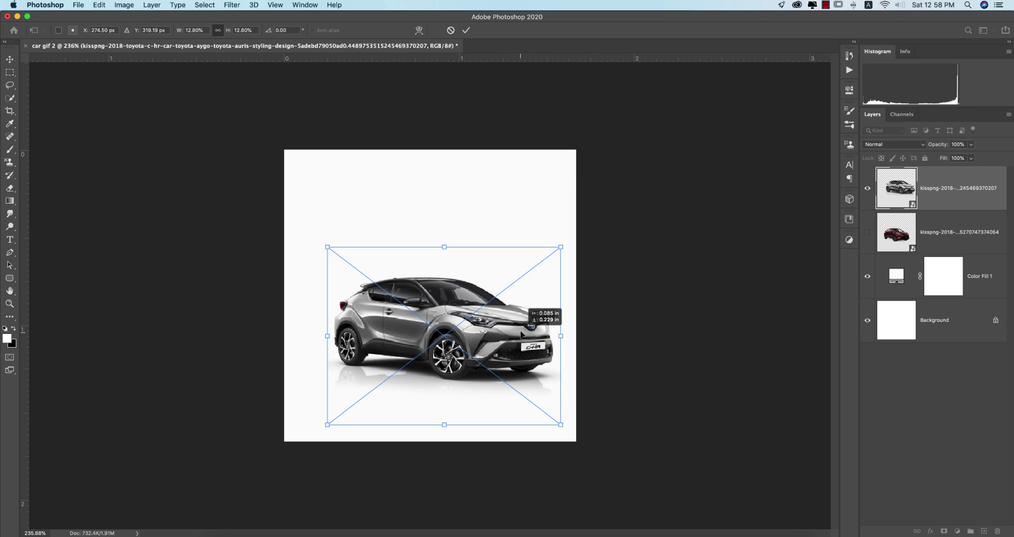
pyautogui.click(466, 30)
pyautogui.scroll(-3, 562, 277)
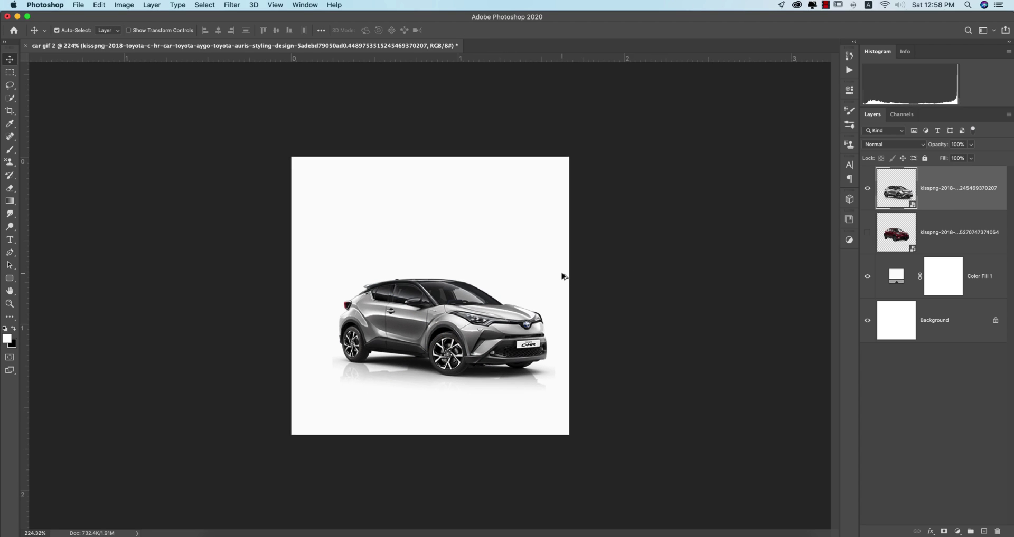
pyautogui.scroll(-2, 408, 268)
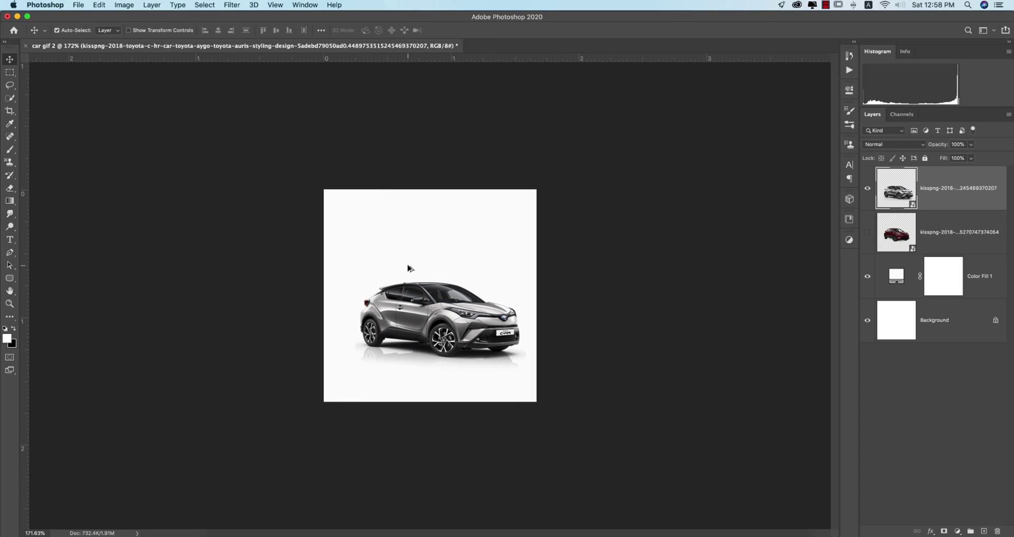
pyautogui.click(79, 6)
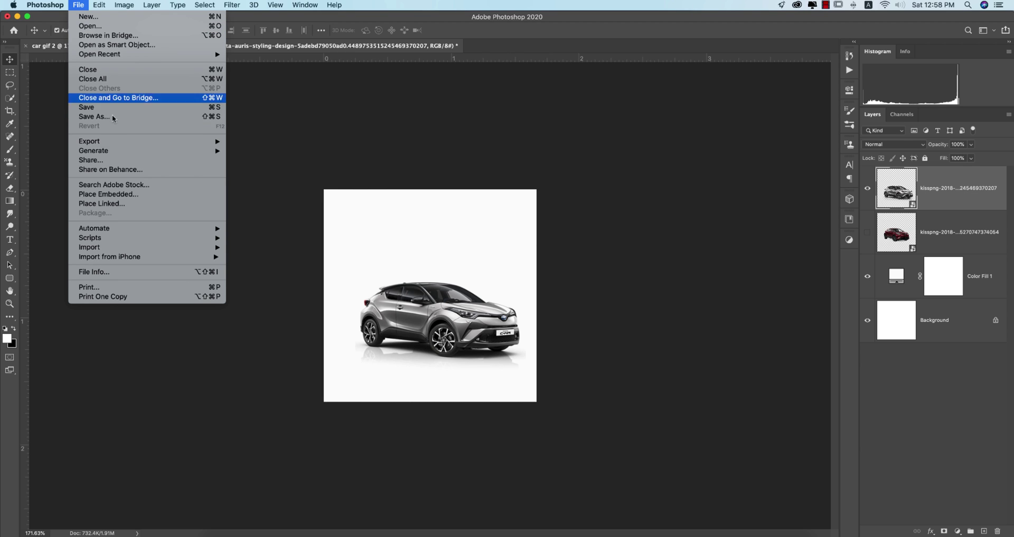
pyautogui.click(168, 203)
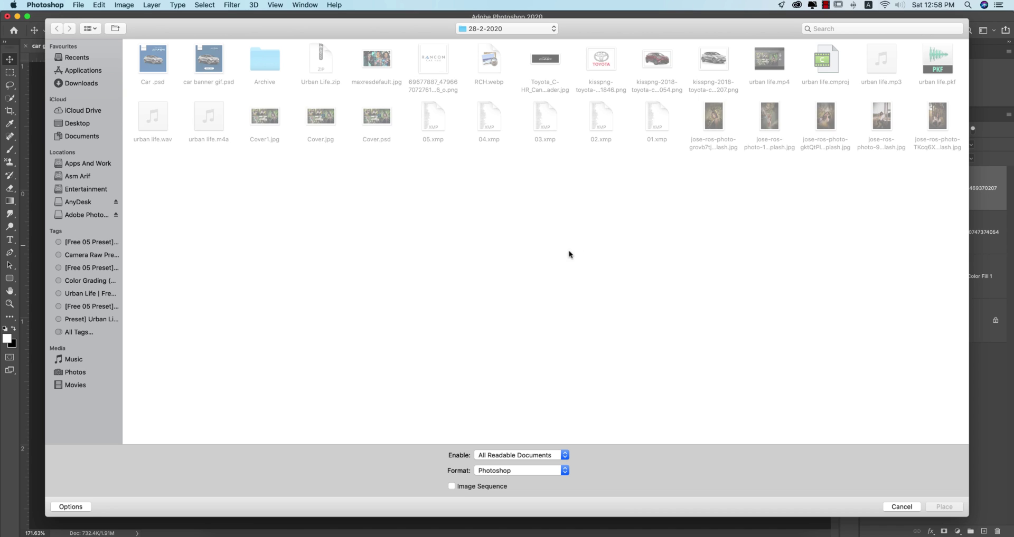
# Step: Place the Toyota_C-HR header banner image and move it to the top of the canvas
pyautogui.doubleClick(546, 63)
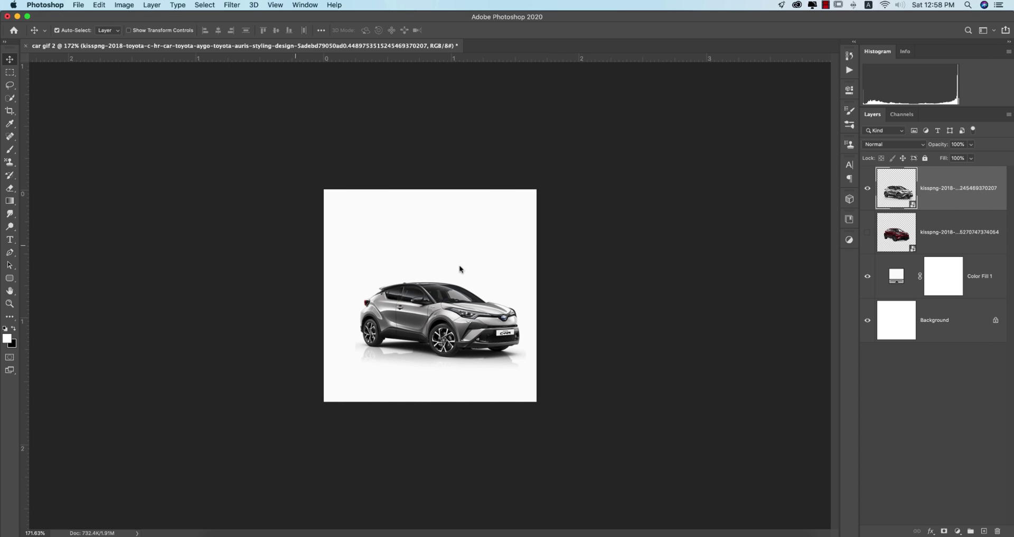
pyautogui.moveTo(441, 306); pyautogui.dragTo(441, 232)
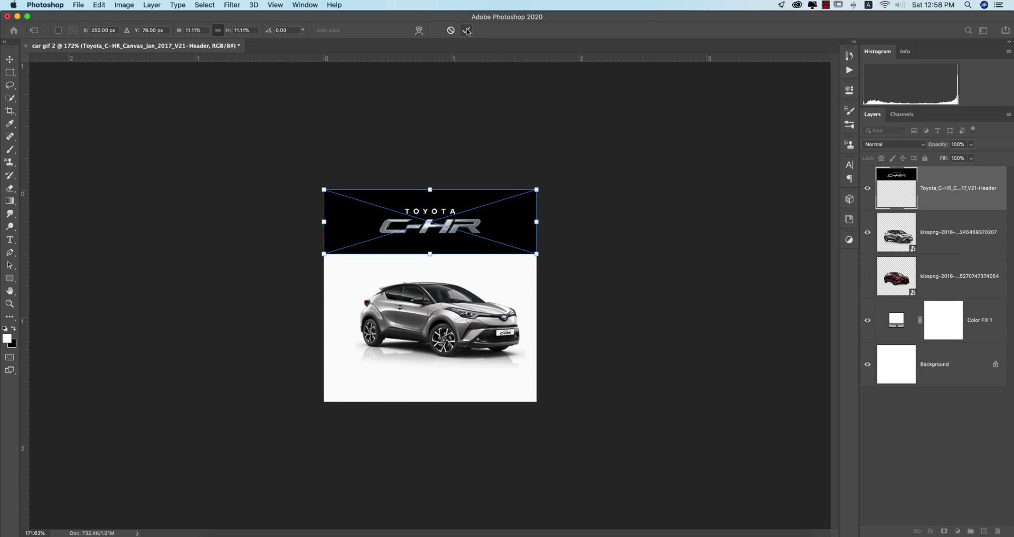
pyautogui.click(465, 30)
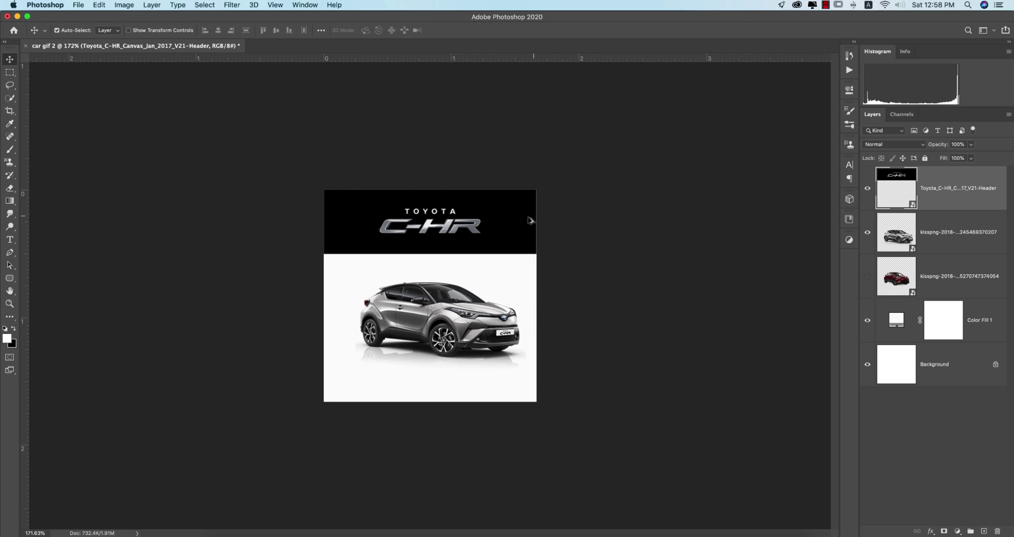
pyautogui.scroll(5, 531, 221)
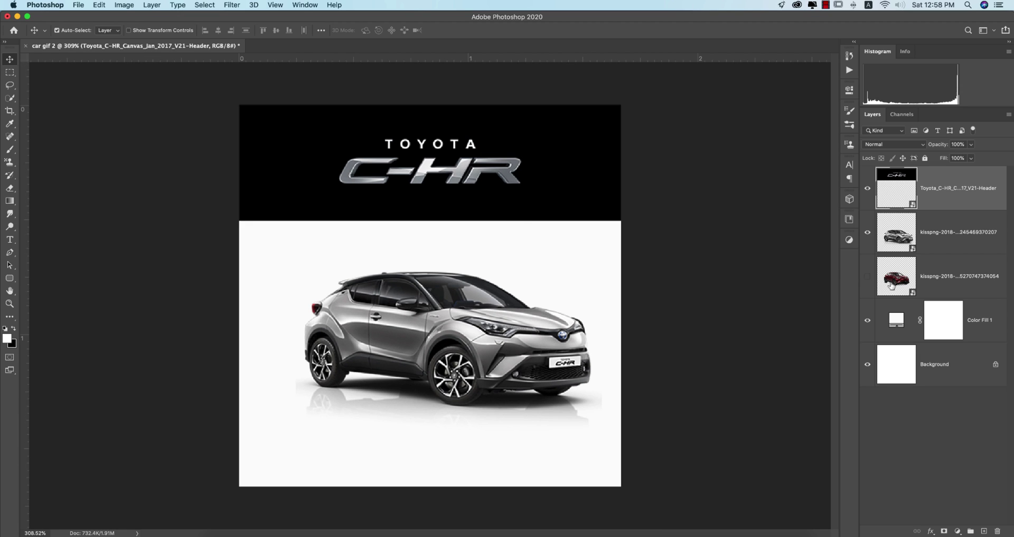
# Step: Recolour the Color Fill 1 background to bright blue #0176ba
pyautogui.click(891, 285)
pyautogui.doubleClick(887, 318)
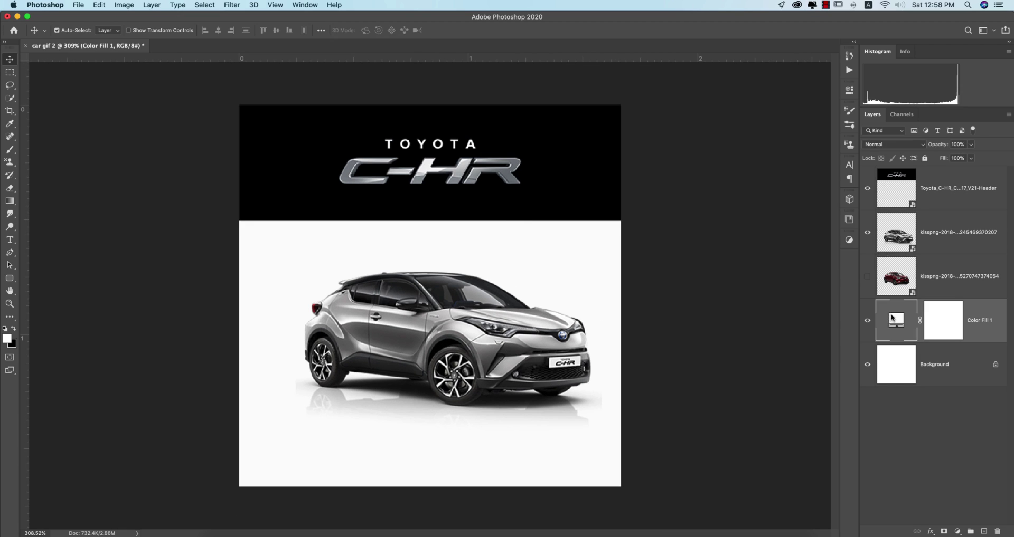
pyautogui.click(583, 199)
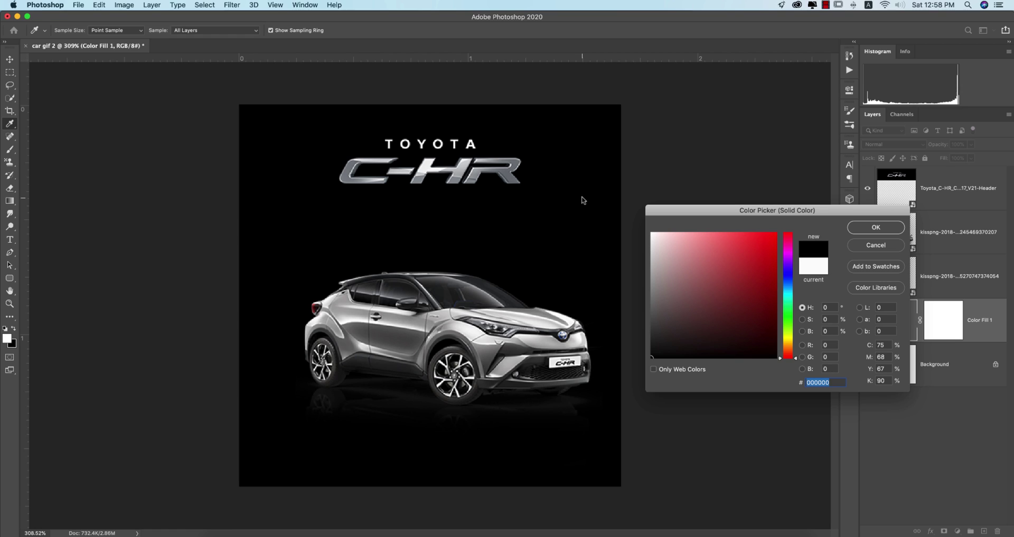
pyautogui.click(787, 291)
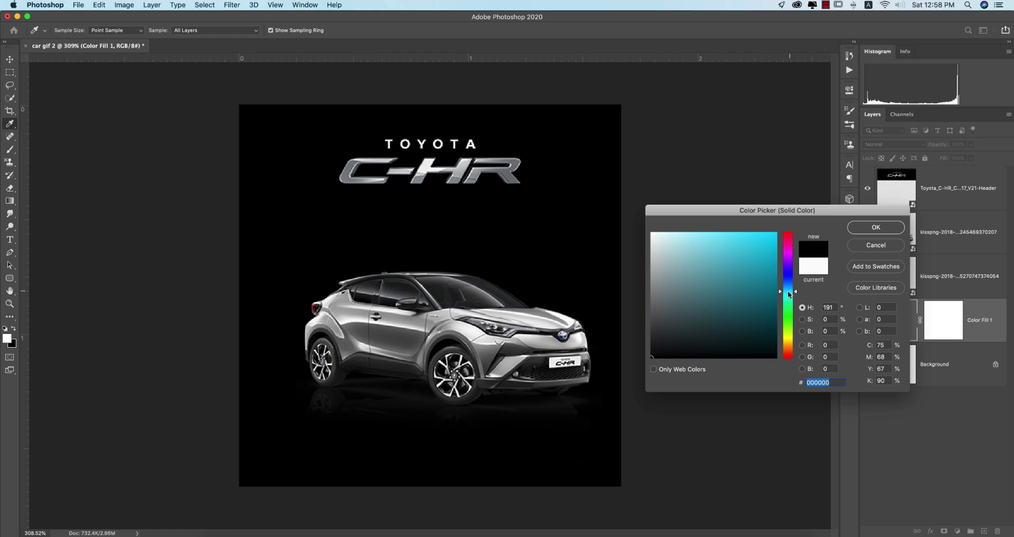
pyautogui.click(776, 326)
pyautogui.moveTo(791, 297)
pyautogui.mouseDown()
pyautogui.moveTo(776, 266)
pyautogui.moveTo(781, 289)
pyautogui.mouseUp()
pyautogui.click(863, 229)
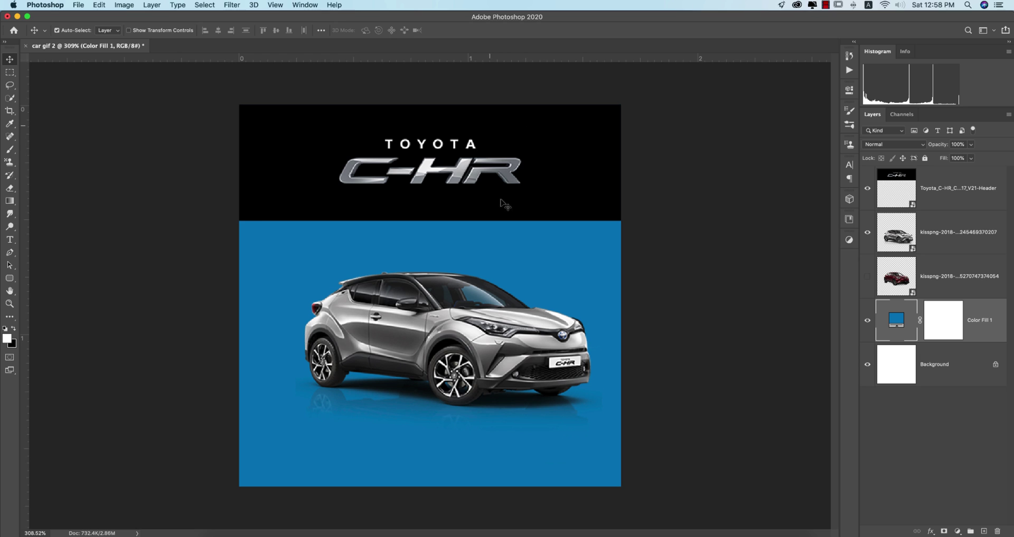
pyautogui.click(889, 172)
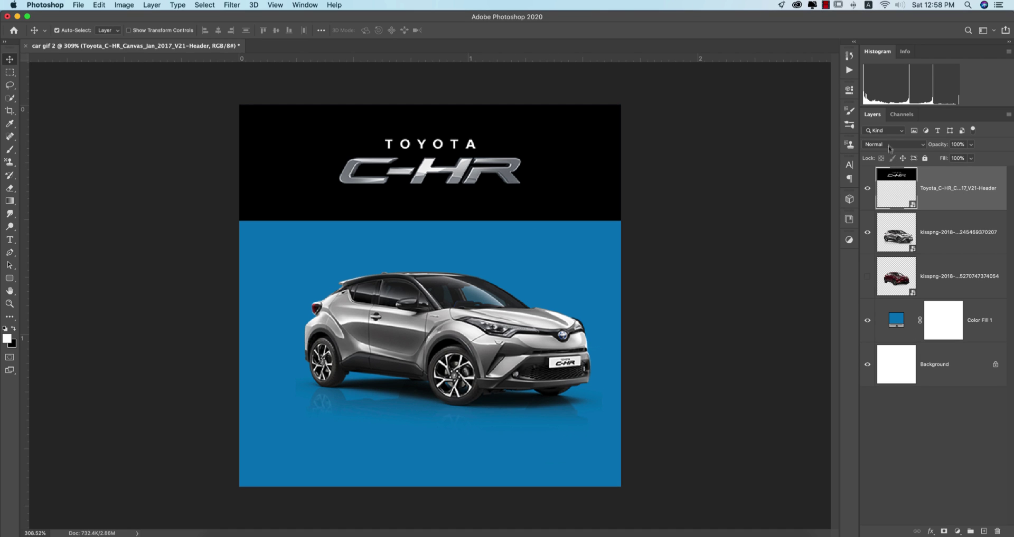
# Step: Set the header layer to Screen blending, then shrink the TOYOTA C-HR logo and move it down-left
pyautogui.click(892, 144)
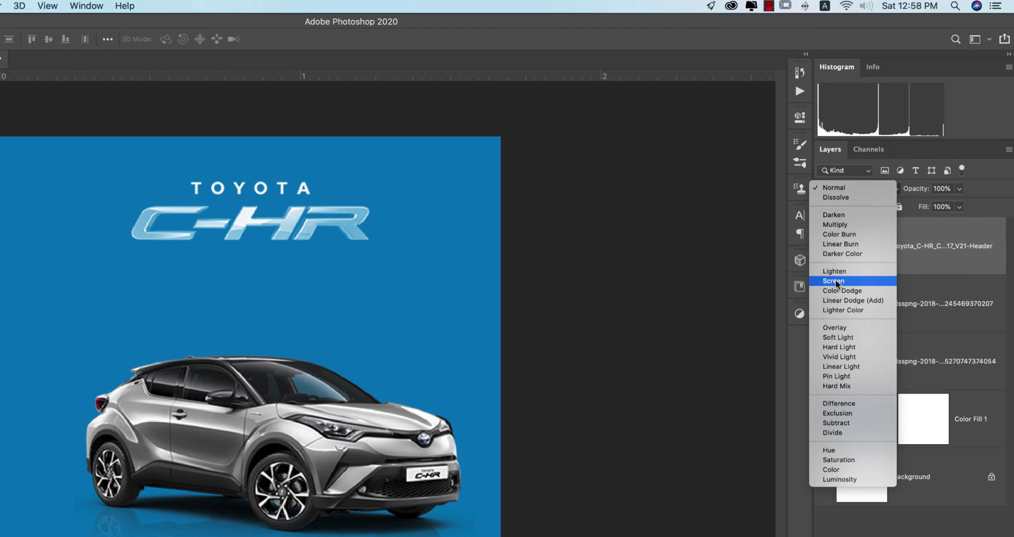
pyautogui.click(835, 281)
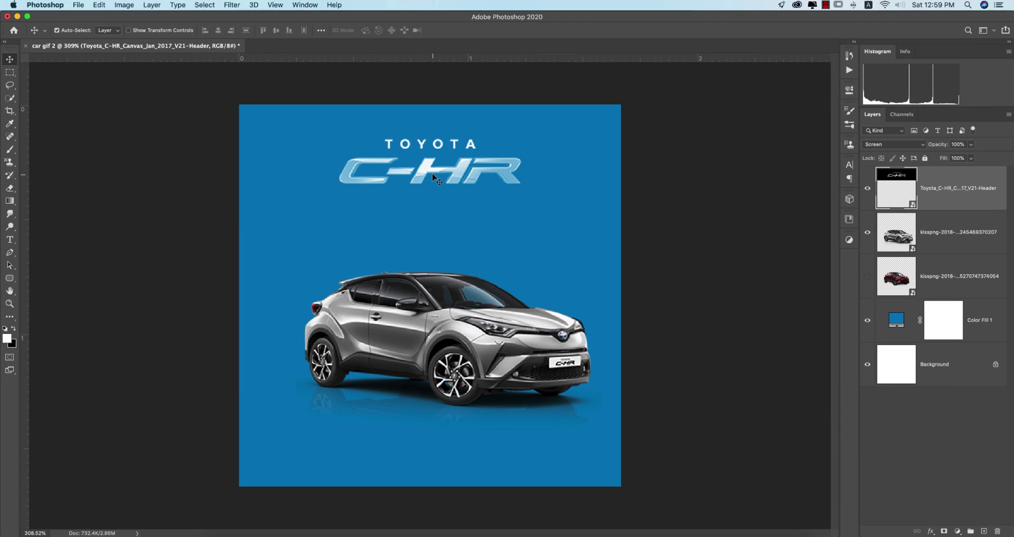
pyautogui.press('super+t')
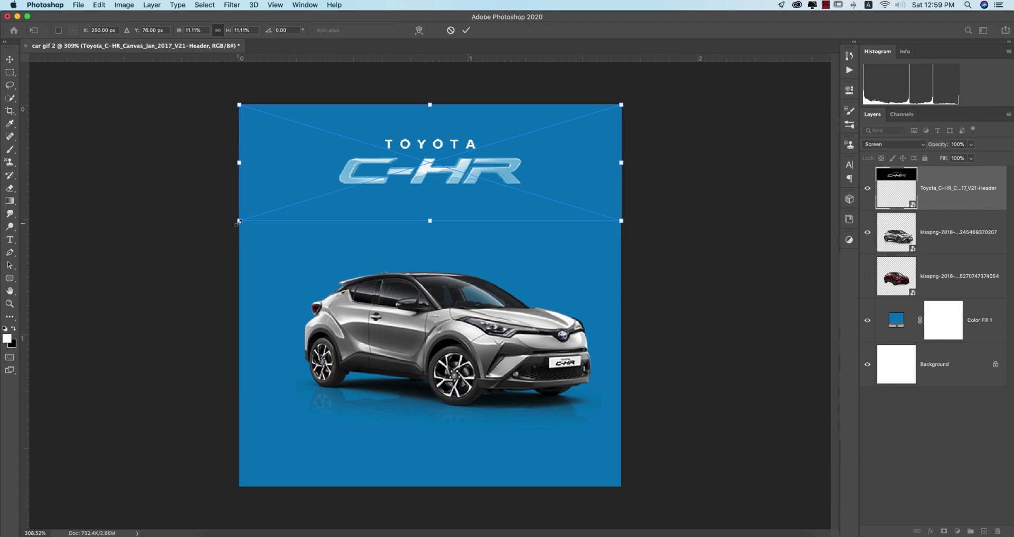
pyautogui.moveTo(239, 221); pyautogui.dragTo(335, 192)
pyautogui.moveTo(512, 165); pyautogui.dragTo(483, 200)
pyautogui.click(467, 31)
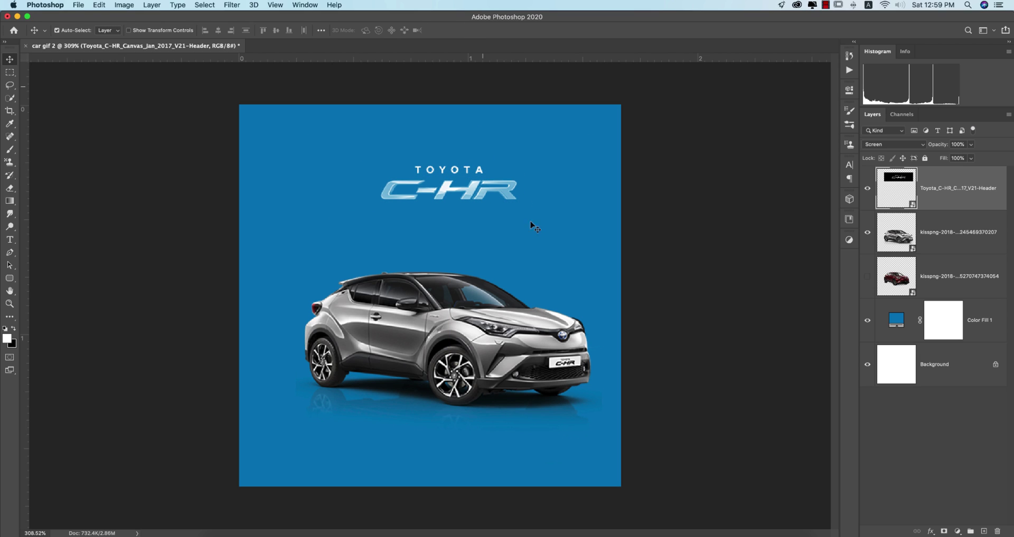
# Step: Shift the C-HR logo and the silver car left so both sit centred
pyautogui.scroll(-3, 524, 238)
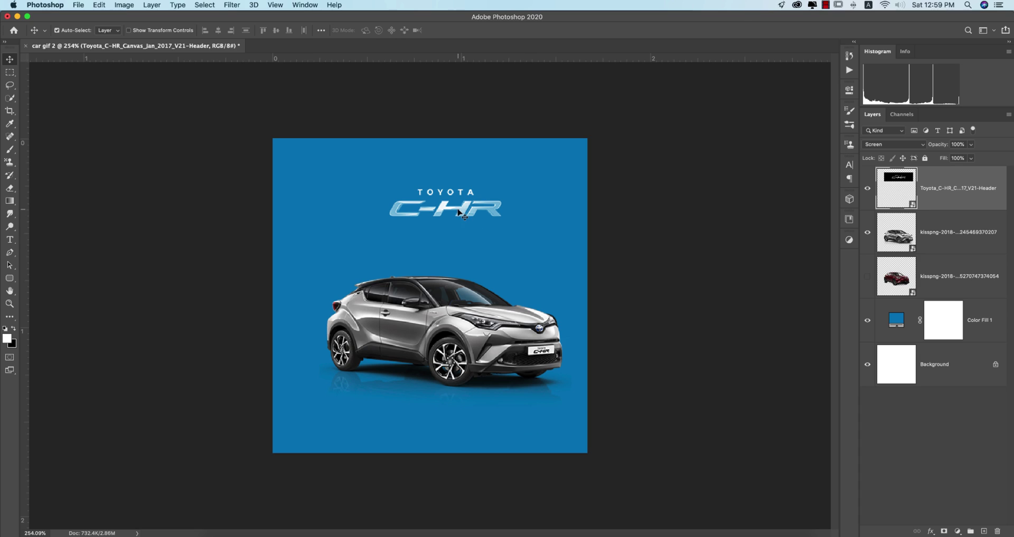
pyautogui.moveTo(458, 210); pyautogui.dragTo(447, 211)
pyautogui.moveTo(457, 312); pyautogui.dragTo(474, 323)
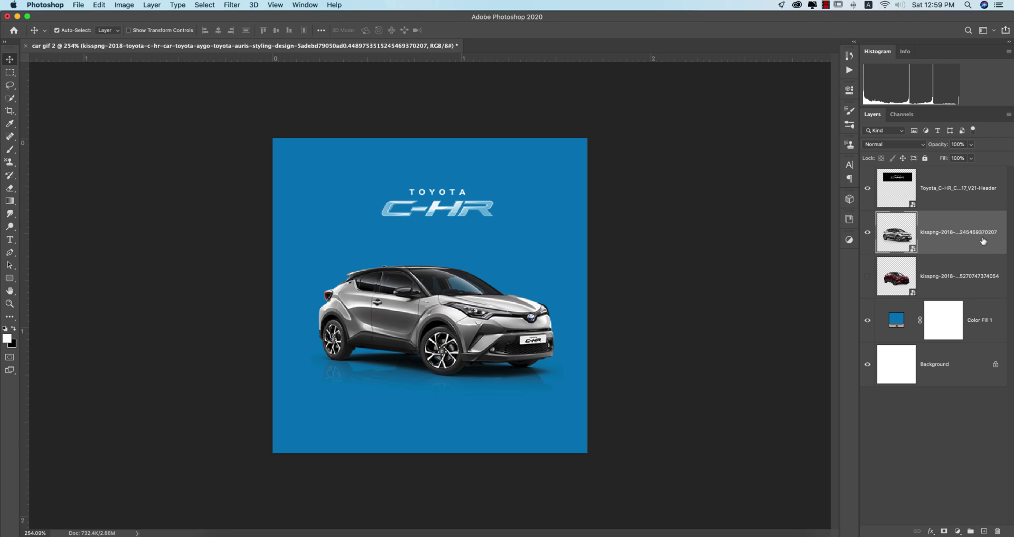
pyautogui.click(967, 201)
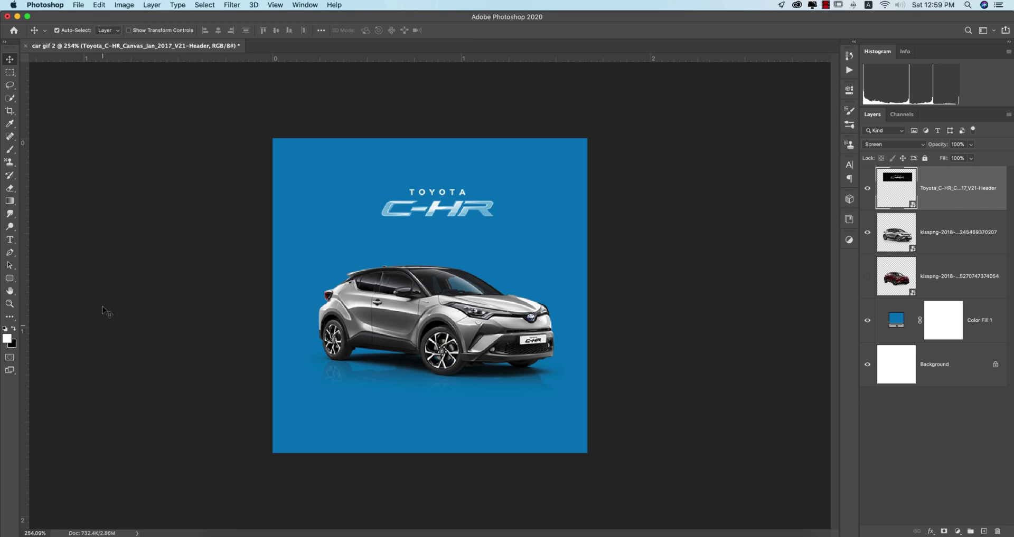
# Step: Draw a white rounded rectangle below the car with a 17.5 px corner radius
pyautogui.click(11, 280)
pyautogui.rightClick(11, 281)
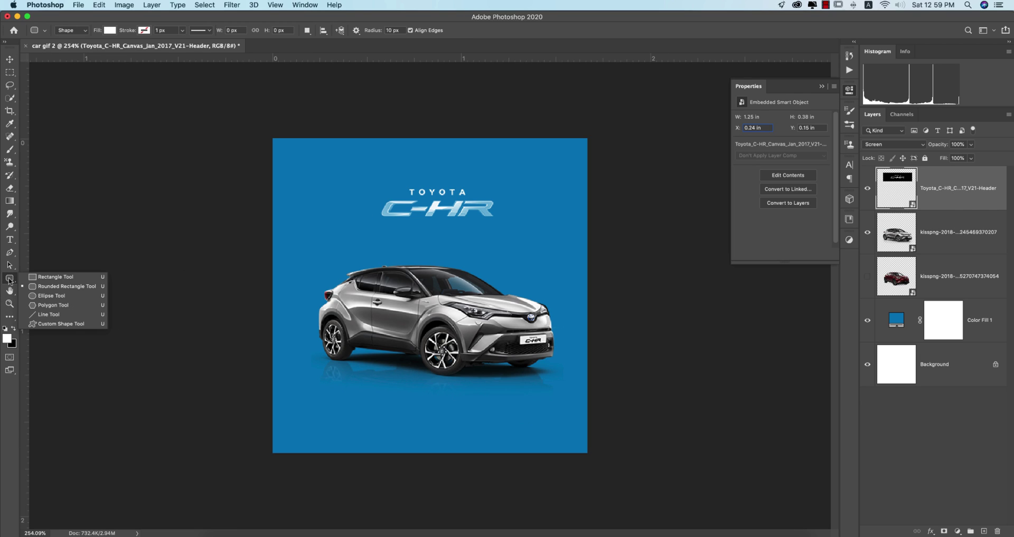
pyautogui.click(39, 290)
pyautogui.moveTo(367, 408); pyautogui.dragTo(494, 429)
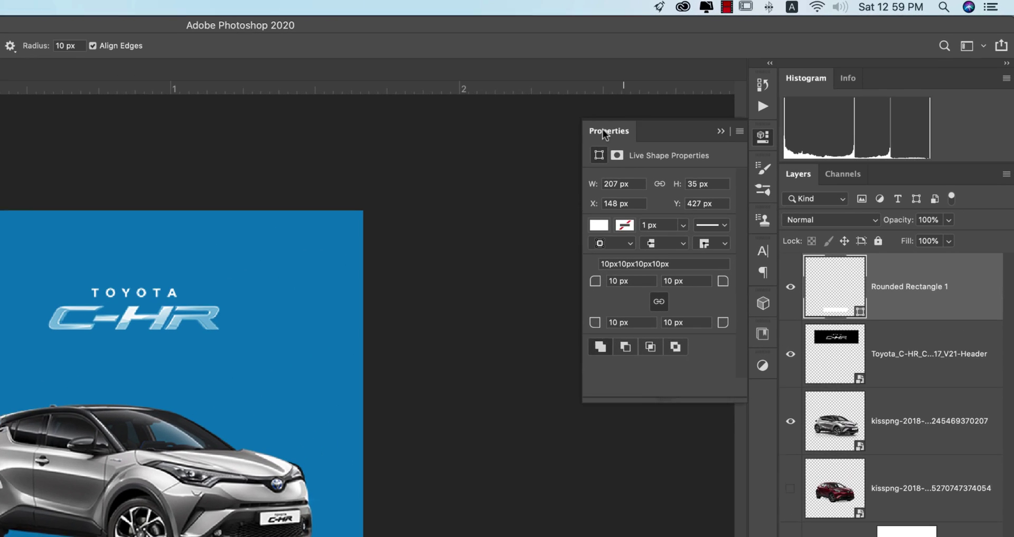
pyautogui.click(602, 290)
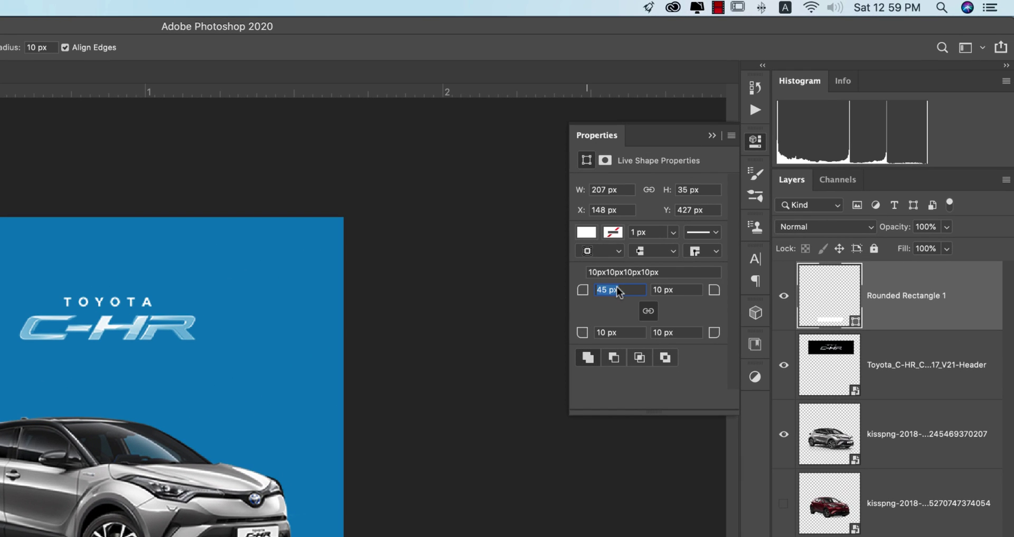
pyautogui.write('17.5')
pyautogui.press('Return')
pyautogui.click(712, 136)
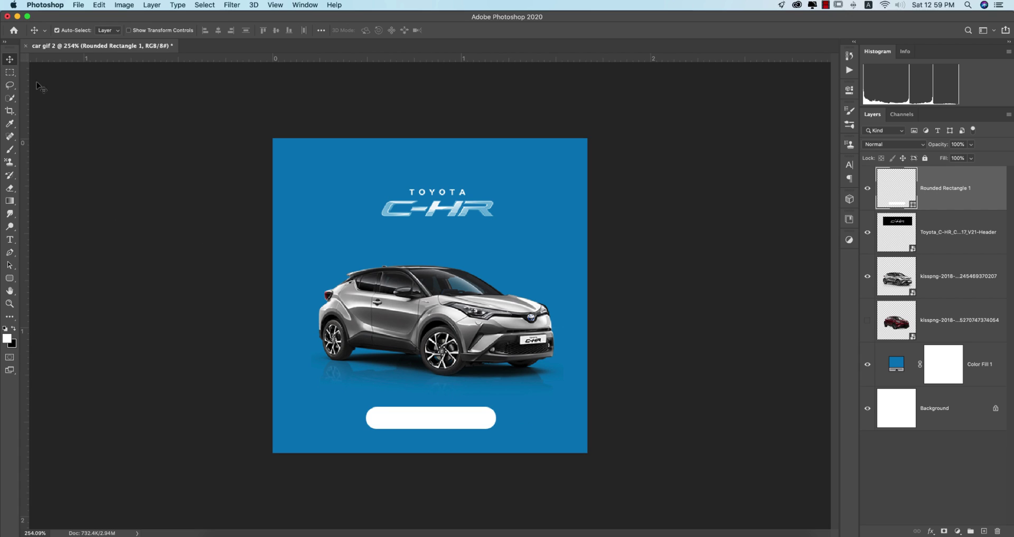
# Step: Narrow the button to about 88% width and centre it horizontally on the canvas
pyautogui.press('v')
pyautogui.press('super+t')
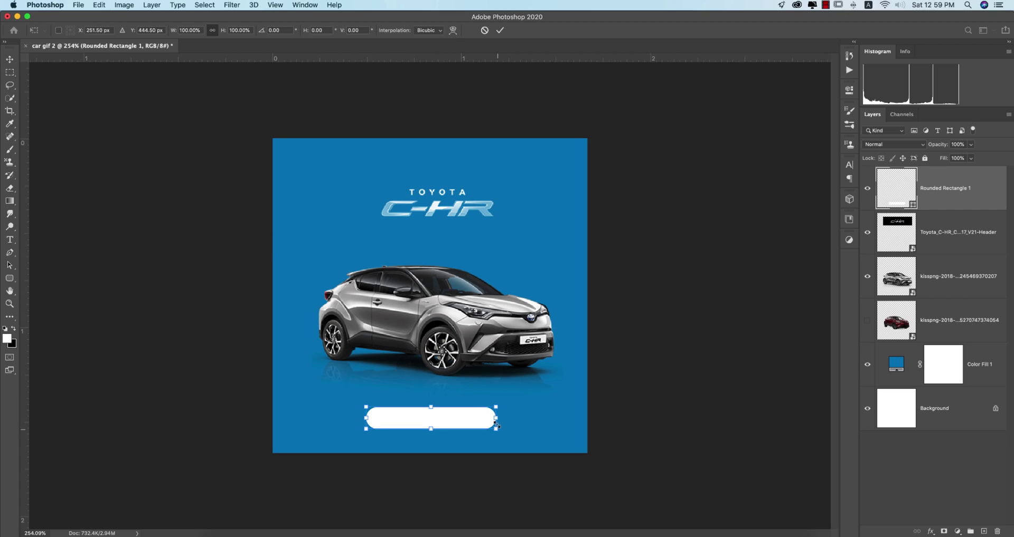
pyautogui.moveTo(496, 418); pyautogui.dragTo(462, 422)
pyautogui.click(500, 30)
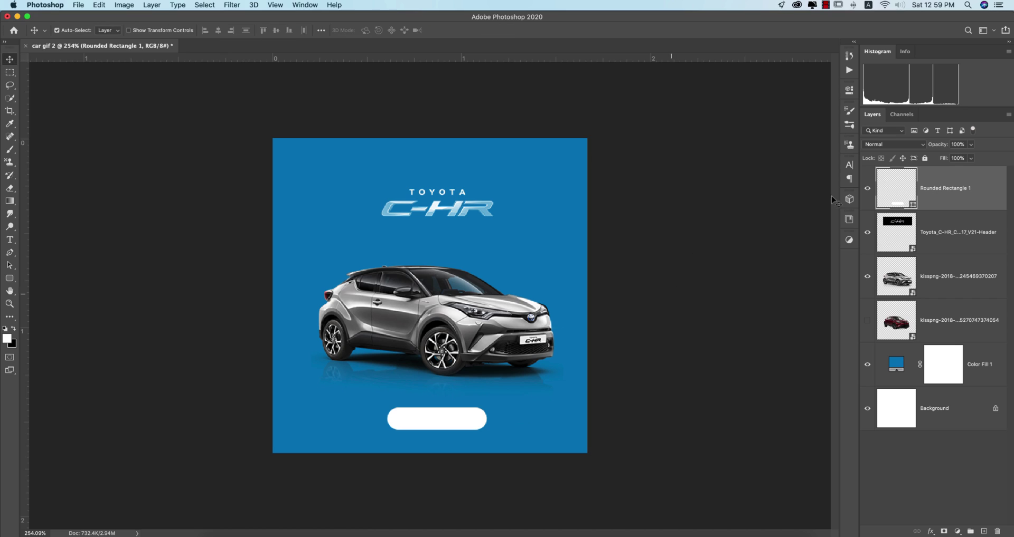
pyautogui.press('super')
pyautogui.press('super')
pyautogui.press('a')
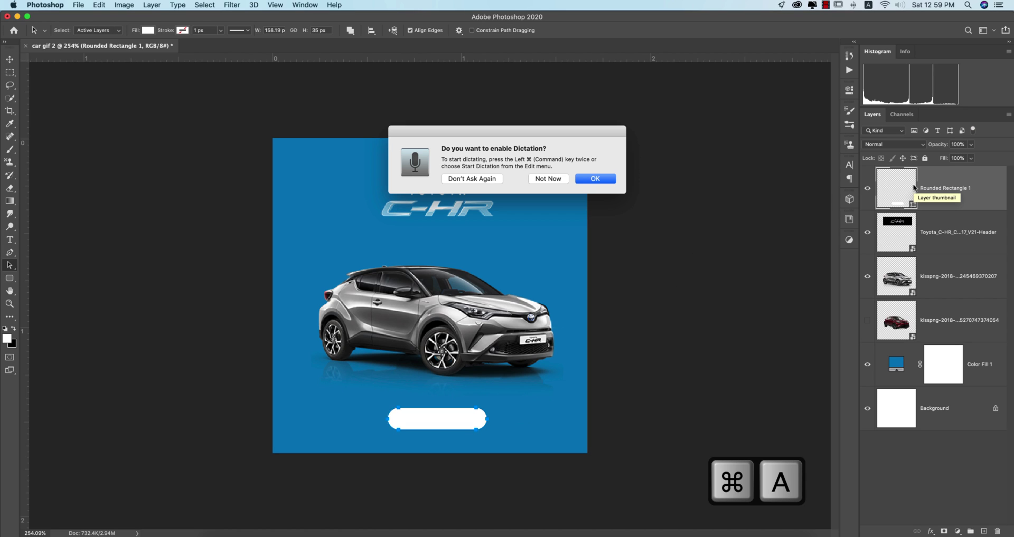
pyautogui.click(595, 180)
pyautogui.press('v')
pyautogui.press('super+a')
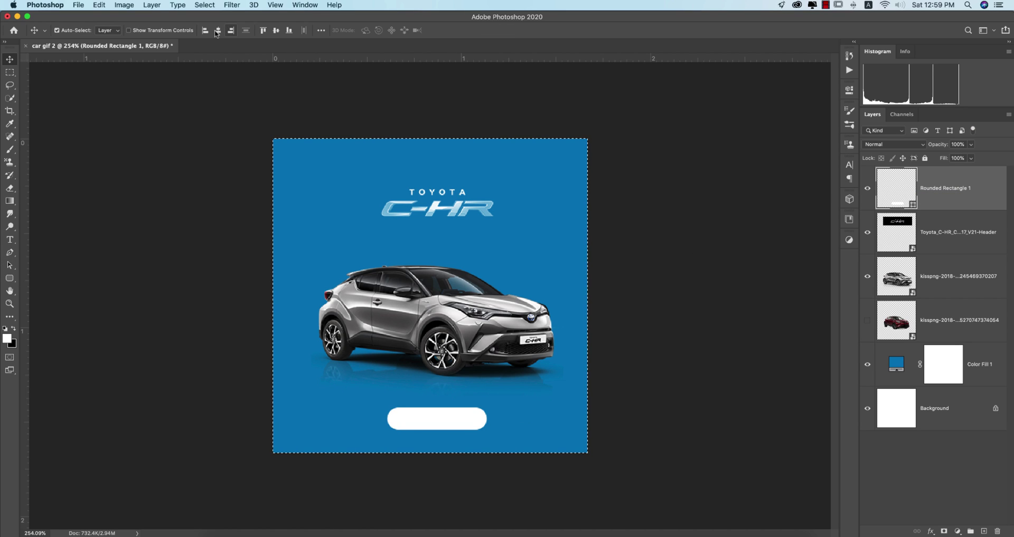
pyautogui.press('super+d')
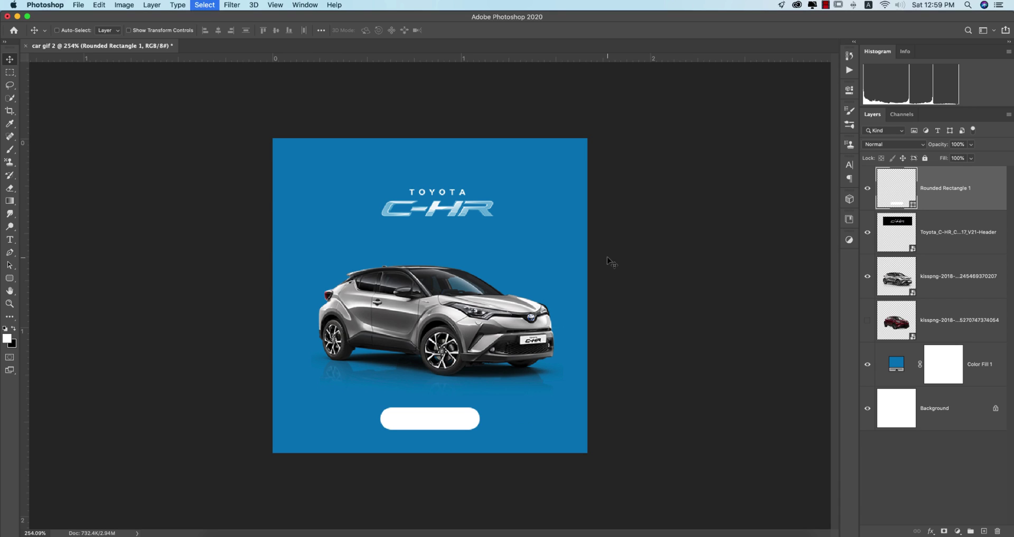
pyautogui.click(649, 263)
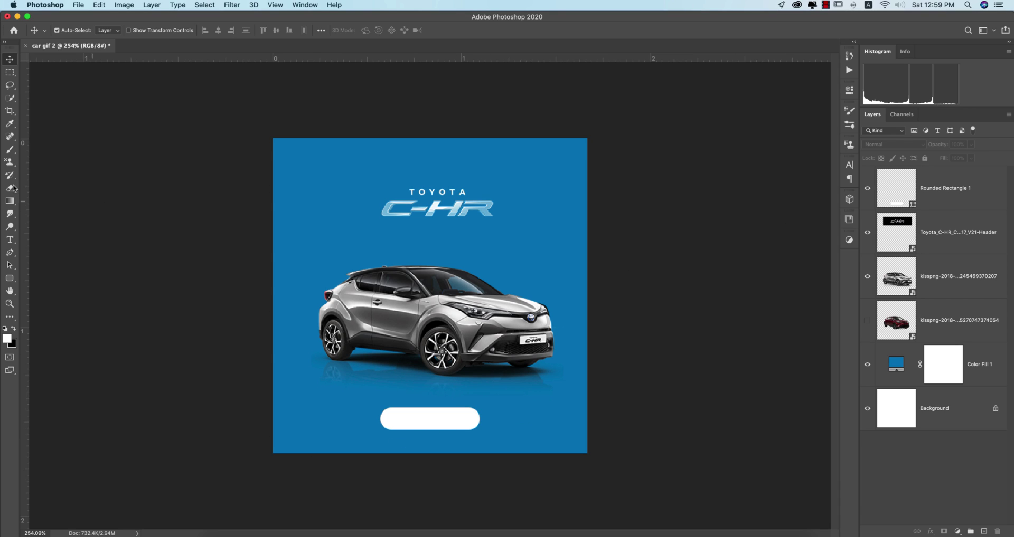
pyautogui.click(9, 240)
# Step: Add a pasted button-label text layer in the canvas blue at a small point size
pyautogui.hotkey('alt', '.')
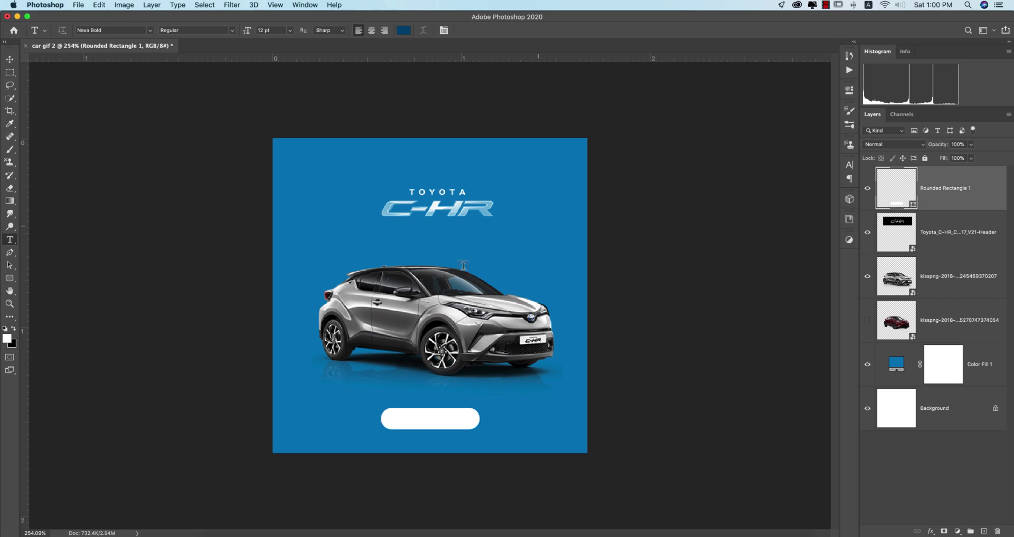
pyautogui.click(521, 407)
pyautogui.press('super+v')
pyautogui.click(404, 30)
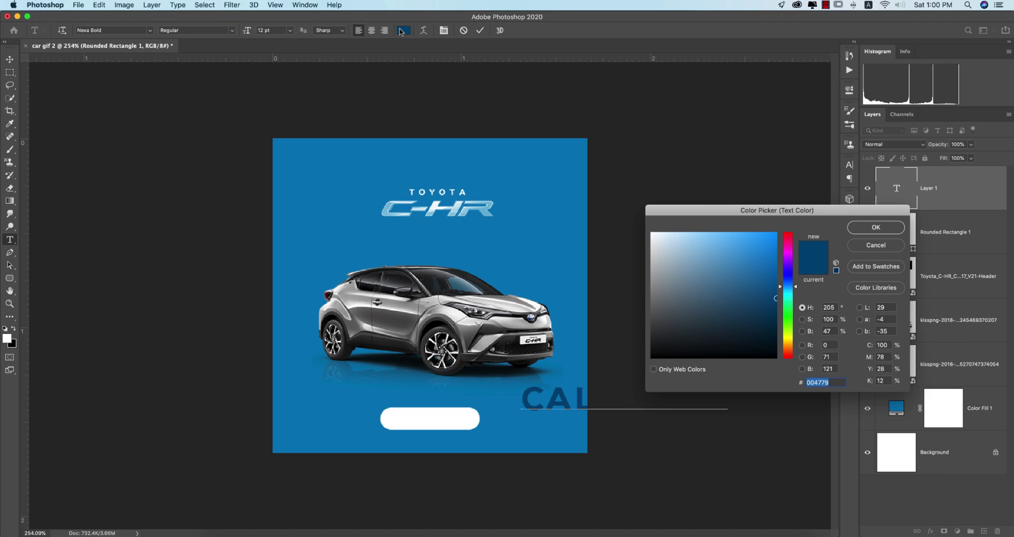
pyautogui.click(569, 237)
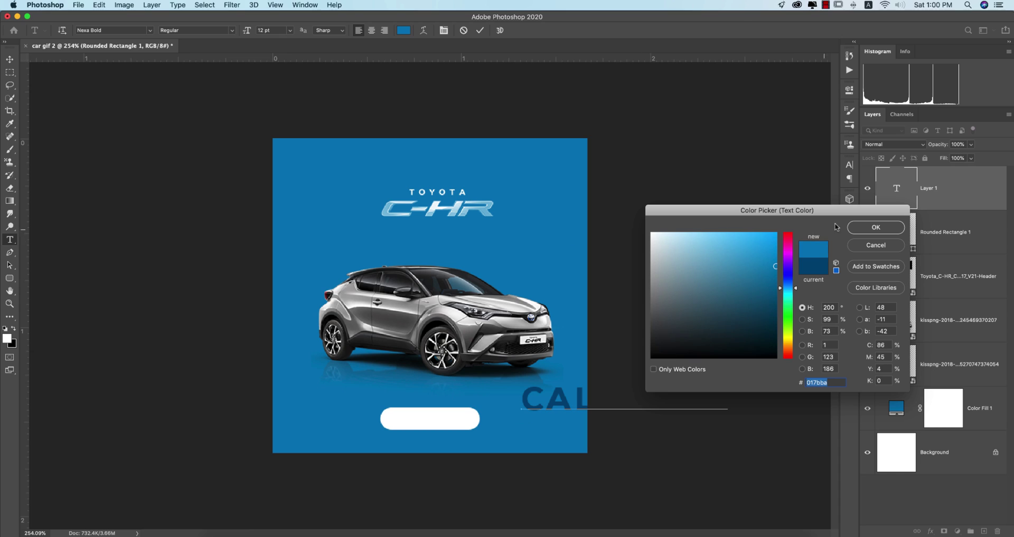
pyautogui.press('Return')
pyautogui.click(290, 30)
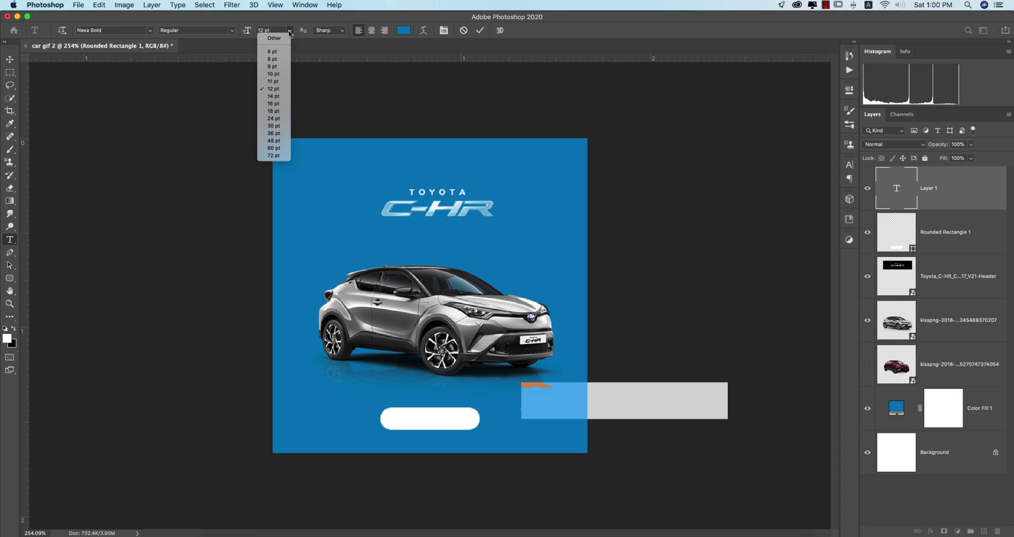
pyautogui.click(272, 34)
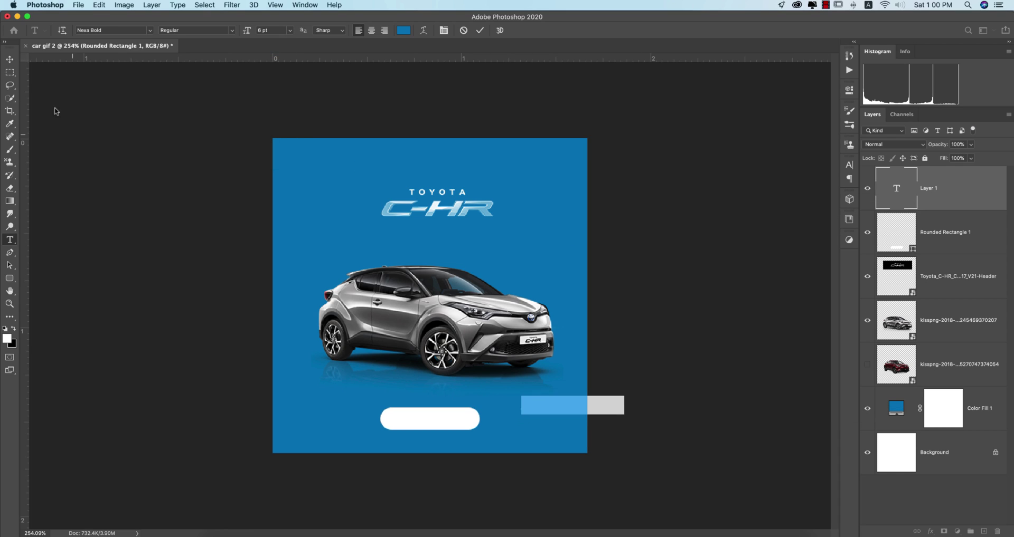
pyautogui.click(11, 61)
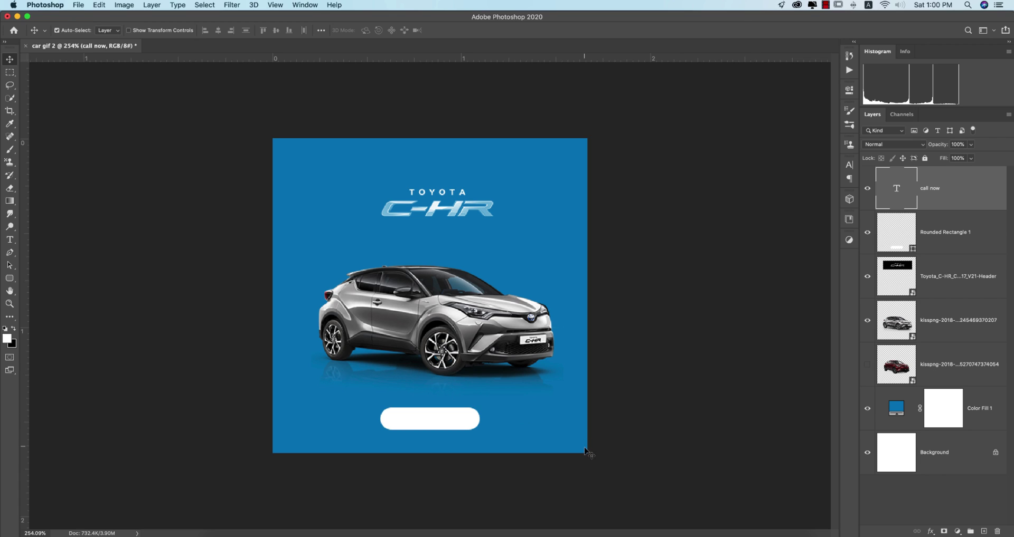
# Step: Nudge the label text left and down onto the white button
pyautogui.click(464, 417)
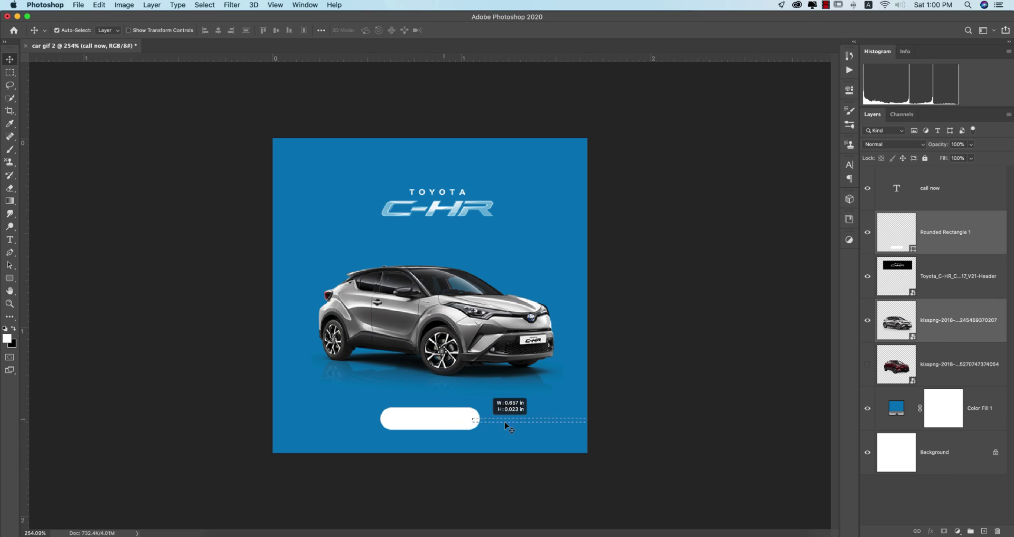
pyautogui.click(749, 422)
pyautogui.click(902, 199)
pyautogui.press('Left')
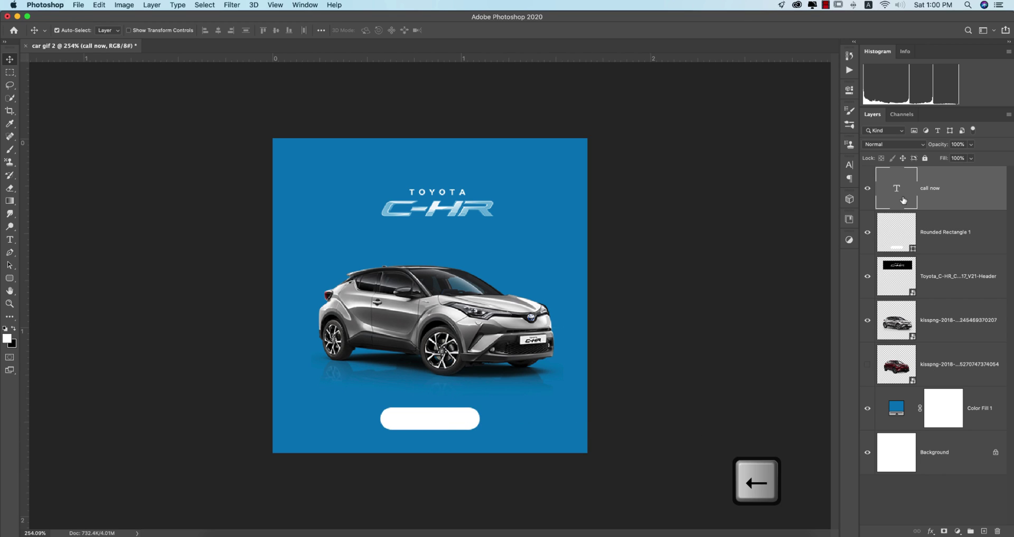
pyautogui.press('Left')
pyautogui.press('Left')
pyautogui.press('Left')
pyautogui.press('Down')
pyautogui.press('Down')
pyautogui.press('Down')
pyautogui.press('Left')
pyautogui.press('Left')
pyautogui.press('Left')
pyautogui.press('Left')
pyautogui.press('Left')
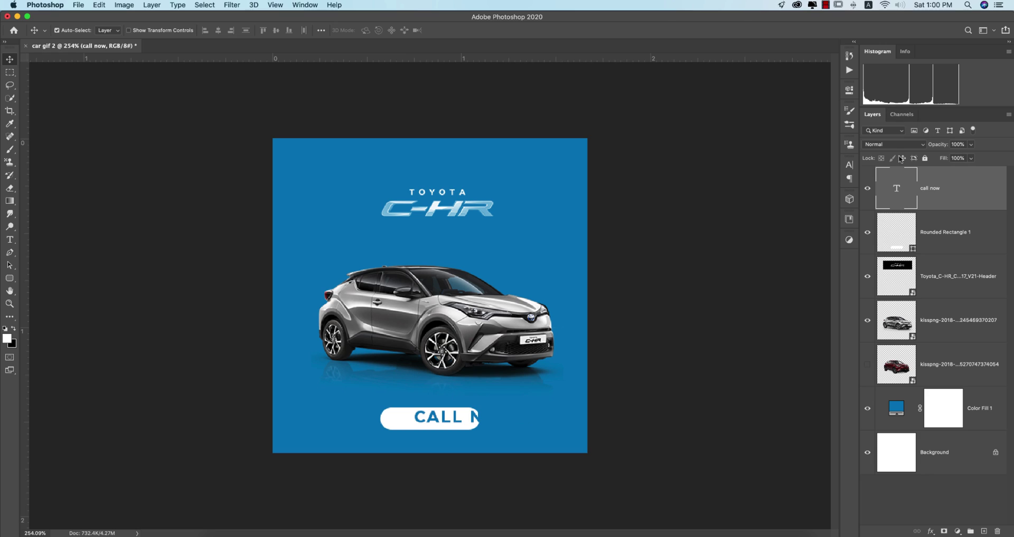
# Step: Trim the label text down to just CALL
pyautogui.doubleClick(897, 188)
pyautogui.click(466, 413)
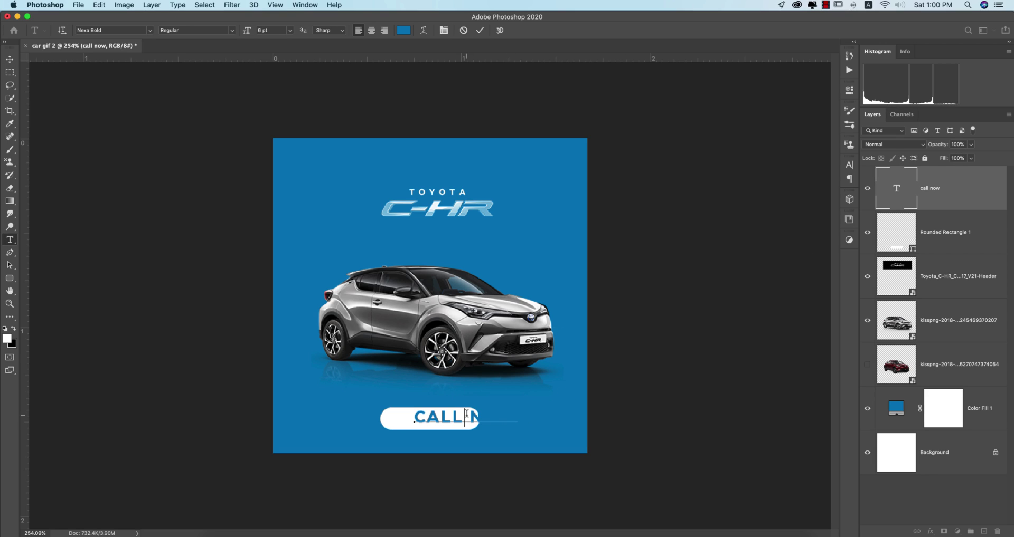
pyautogui.press('BackSpace')
pyautogui.click(10, 59)
# Step: Centre the CALL label on the button both ways and raise the C-HR logo slightly
pyautogui.keyDown('shift'); pyautogui.click(974, 238); pyautogui.keyUp('shift')
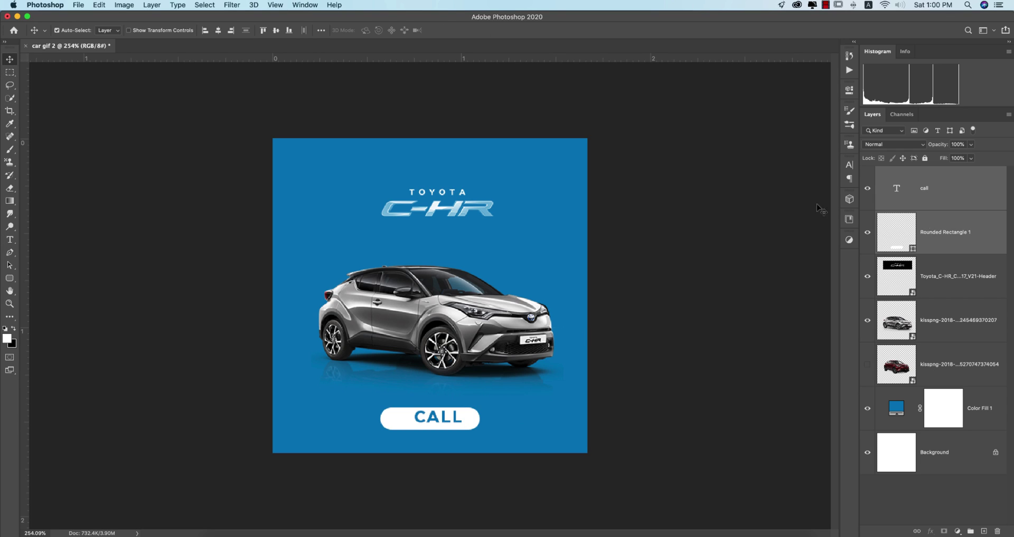
pyautogui.click(276, 30)
pyautogui.click(218, 30)
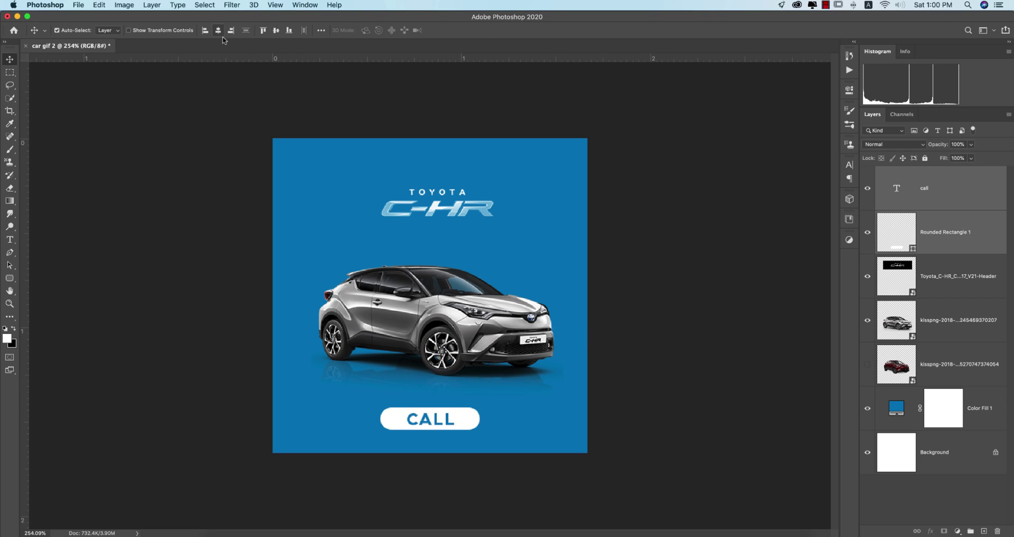
pyautogui.moveTo(454, 206); pyautogui.dragTo(451, 194)
# Step: Move the silver car layer up about 21 px, away from the CALL button
pyautogui.click(458, 300)
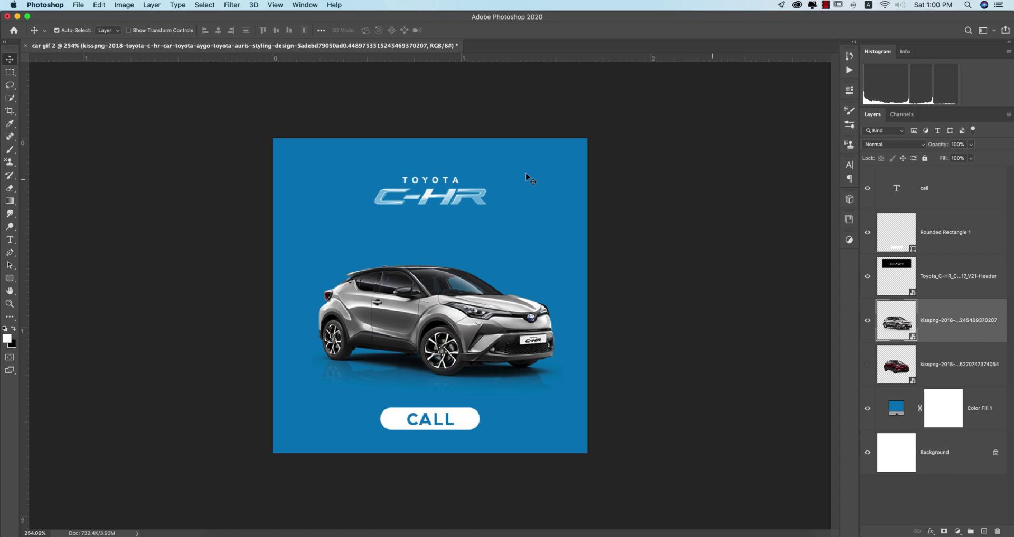
pyautogui.press('super')
pyautogui.moveTo(513, 333); pyautogui.dragTo(545, 315)
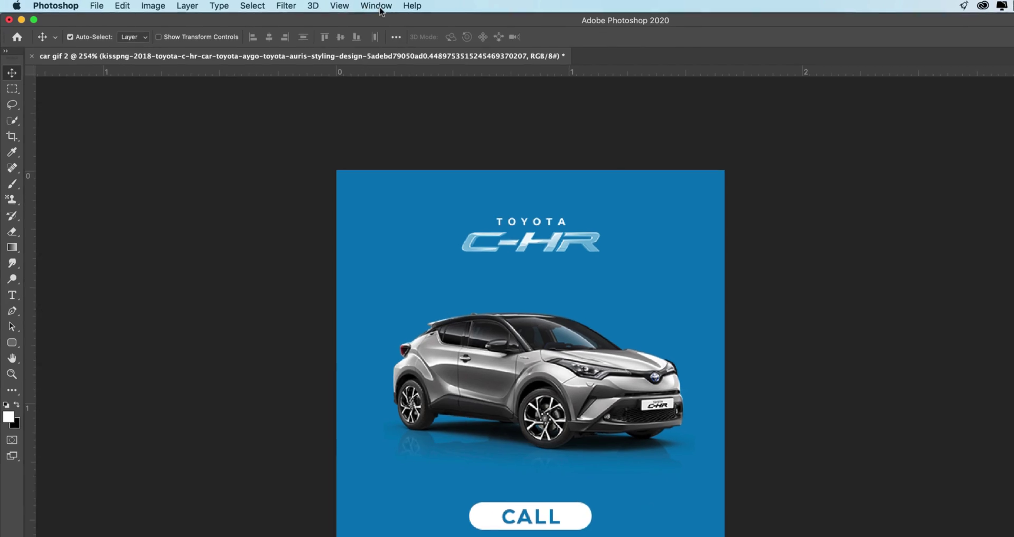
pyautogui.click(305, 5)
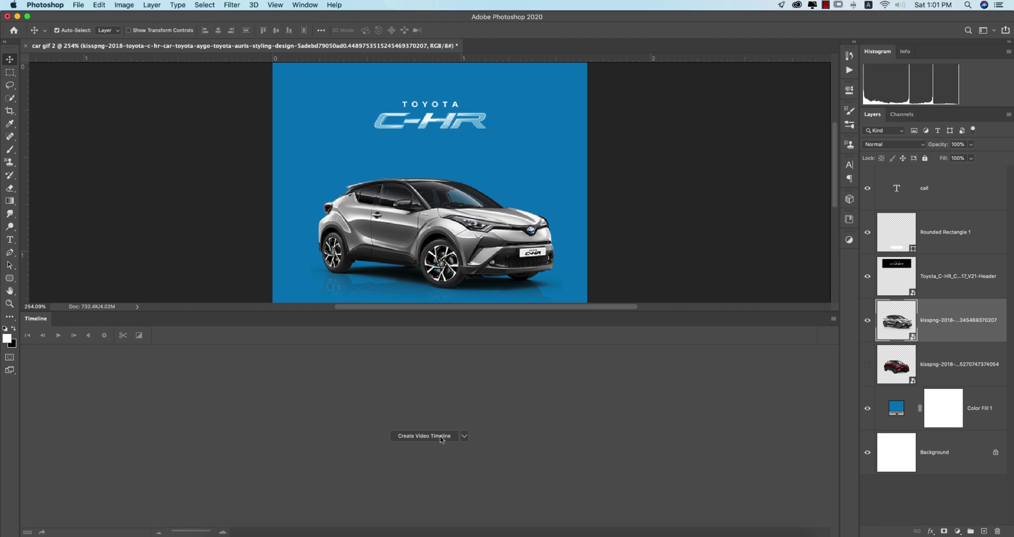
# Step: Create a video timeline with a 5-second track per layer and fit the banner on screen
pyautogui.click(464, 437)
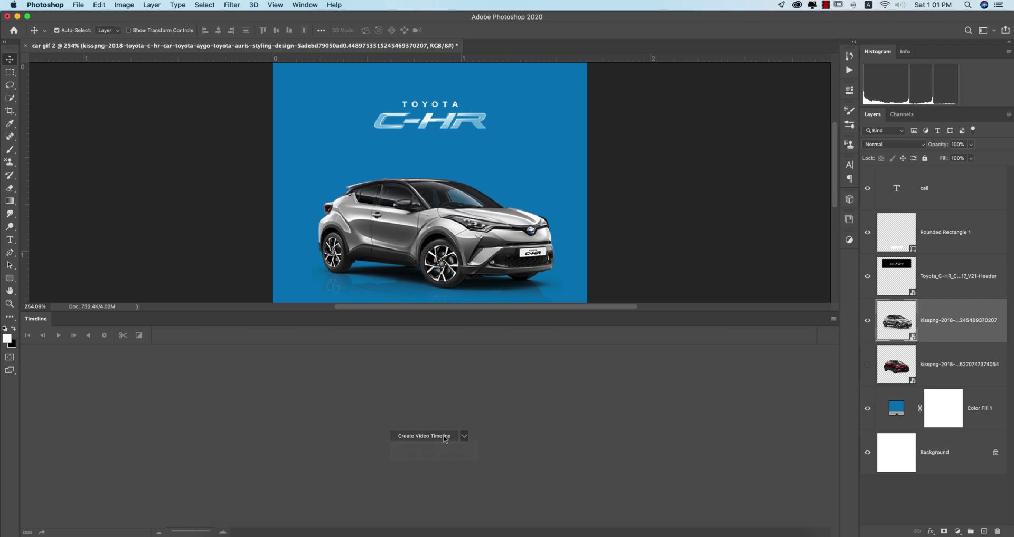
pyautogui.click(422, 436)
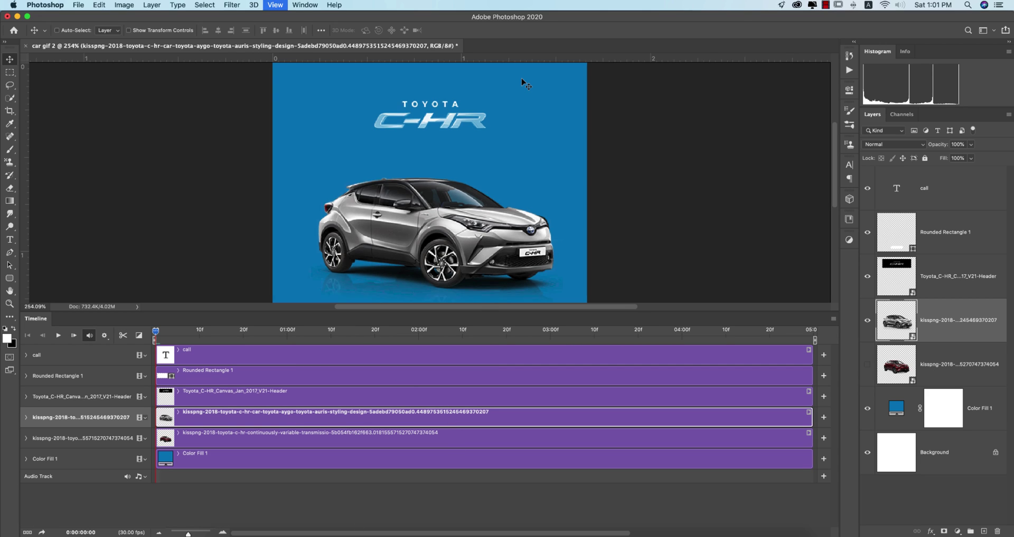
pyautogui.press('super+0')
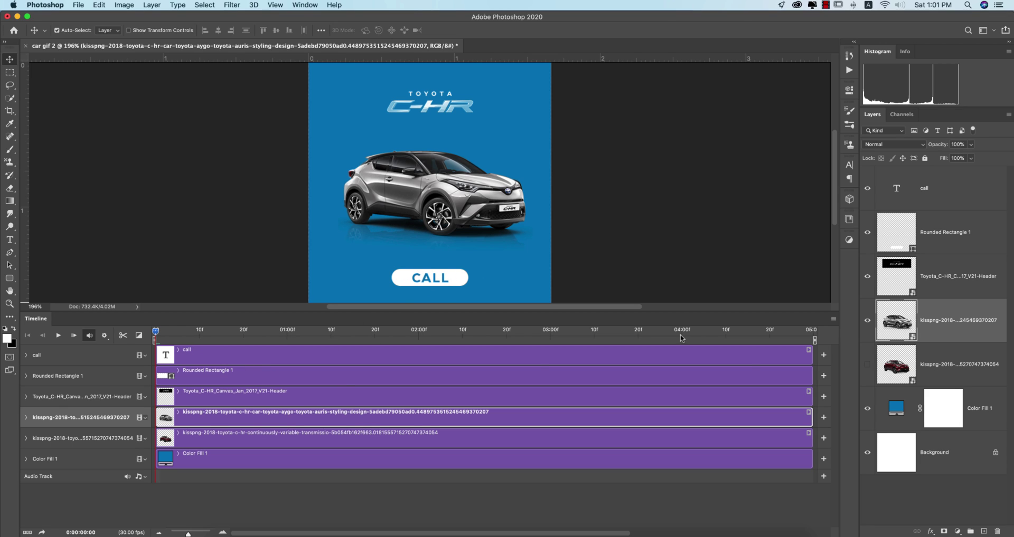
# Step: Convert Rounded Rectangle 1 and call into a single 'call' smart object
pyautogui.click(933, 230)
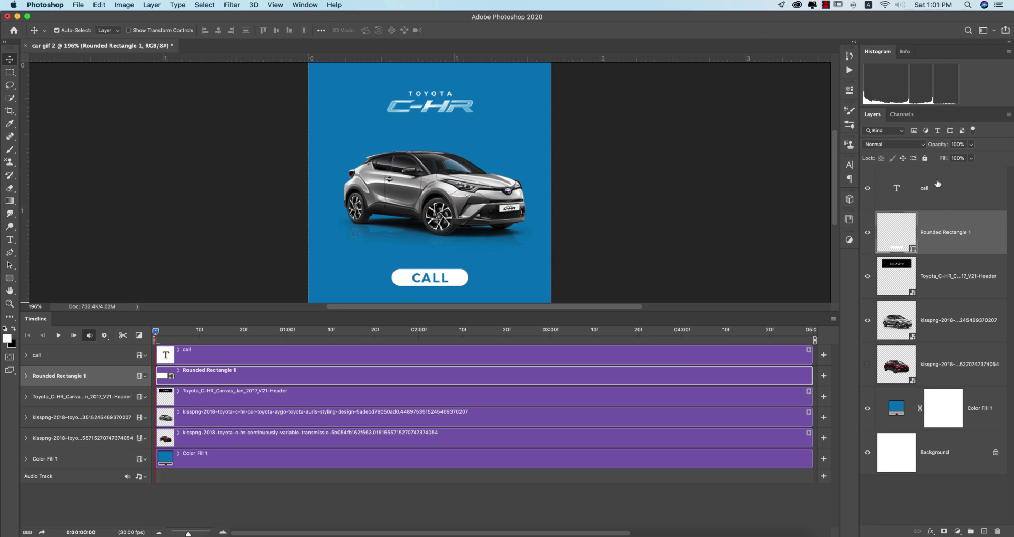
pyautogui.keyDown('shift'); pyautogui.click(942, 190); pyautogui.keyUp('shift')
pyautogui.rightClick(943, 190)
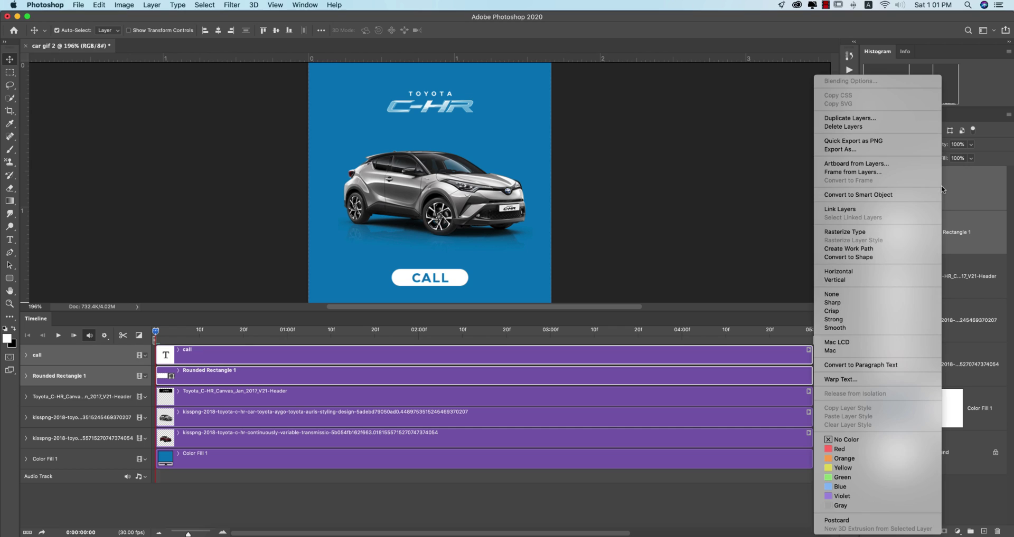
pyautogui.click(866, 195)
# Step: Toggle the call smart object's visibility a few times to check the CALL button
pyautogui.click(868, 189)
pyautogui.click(868, 189)
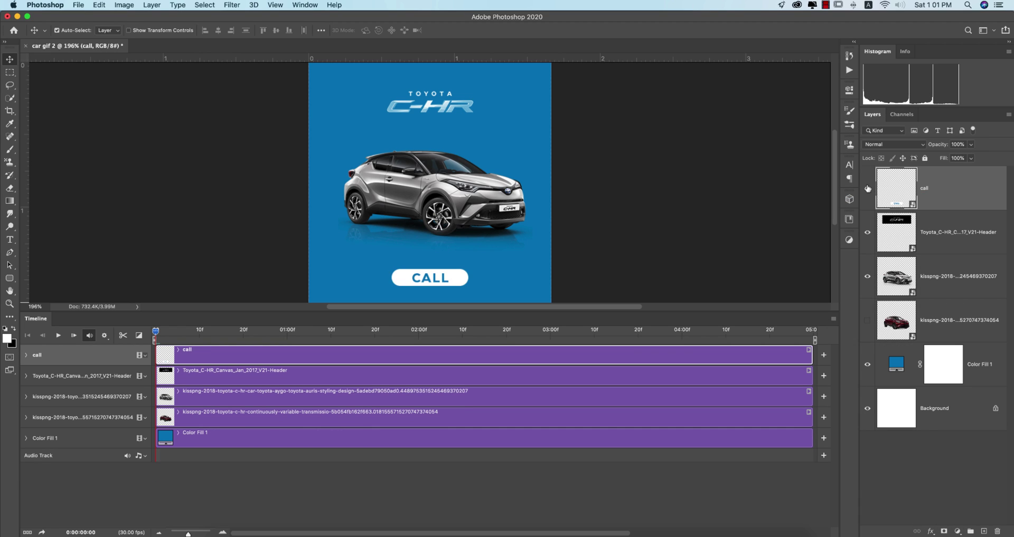
pyautogui.click(867, 189)
pyautogui.click(867, 189)
pyautogui.click(868, 188)
pyautogui.click(867, 188)
# Step: Enable Opacity keyframing on the call layer and set it to 0% at the start
pyautogui.click(26, 355)
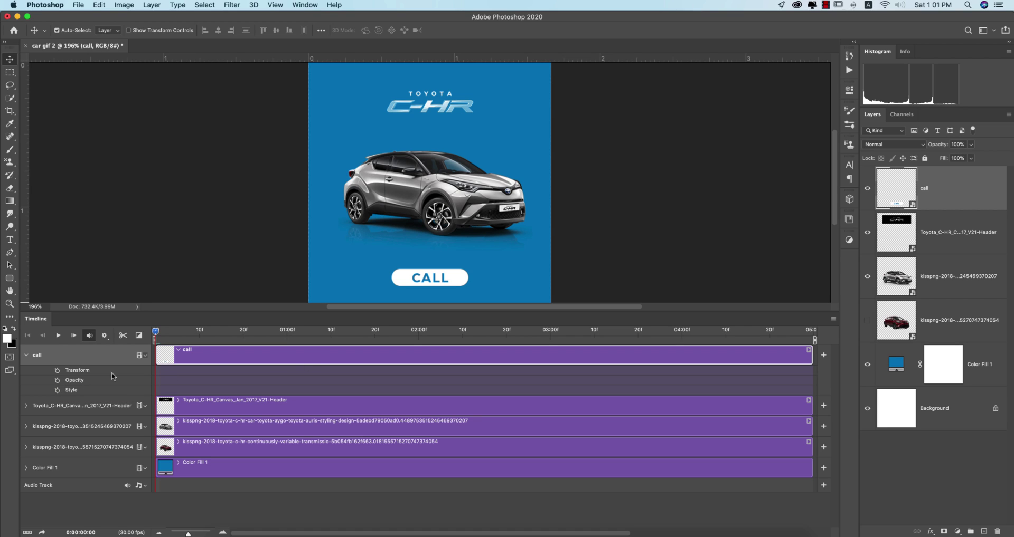
pyautogui.click(58, 380)
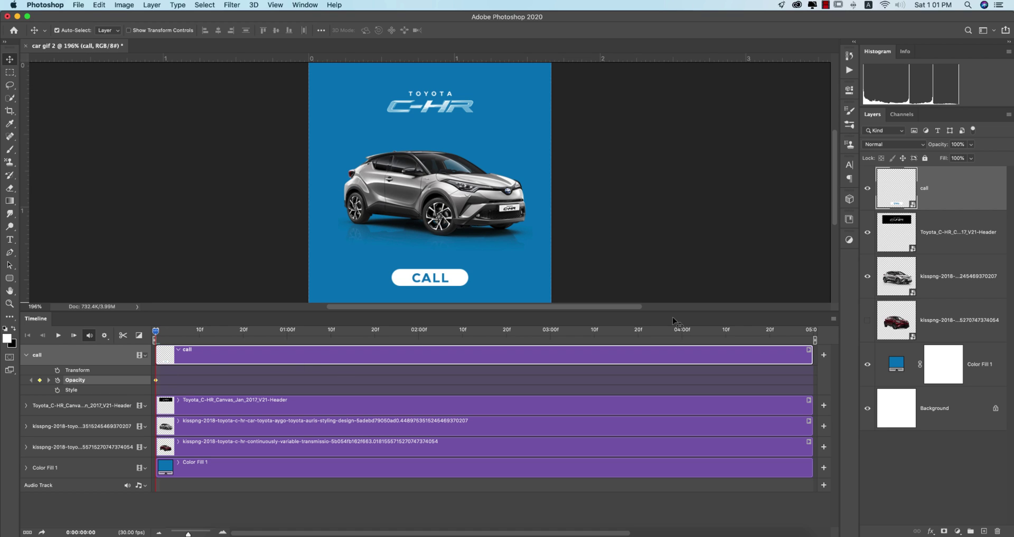
pyautogui.moveTo(937, 146); pyautogui.dragTo(672, 158)
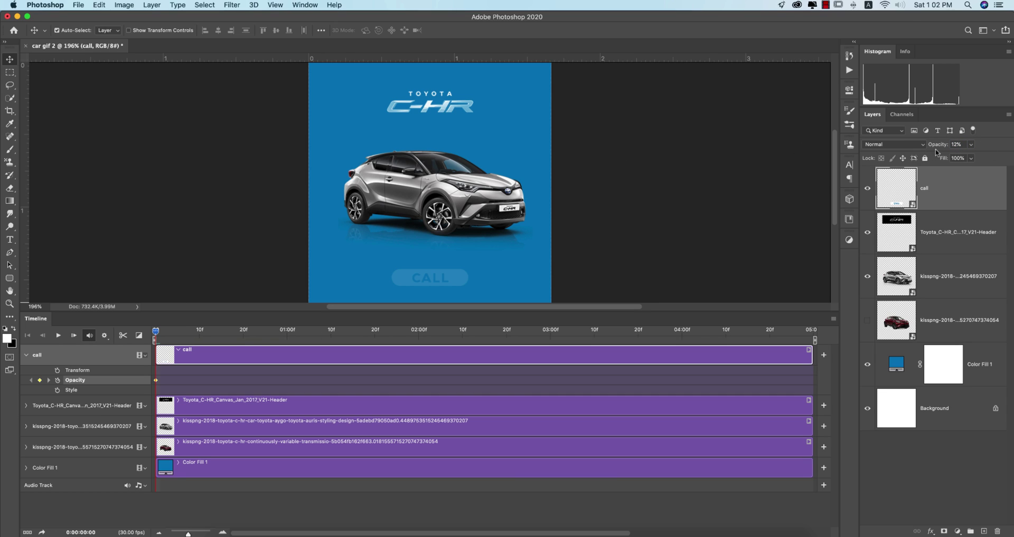
pyautogui.moveTo(937, 146); pyautogui.dragTo(785, 149)
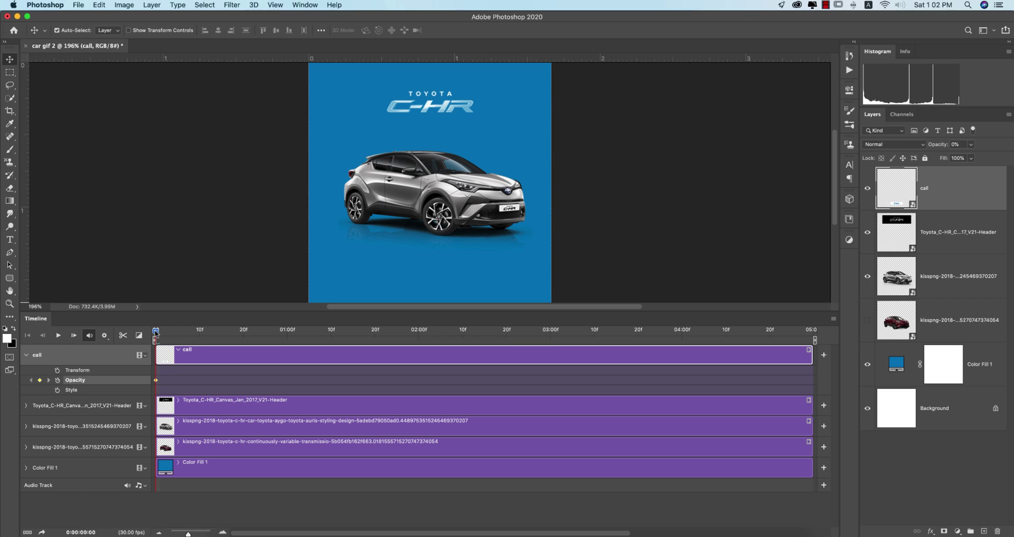
# Step: Add call opacity keyframes of 40% at one second and 100% at about three seconds
pyautogui.moveTo(155, 332); pyautogui.dragTo(169, 331)
pyautogui.moveTo(238, 339); pyautogui.dragTo(289, 333)
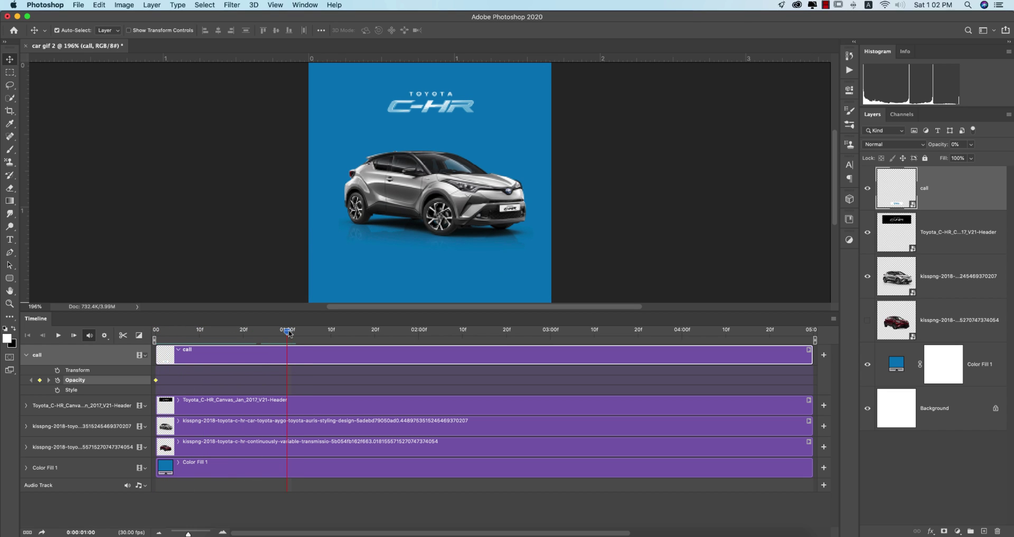
pyautogui.moveTo(945, 146); pyautogui.dragTo(966, 146)
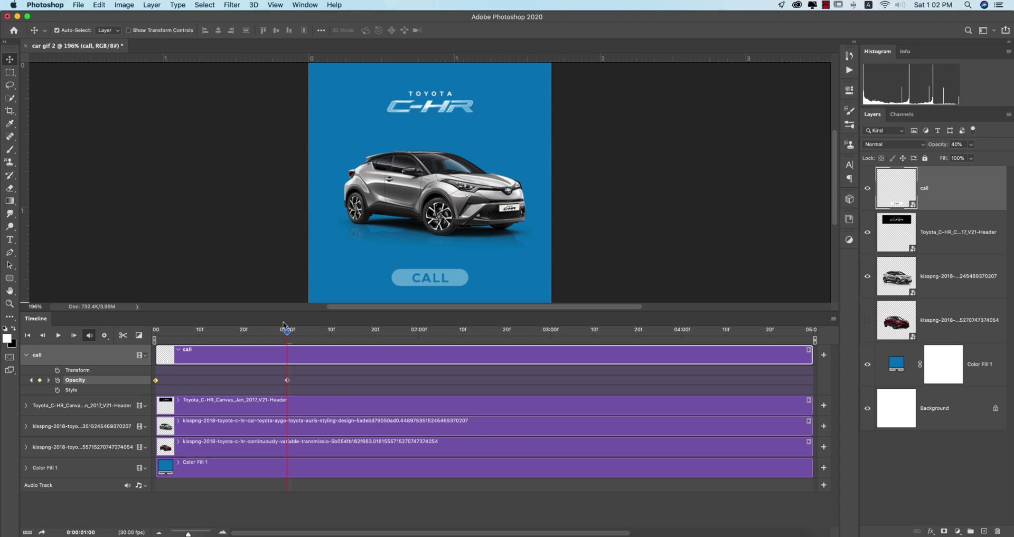
pyautogui.moveTo(287, 333); pyautogui.dragTo(542, 331)
pyautogui.click(956, 145)
pyautogui.write('87')
pyautogui.press('Return')
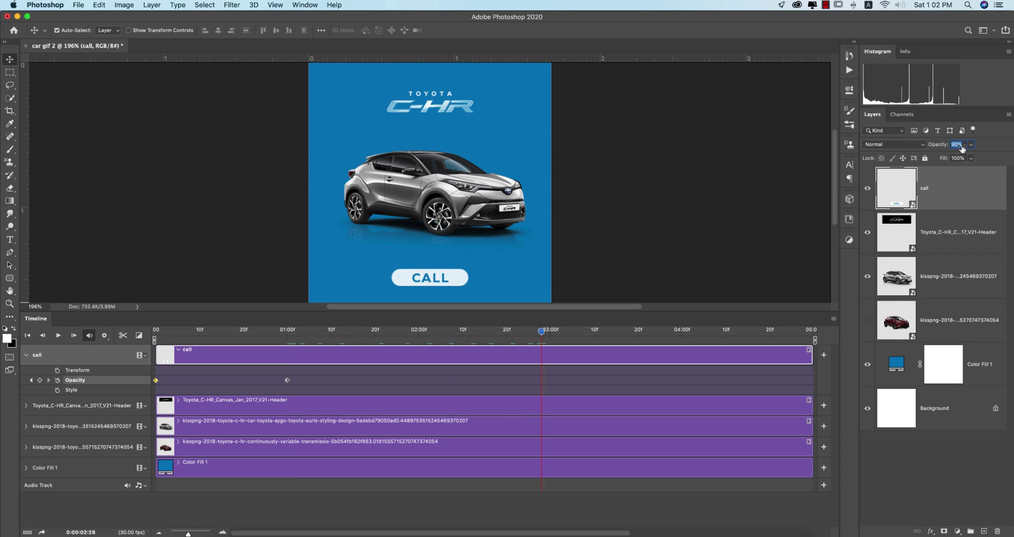
pyautogui.write('100')
pyautogui.press('Return')
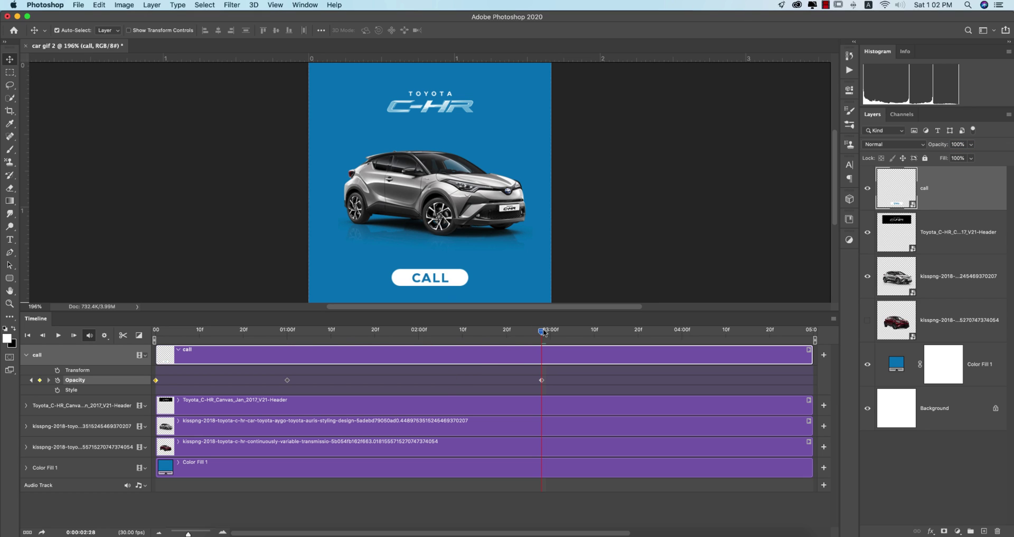
# Step: Preview the fade, then move the 40% and 100% keyframes earlier to 20f and 1:10
pyautogui.moveTo(544, 331); pyautogui.dragTo(155, 332)
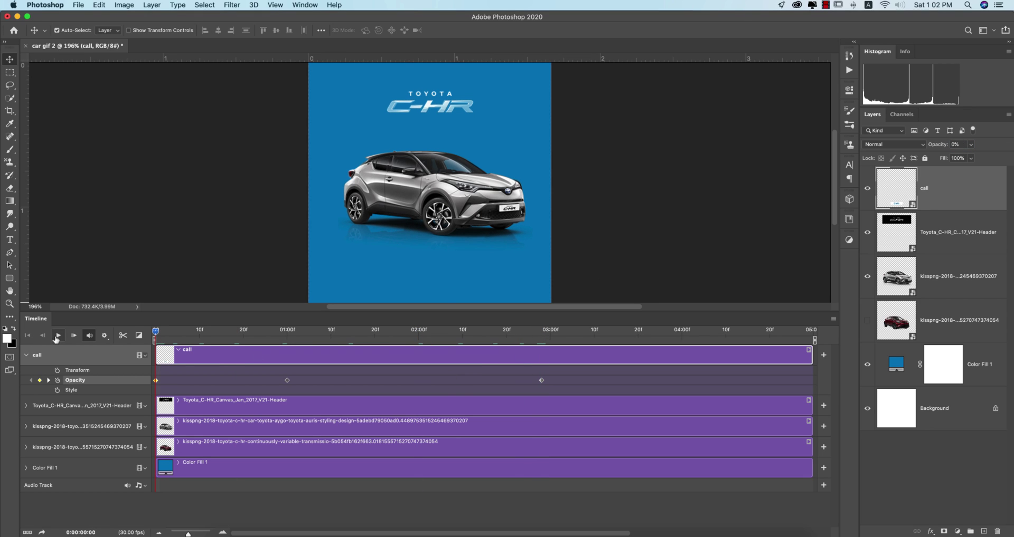
pyautogui.click(57, 336)
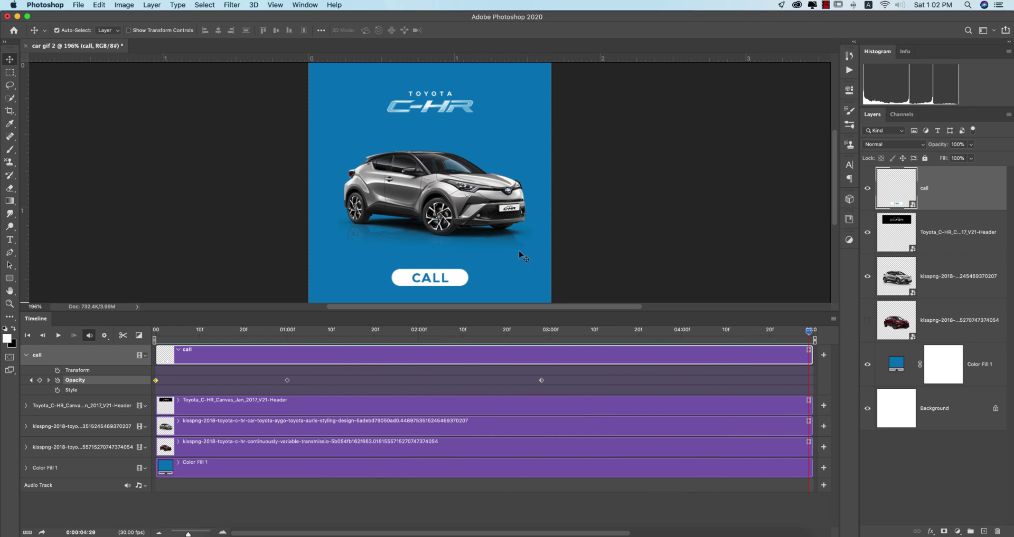
pyautogui.moveTo(287, 380); pyautogui.dragTo(248, 380)
pyautogui.moveTo(537, 380); pyautogui.dragTo(332, 378)
pyautogui.click(58, 336)
pyautogui.click(164, 425)
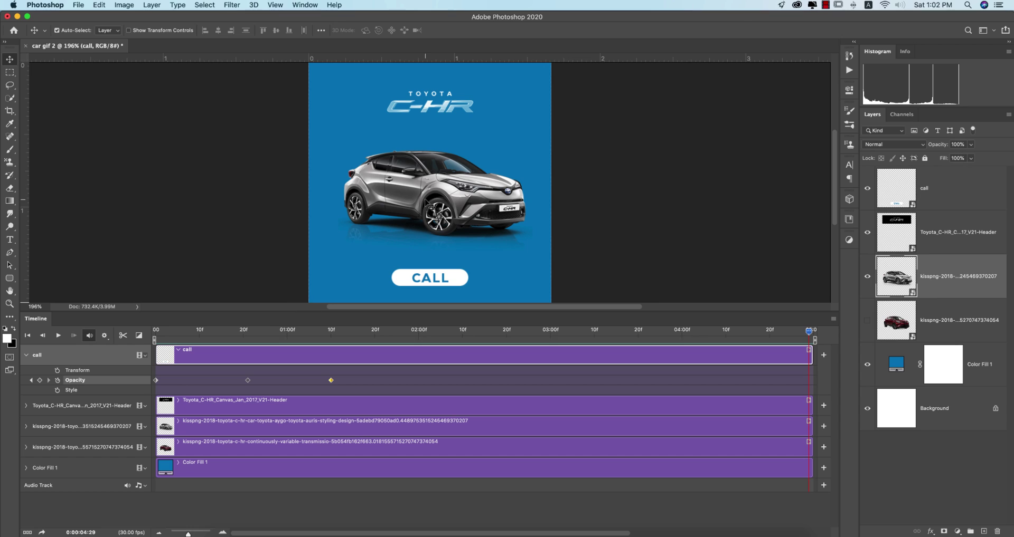
# Step: Expand the car's track, test a leftward move, undo it, and return to the first frame
pyautogui.click(27, 426)
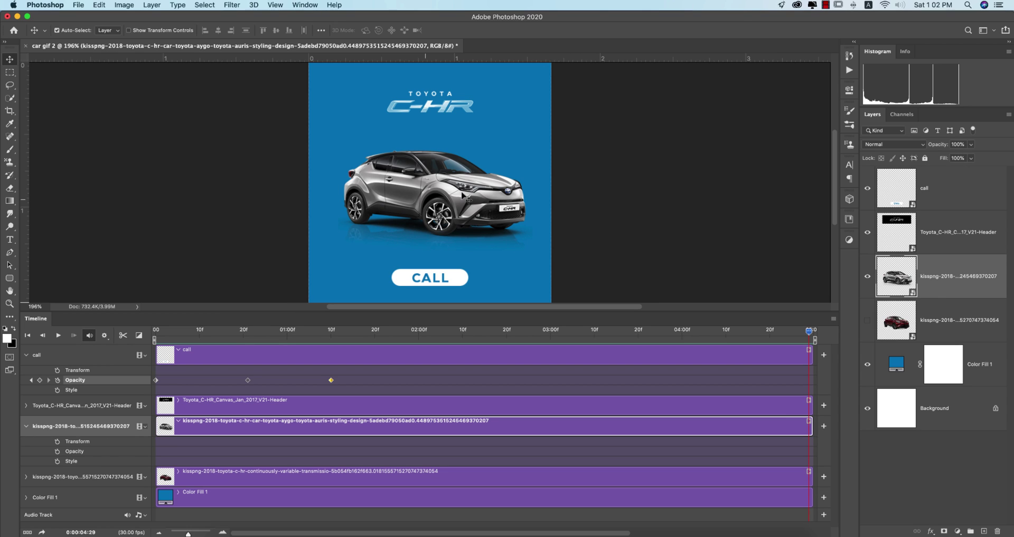
pyautogui.moveTo(493, 188); pyautogui.dragTo(246, 203)
pyautogui.press('super+z')
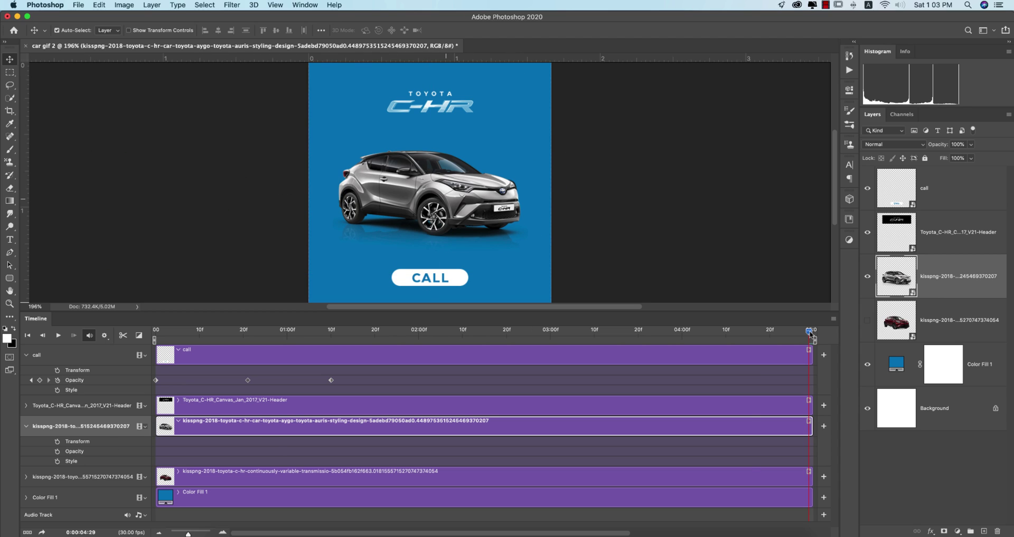
pyautogui.press('space')
pyautogui.moveTo(155, 331)
pyautogui.mouseDown()
pyautogui.moveTo(283, 331)
pyautogui.moveTo(159, 335)
pyautogui.mouseUp()
pyautogui.click(157, 334)
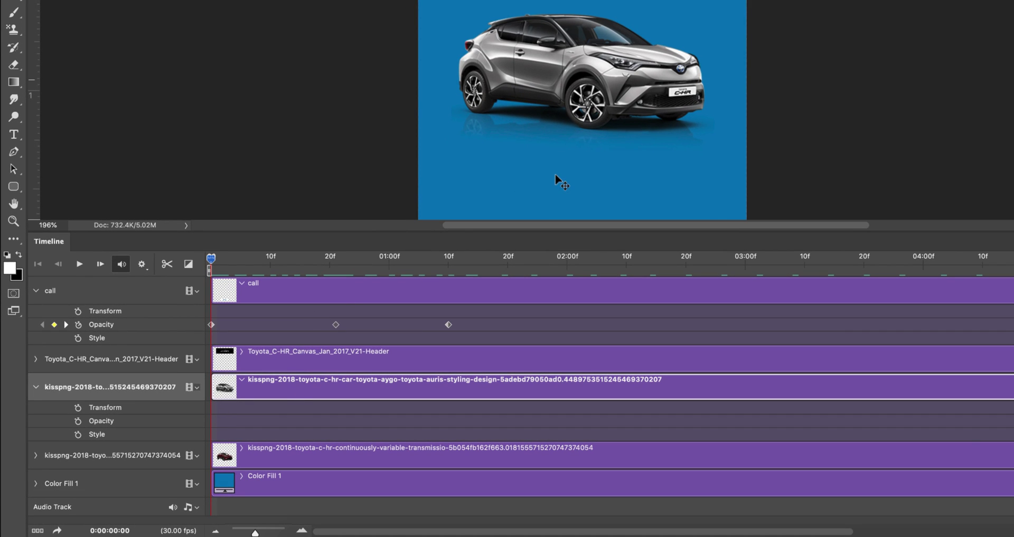
# Step: Keyframe the car sliding in from off the left edge to centre by 1:10, and preview it
pyautogui.moveTo(603, 85); pyautogui.dragTo(332, 78)
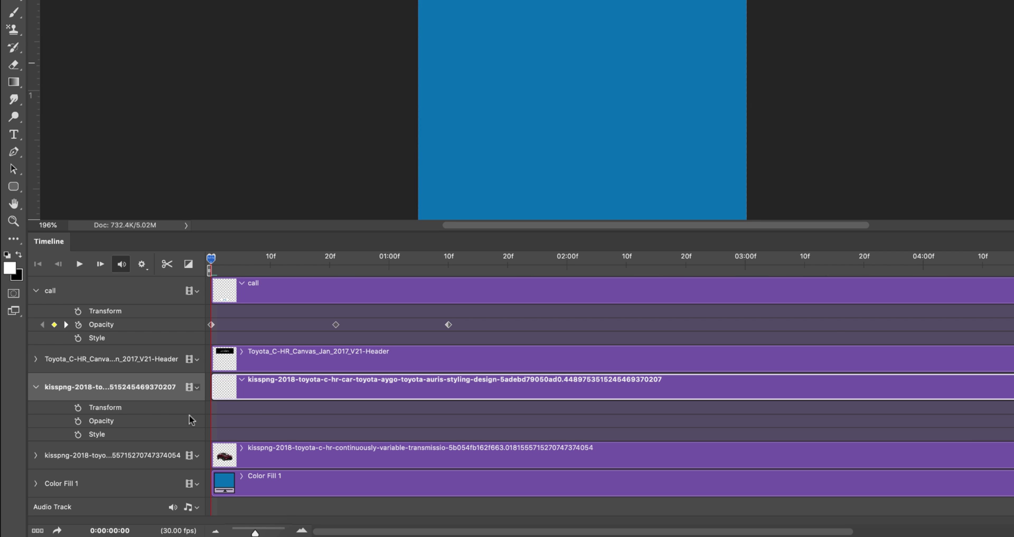
pyautogui.click(78, 409)
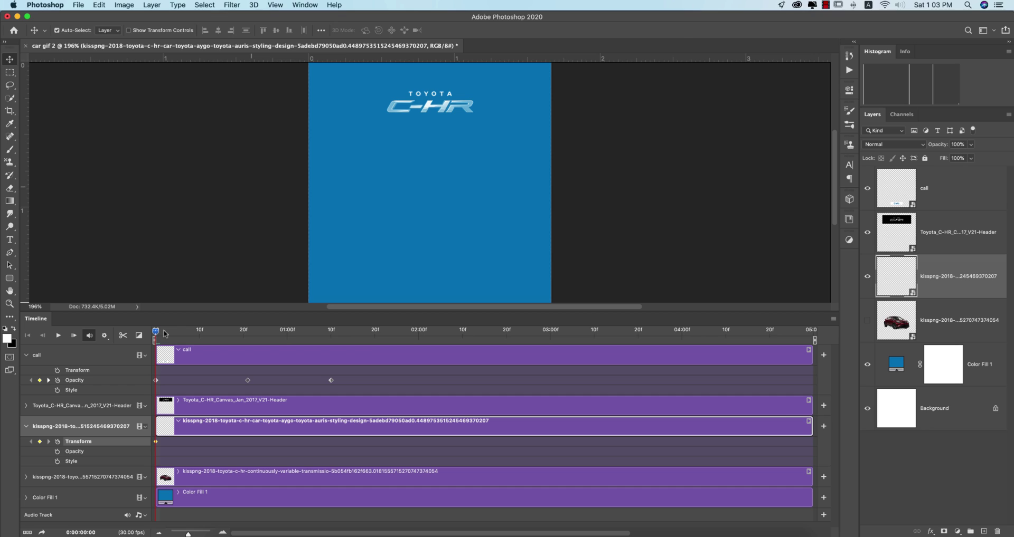
pyautogui.moveTo(156, 331); pyautogui.dragTo(249, 334)
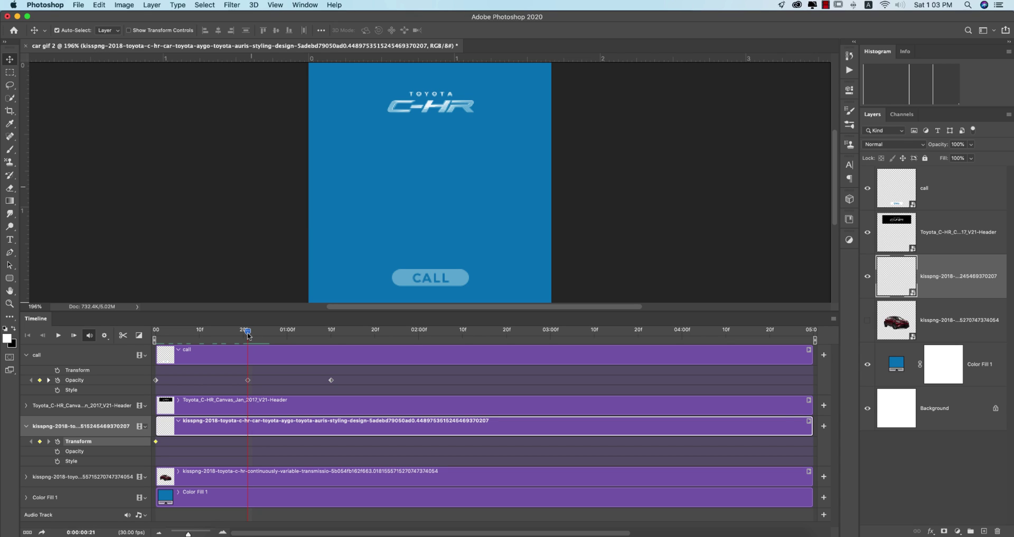
pyautogui.press('Right')
pyautogui.press('Right')
pyautogui.press('Right')
pyautogui.press('Right')
pyautogui.press('Right')
pyautogui.press('Right')
pyautogui.press('Right')
pyautogui.press('Right')
pyautogui.press('Right')
pyautogui.press('Right')
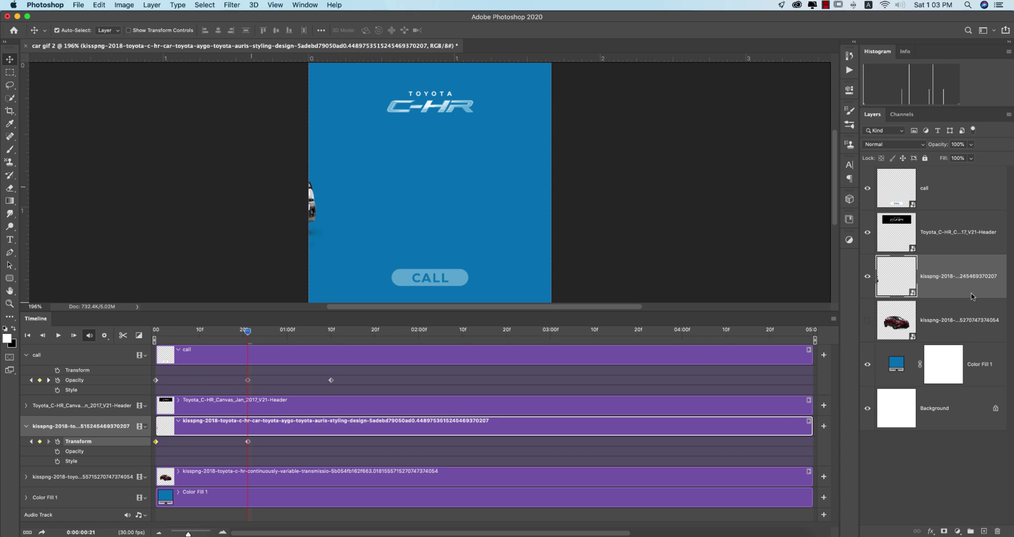
pyautogui.press('Right')
pyautogui.press('Right')
pyautogui.press('Right')
pyautogui.press('Right')
pyautogui.press('Right')
pyautogui.press('Right')
pyautogui.press('Right')
pyautogui.press('Right')
pyautogui.press('Right')
pyautogui.press('Right')
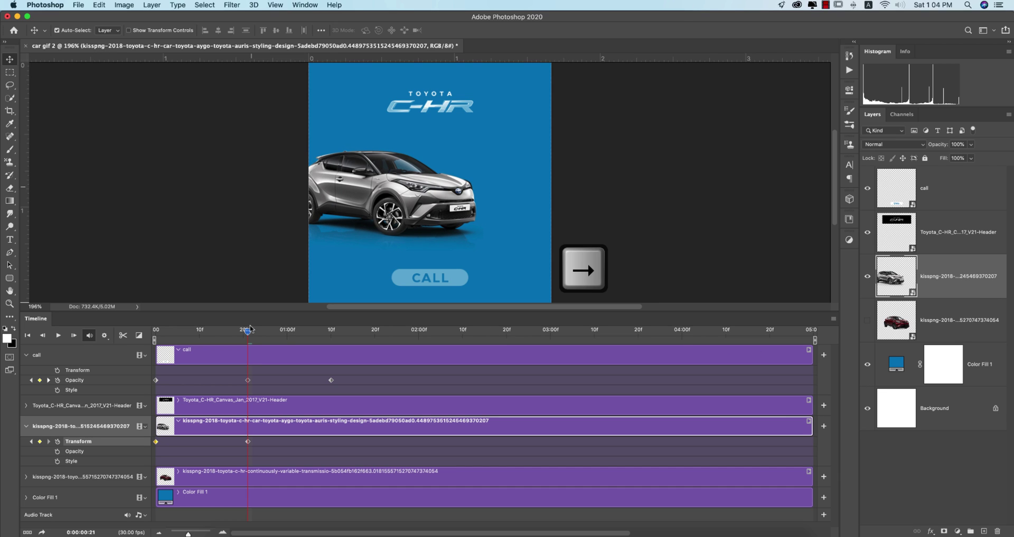
pyautogui.moveTo(250, 330); pyautogui.dragTo(329, 325)
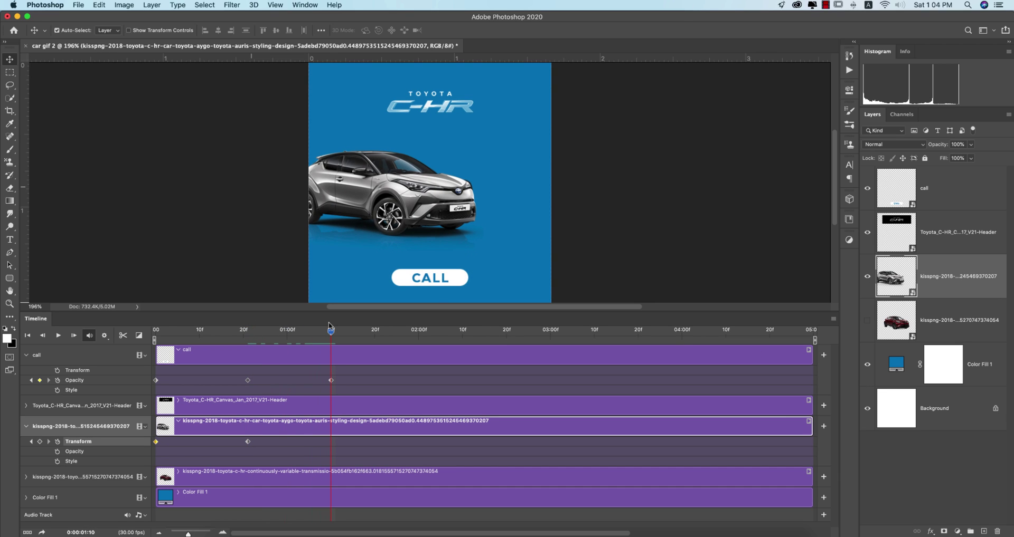
pyautogui.press('Right')
pyautogui.press('Right')
pyautogui.press('Right')
pyautogui.press('Right')
pyautogui.press('Right')
pyautogui.press('Right')
pyautogui.press('Right')
pyautogui.press('Right')
pyautogui.press('Right')
pyautogui.press('Right')
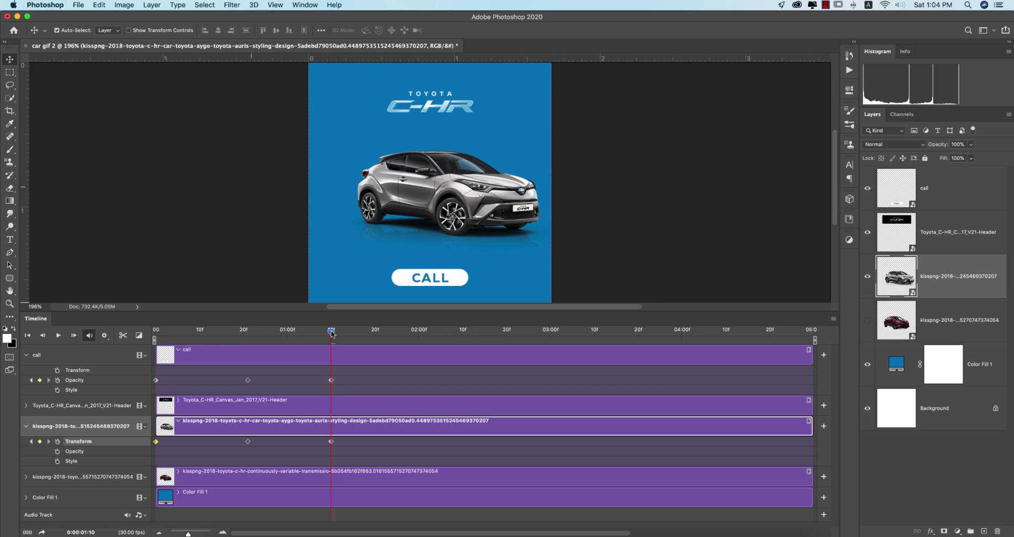
pyautogui.press('space')
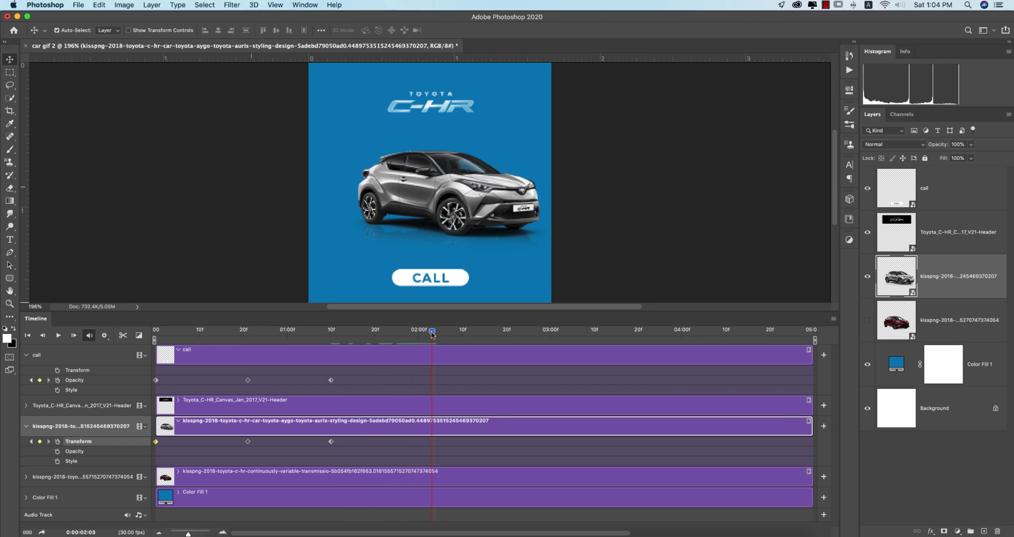
pyautogui.press('space')
# Step: Shift the CALL button's three opacity keyframes later to start at 02:09 and check the fade
pyautogui.click(330, 380)
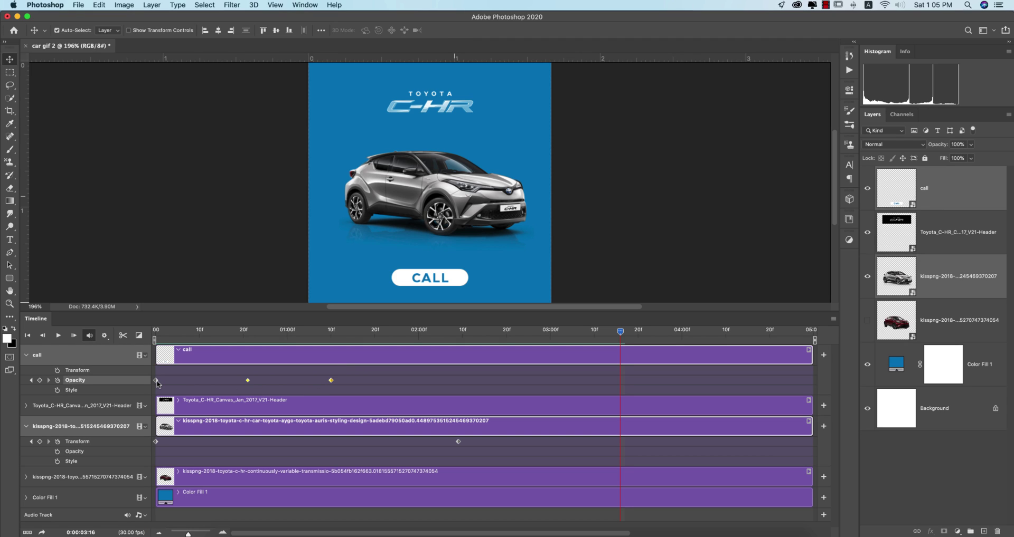
pyautogui.moveTo(156, 382); pyautogui.dragTo(457, 391)
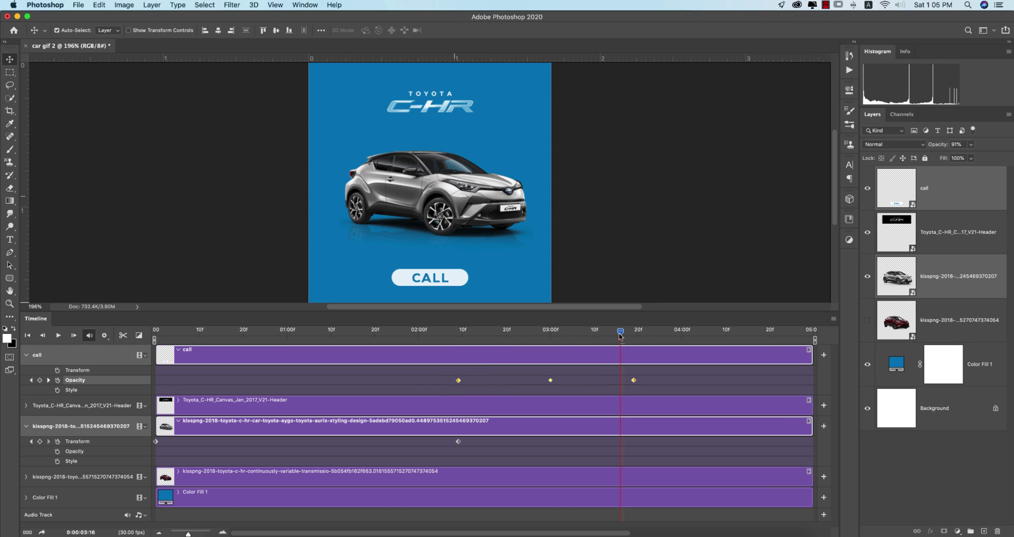
pyautogui.press('Left')
pyautogui.press('Left')
pyautogui.press('Left')
pyautogui.press('Left')
pyautogui.press('Left')
pyautogui.press('Left')
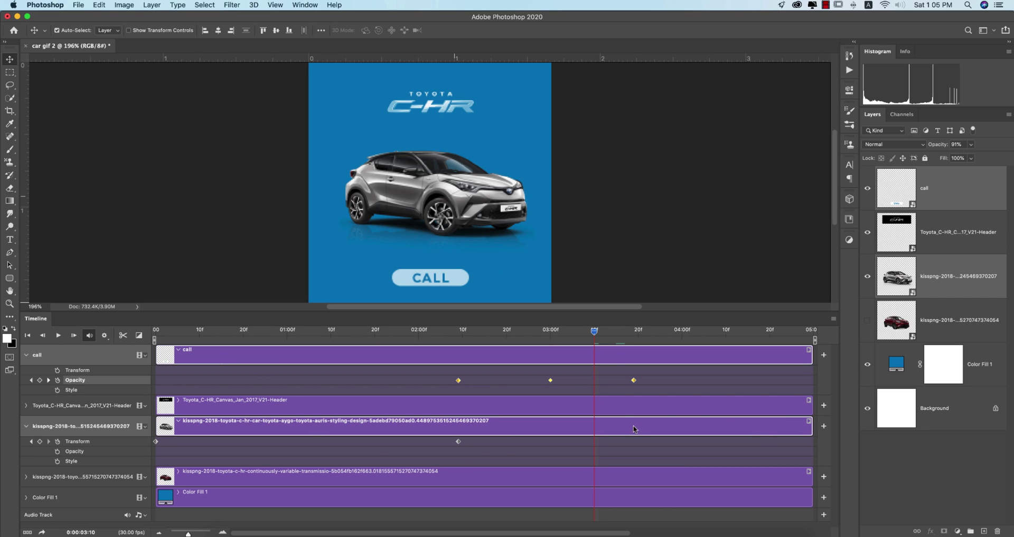
pyautogui.press('Left')
pyautogui.press('Left')
pyautogui.press('Left')
pyautogui.press('Left')
pyautogui.press('Left')
pyautogui.press('Left')
pyautogui.press('Left')
pyautogui.press('Left')
pyautogui.press('Left')
pyautogui.press('Left')
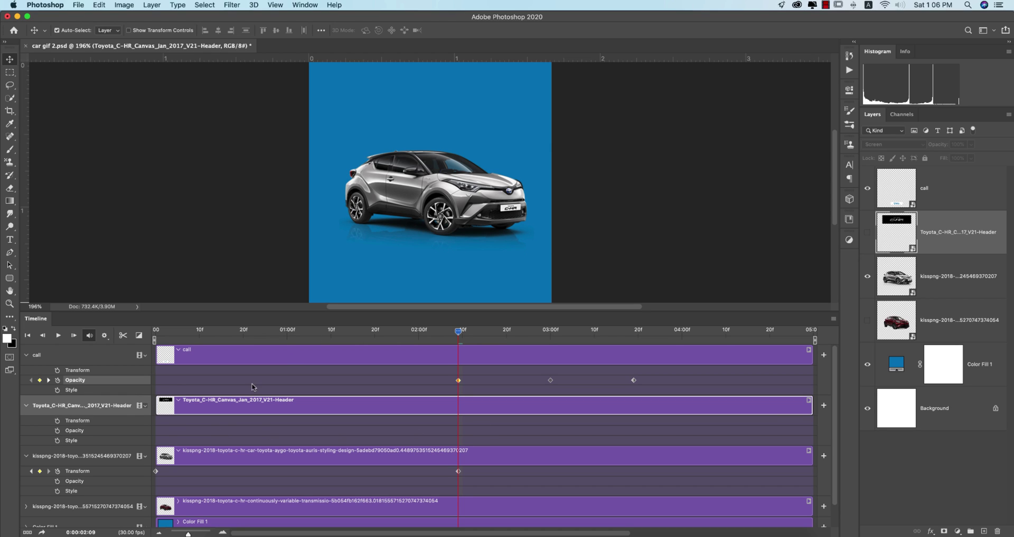
# Step: Keyframe the TOYOTA C-HR header from above the banner at 02:09 down into place at 03:00
pyautogui.scroll(5, 510, 239)
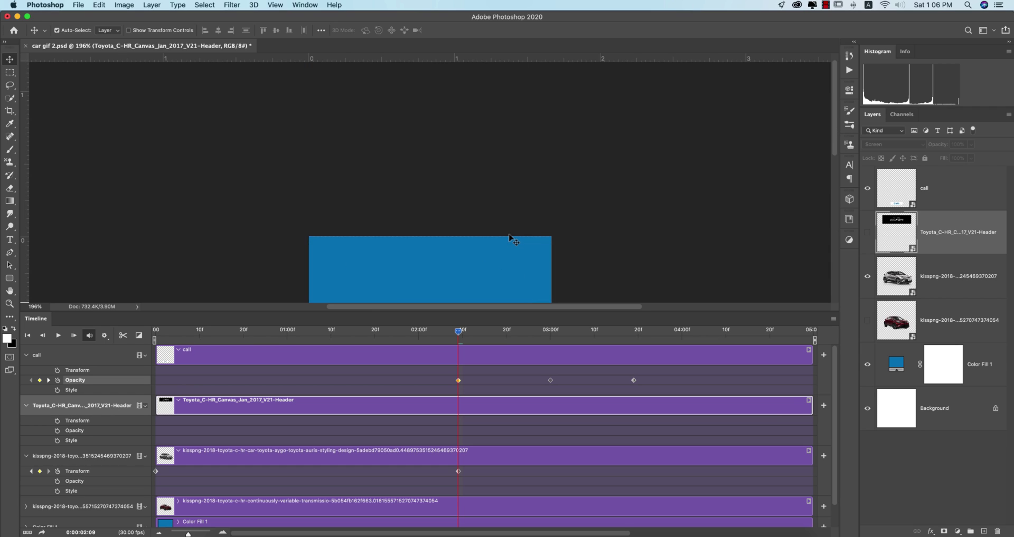
pyautogui.scroll(-5, 531, 197)
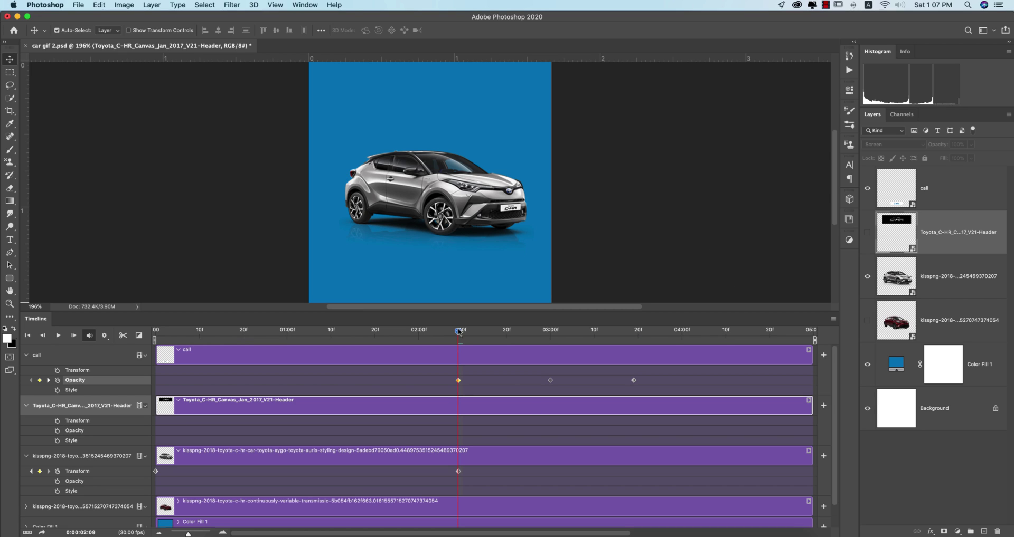
pyautogui.moveTo(466, 333)
pyautogui.mouseDown()
pyautogui.moveTo(208, 331)
pyautogui.moveTo(458, 331)
pyautogui.mouseUp()
pyautogui.press('super+comma')
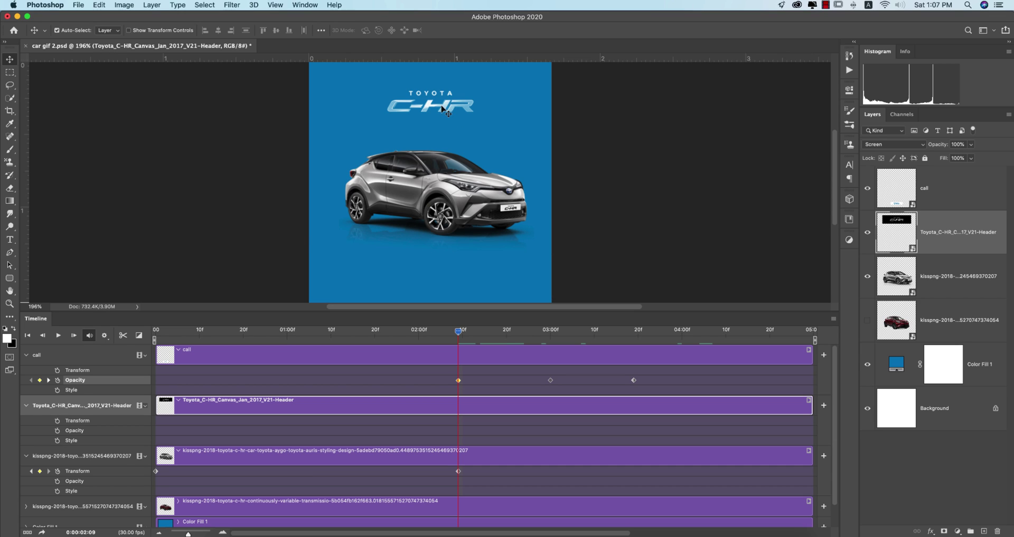
pyautogui.moveTo(448, 108); pyautogui.dragTo(443, 202)
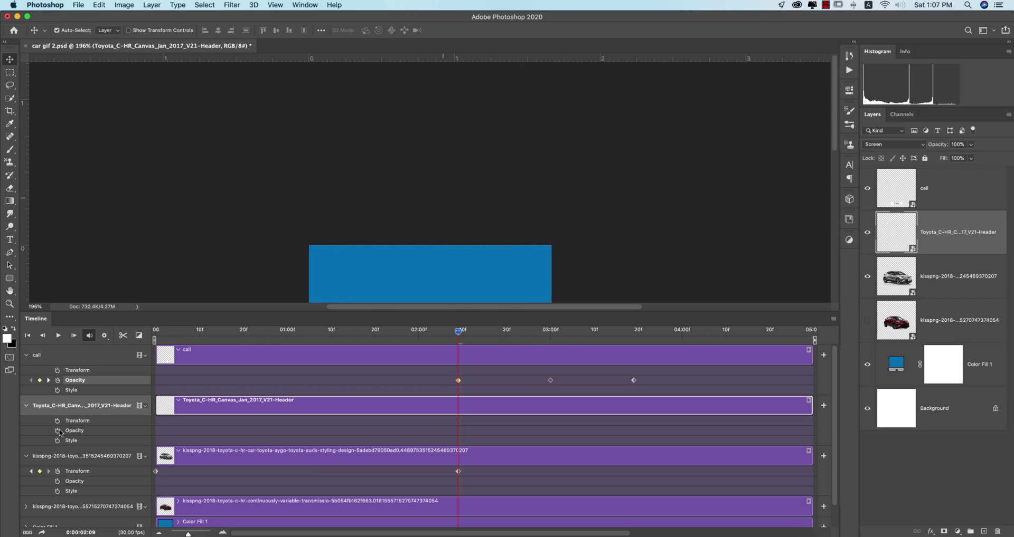
pyautogui.click(58, 422)
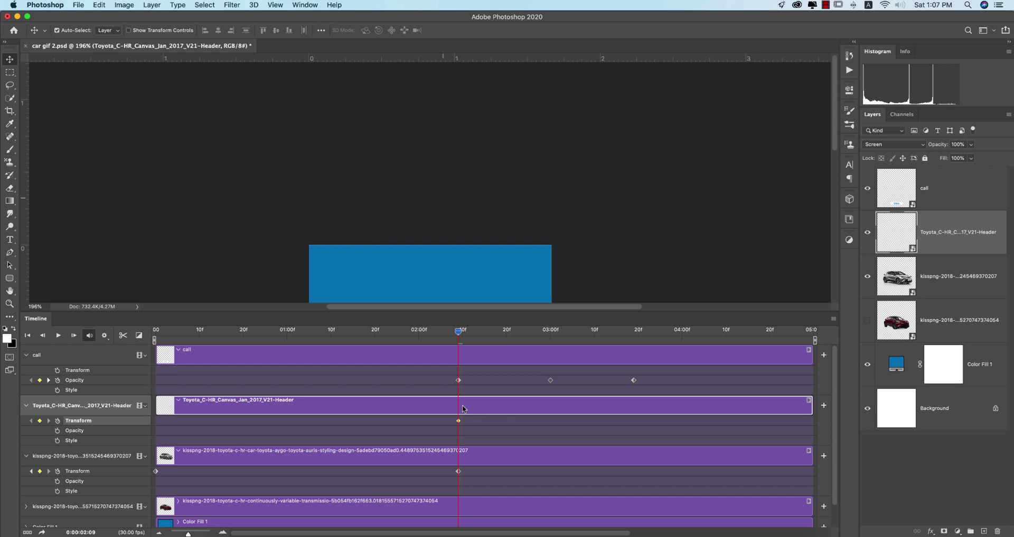
pyautogui.moveTo(458, 332); pyautogui.dragTo(551, 340)
pyautogui.press('Down')
pyautogui.press('Down')
pyautogui.press('Down')
pyautogui.press('Down')
pyautogui.press('Down')
pyautogui.press('Down')
pyautogui.press('Down')
pyautogui.press('Down')
pyautogui.press('Down')
pyautogui.press('Down')
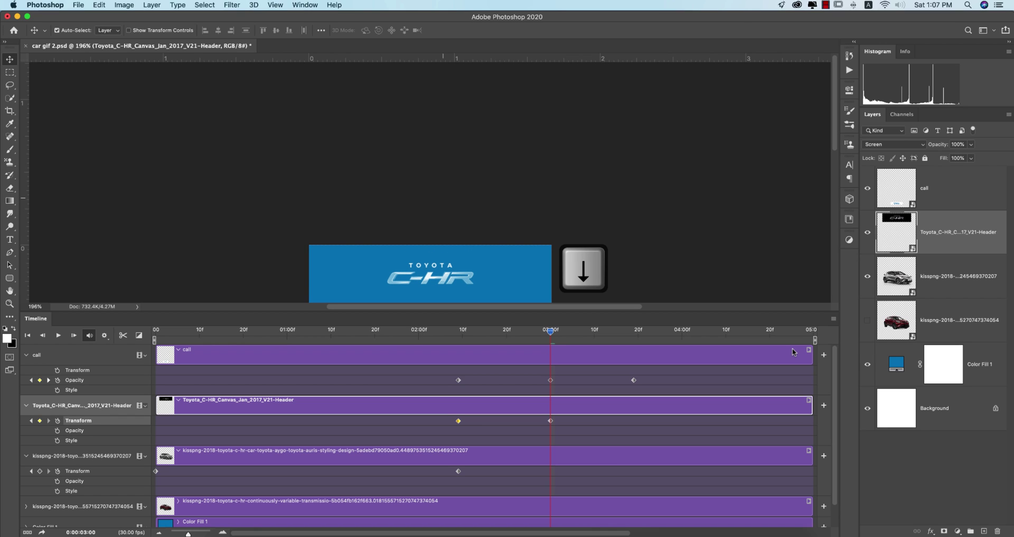
pyautogui.press('Down')
pyautogui.press('Down')
pyautogui.press('Down')
pyautogui.press('Down')
pyautogui.press('Down')
pyautogui.press('Down')
pyautogui.press('Down')
pyautogui.press('Down')
pyautogui.press('Down')
pyautogui.press('Down')
pyautogui.press('Down')
pyautogui.press('Down')
pyautogui.press('Down')
pyautogui.press('Down')
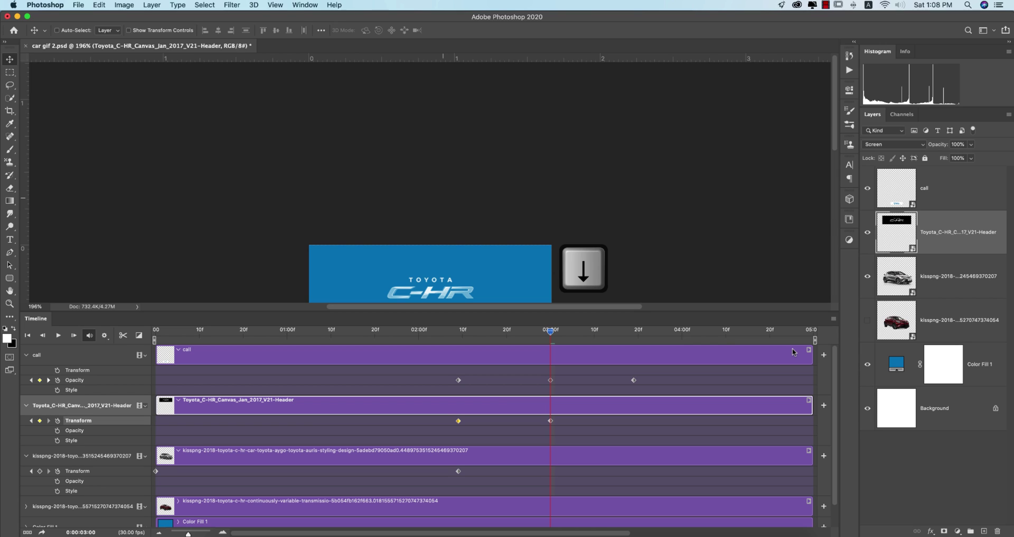
pyautogui.press('super')
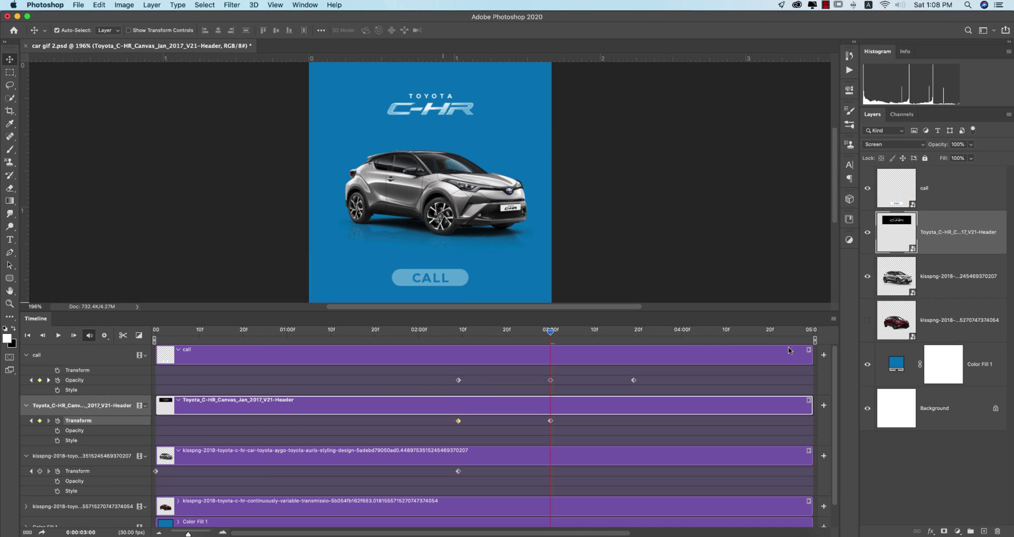
# Step: Play the animation from the start to check the header's slide-down
pyautogui.press('space')
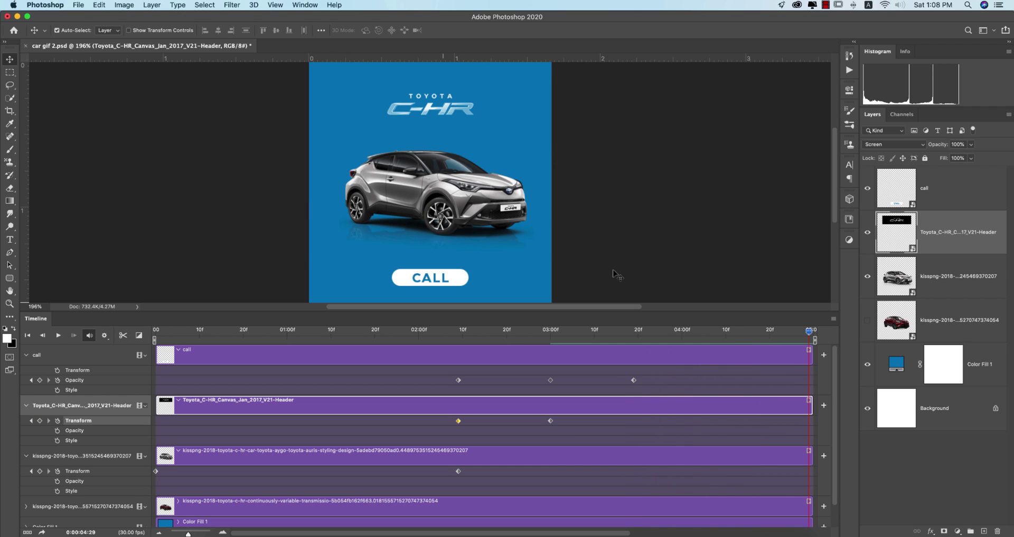
pyautogui.click(58, 336)
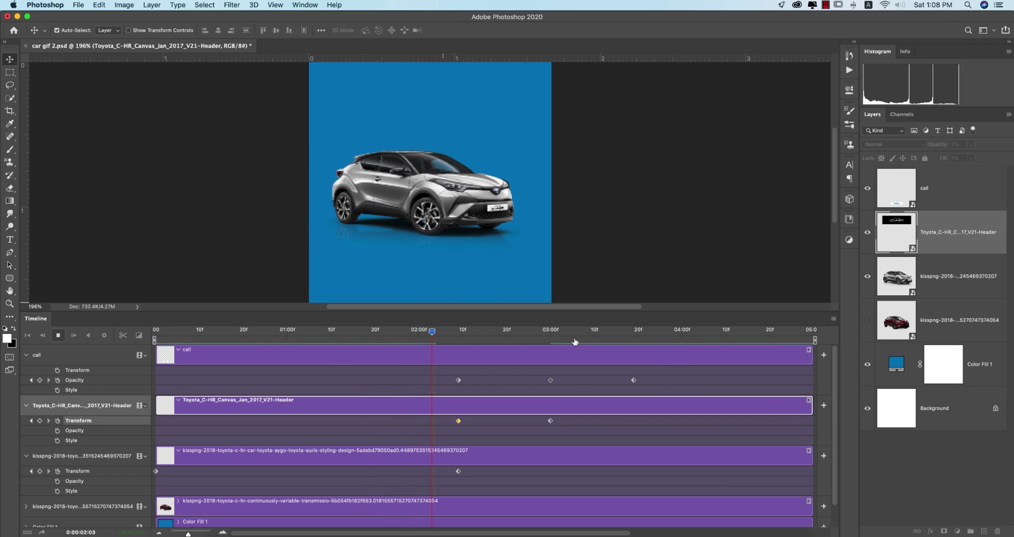
pyautogui.click(681, 352)
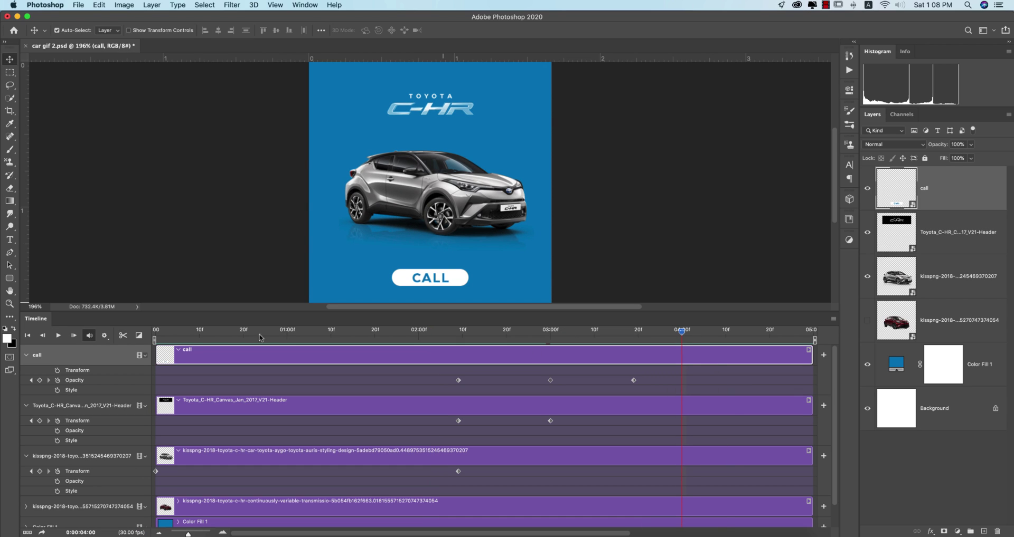
# Step: Split the call, header, silver car, red car and Color Fill 1 clips at 04:00
pyautogui.click(123, 336)
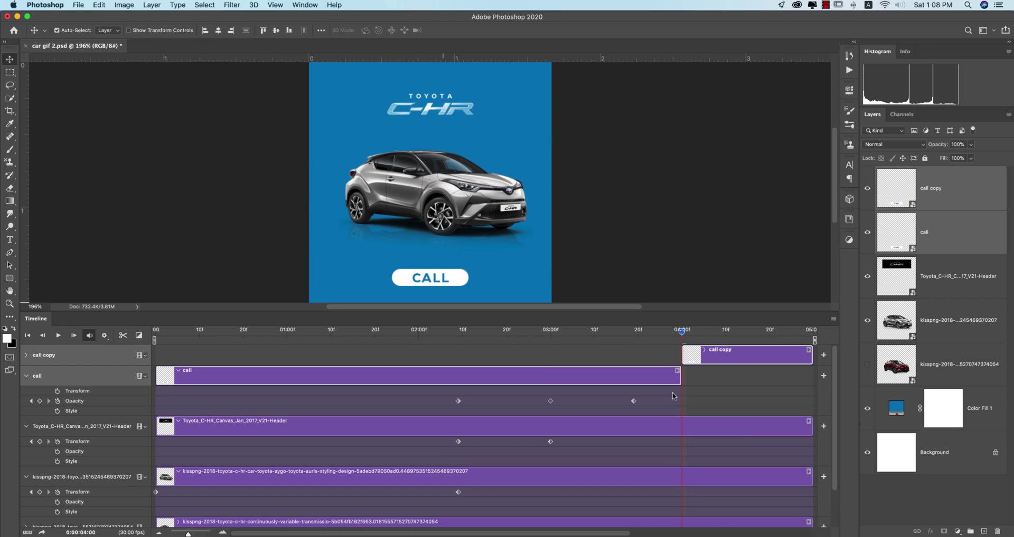
pyautogui.click(702, 430)
pyautogui.click(123, 336)
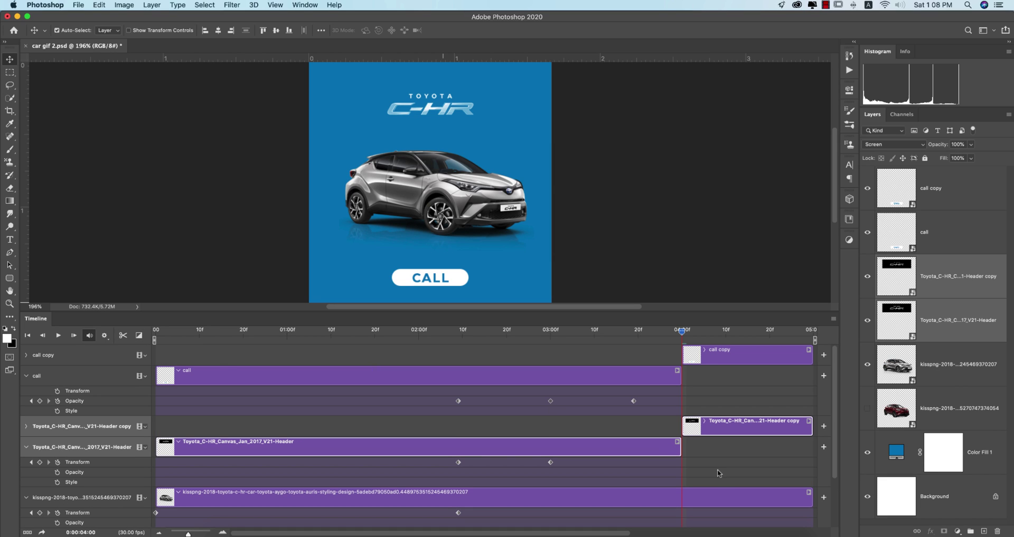
pyautogui.click(707, 502)
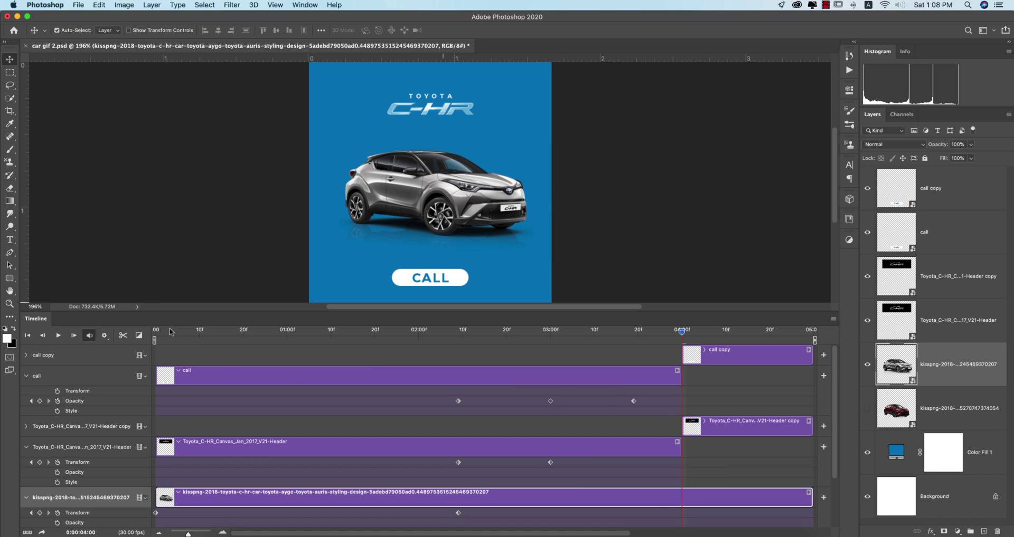
pyautogui.click(123, 336)
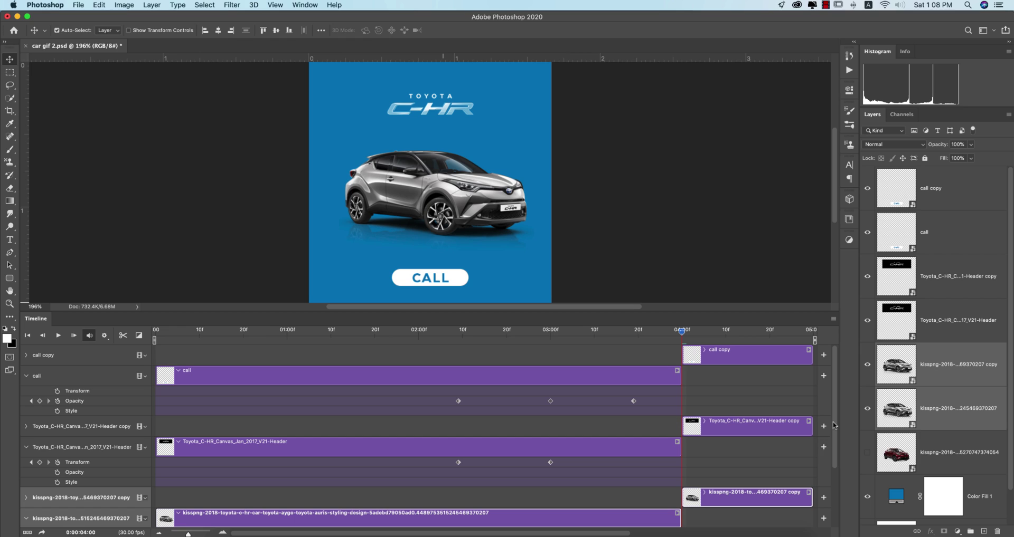
pyautogui.moveTo(835, 426); pyautogui.dragTo(836, 484)
pyautogui.click(722, 484)
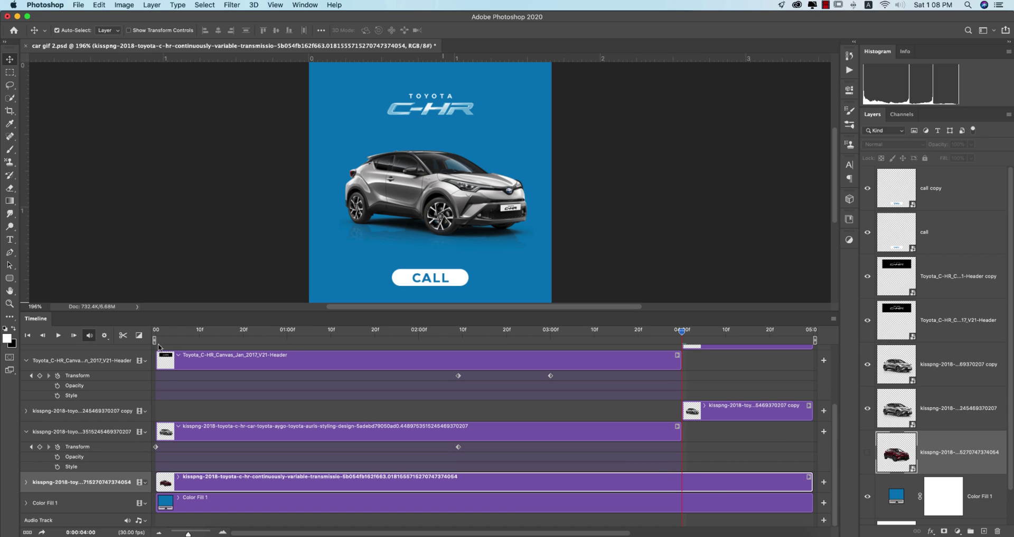
pyautogui.click(123, 336)
pyautogui.click(723, 523)
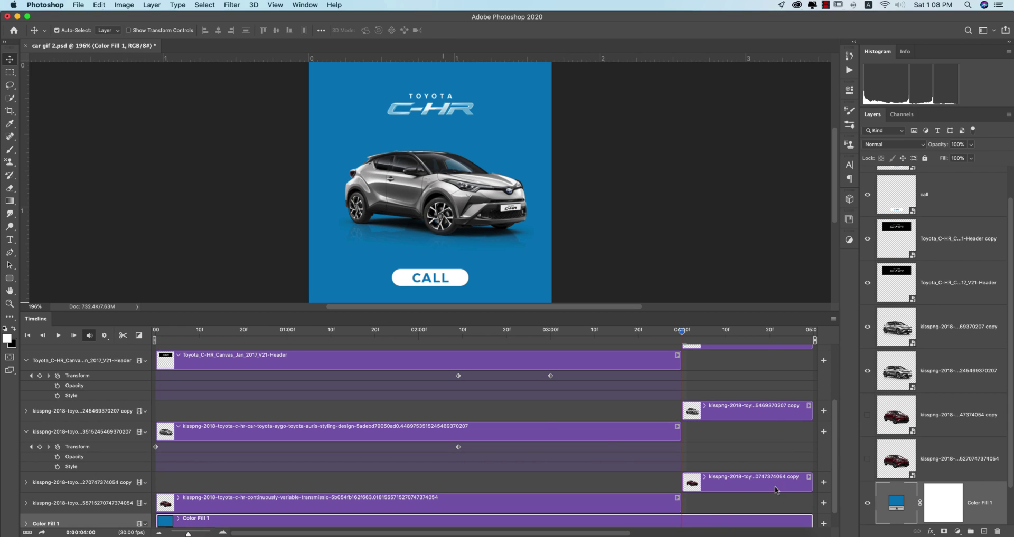
pyautogui.click(123, 336)
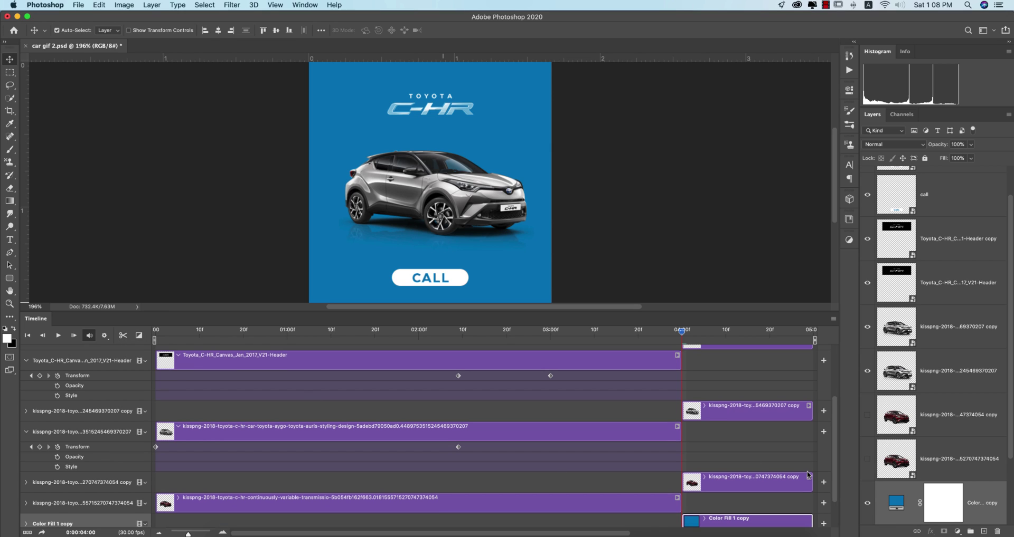
# Step: Delete both red car layers and the Color Fill 1, silver car and header copies
pyautogui.click(950, 421)
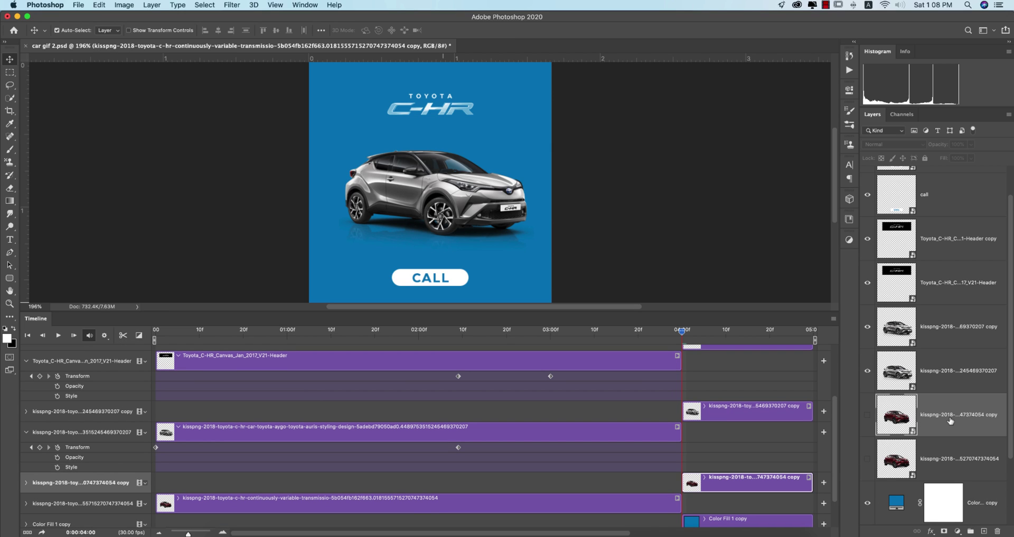
pyautogui.press('Delete')
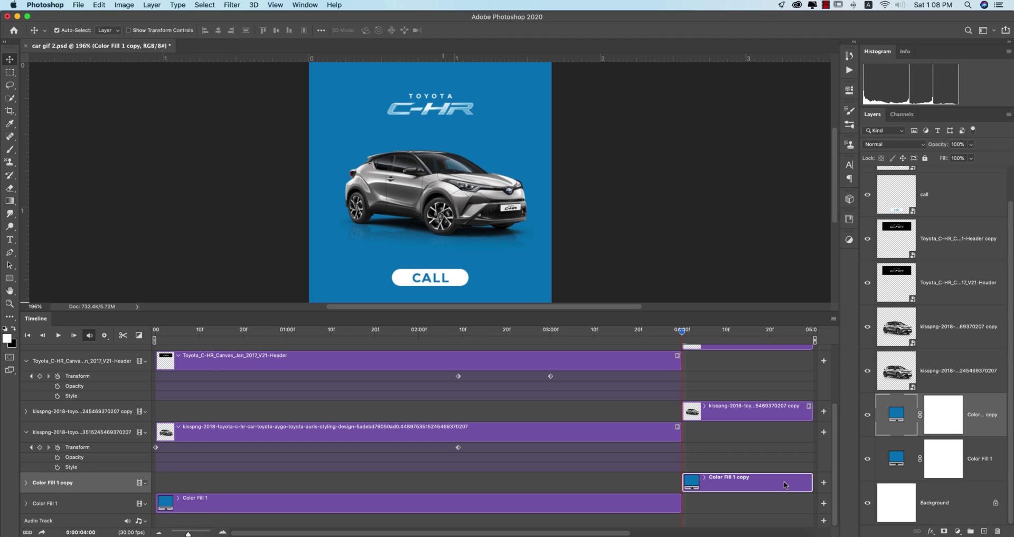
pyautogui.press('Delete')
pyautogui.click(750, 432)
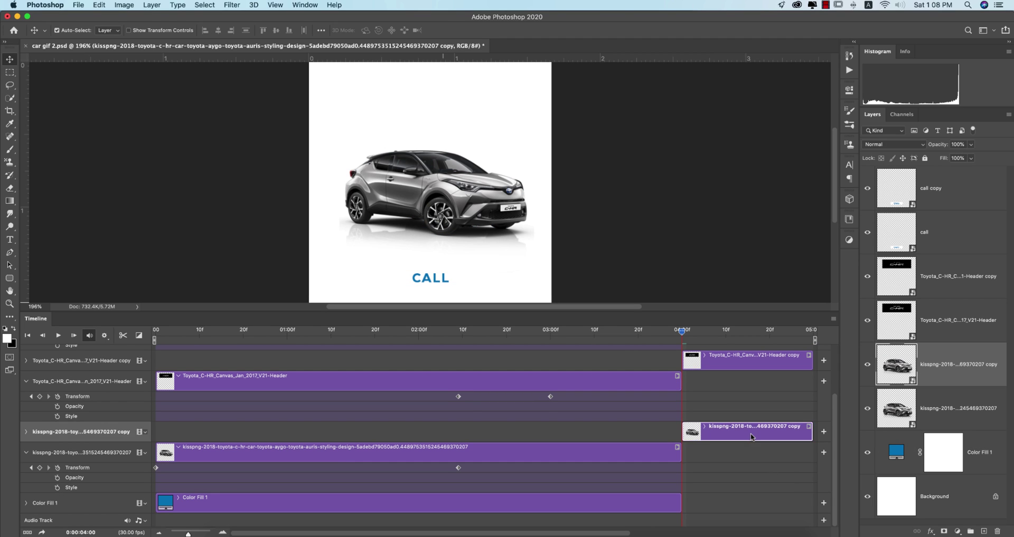
pyautogui.press('Delete')
pyautogui.click(742, 382)
pyautogui.press('Delete')
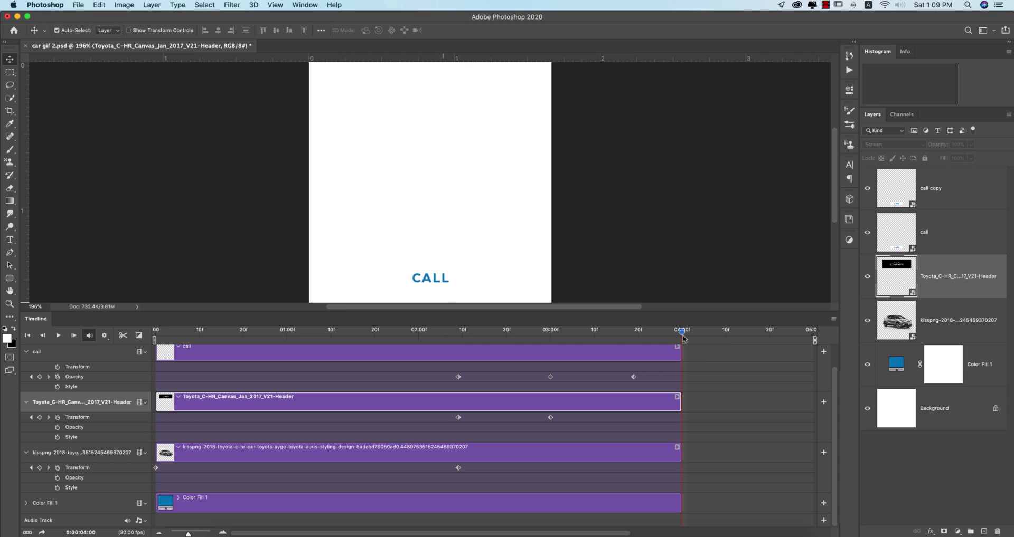
# Step: Remove the leftover call copy layer and play the trimmed animation from the start
pyautogui.moveTo(682, 331); pyautogui.dragTo(84, 329)
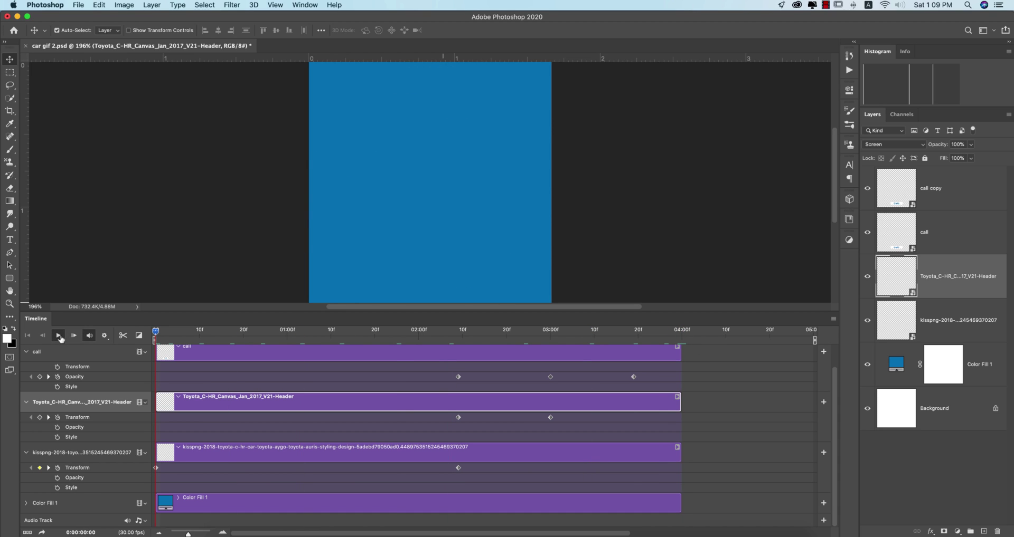
pyautogui.click(58, 336)
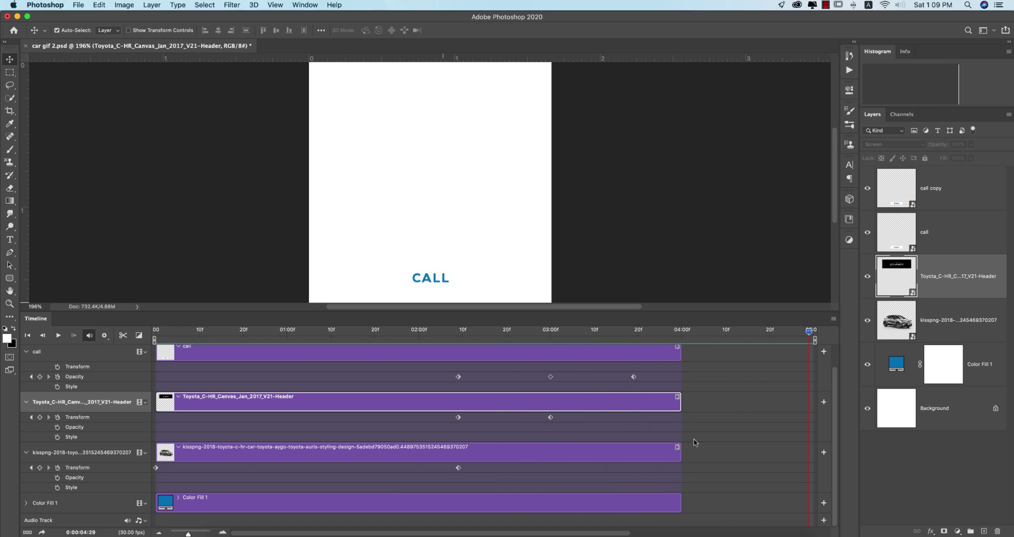
pyautogui.scroll(1, 831, 413)
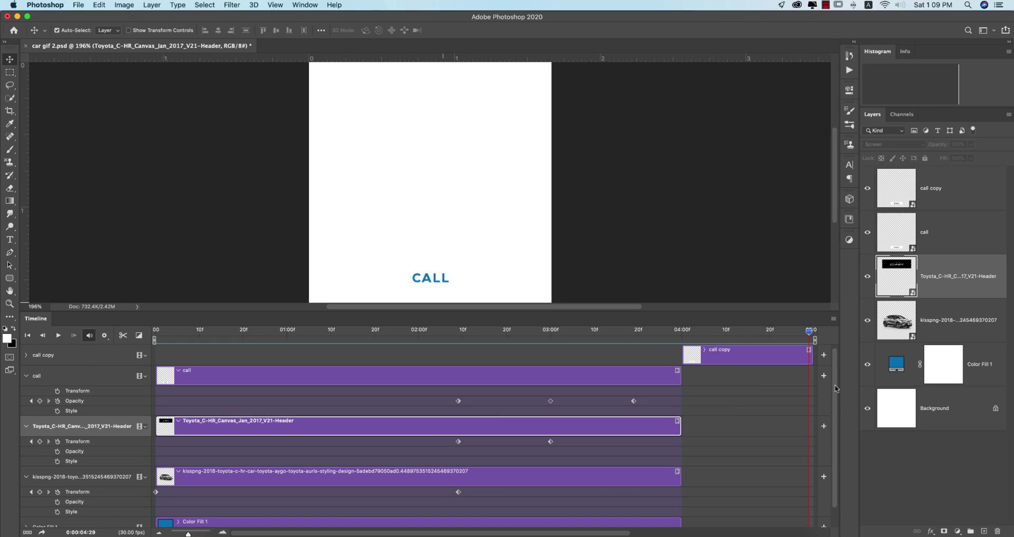
pyautogui.click(744, 363)
pyautogui.press('Delete')
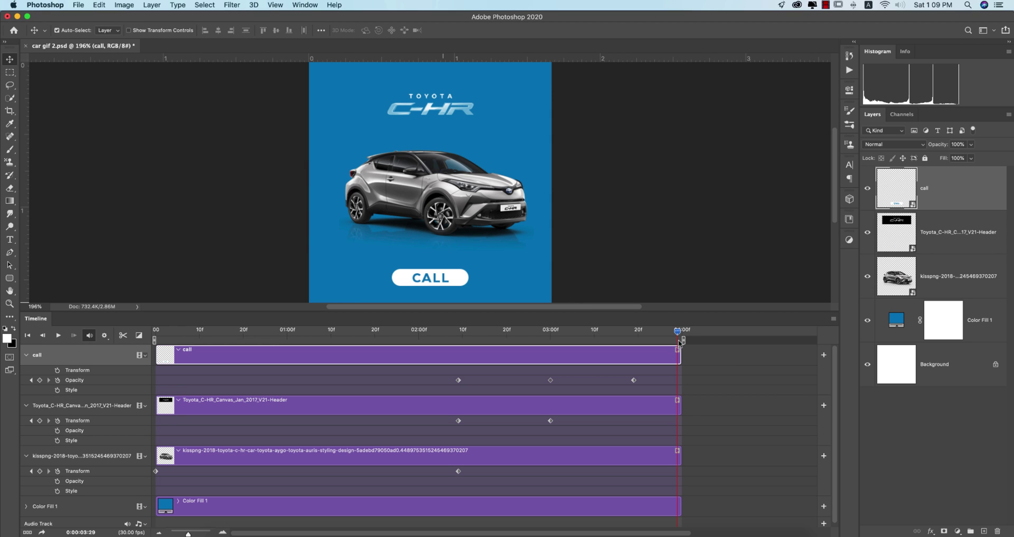
pyautogui.press('space')
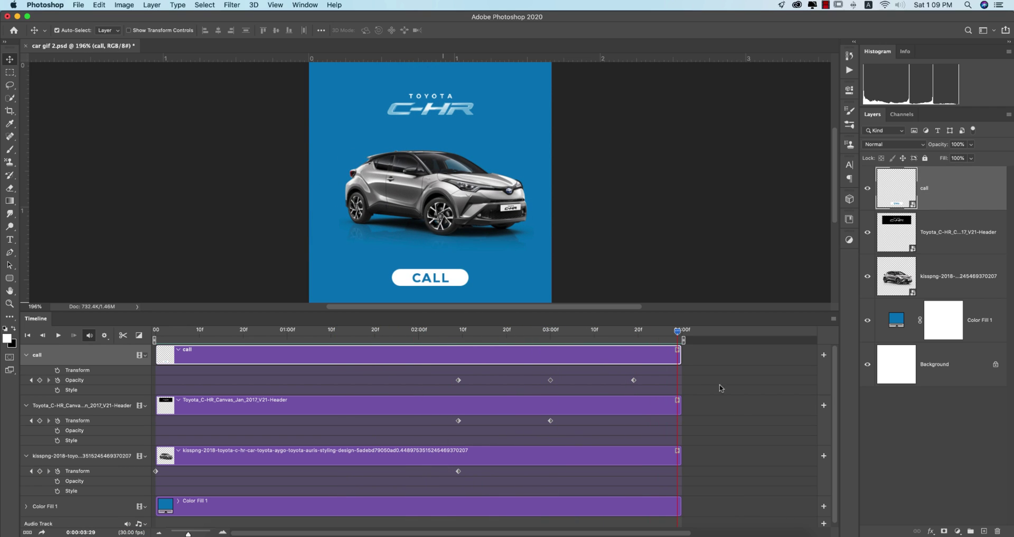
# Step: Open Save for Web (Legacy) and play the animation in its preview
pyautogui.click(77, 6)
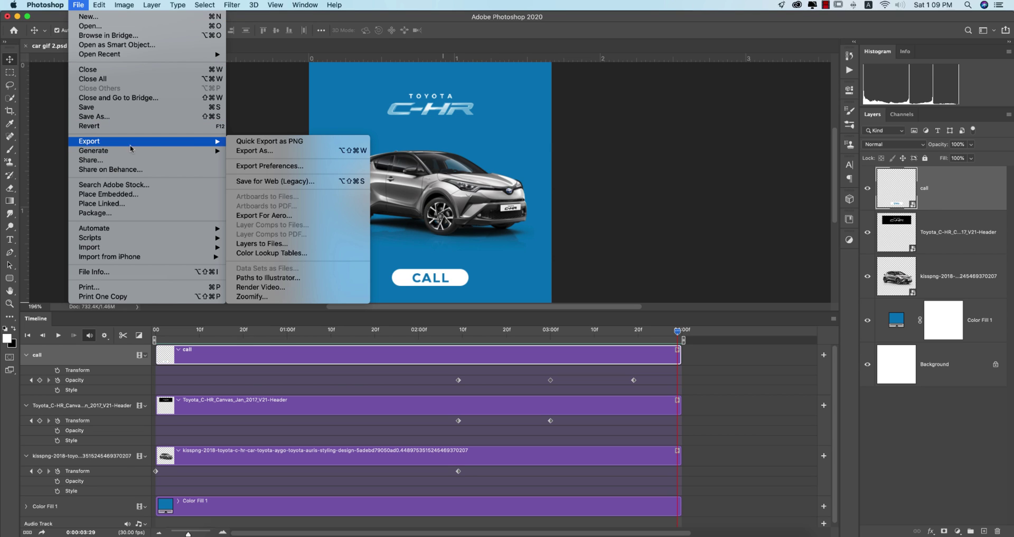
pyautogui.moveTo(215, 144)
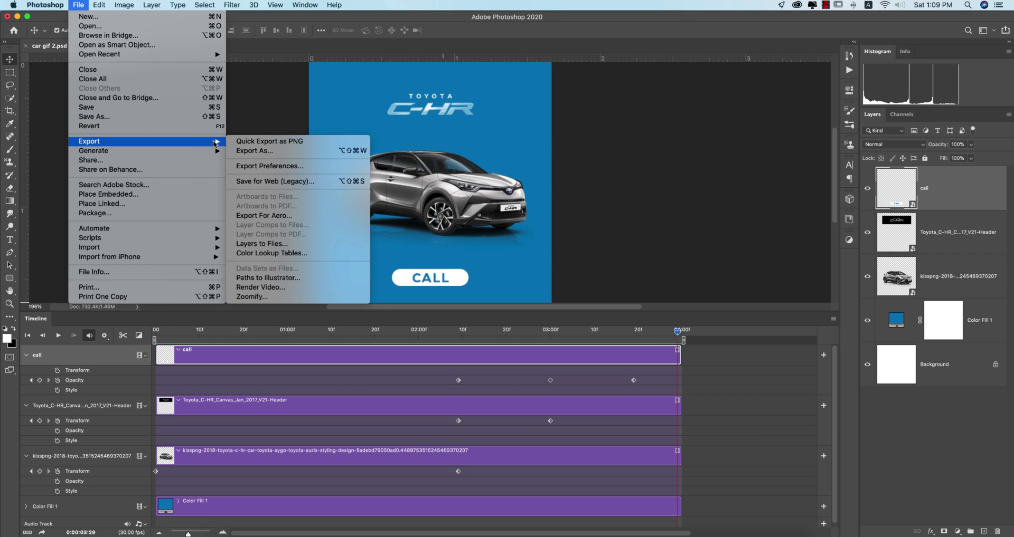
pyautogui.click(280, 181)
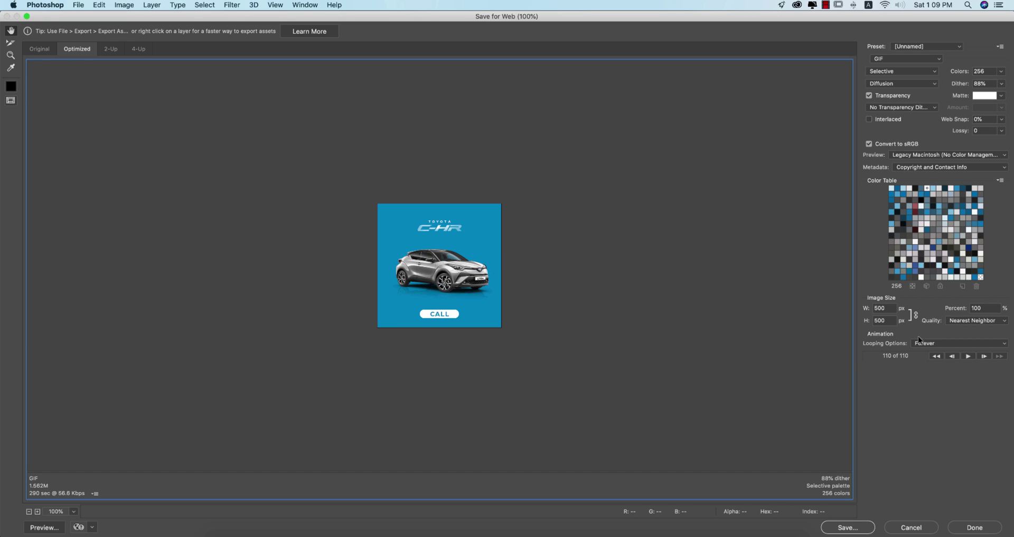
pyautogui.click(970, 357)
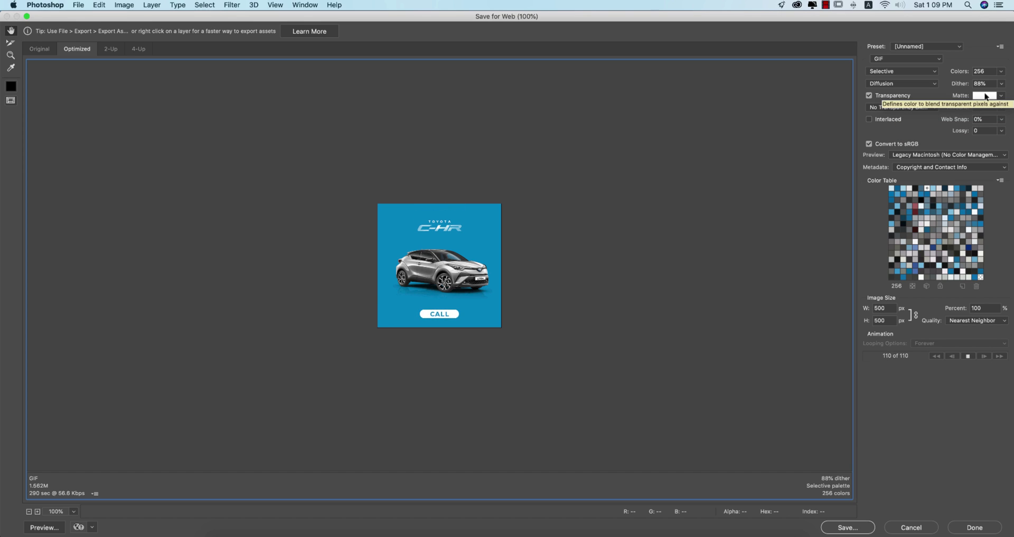
# Step: Choose the GIF 128 Dithered preset with Looping Forever
pyautogui.click(931, 46)
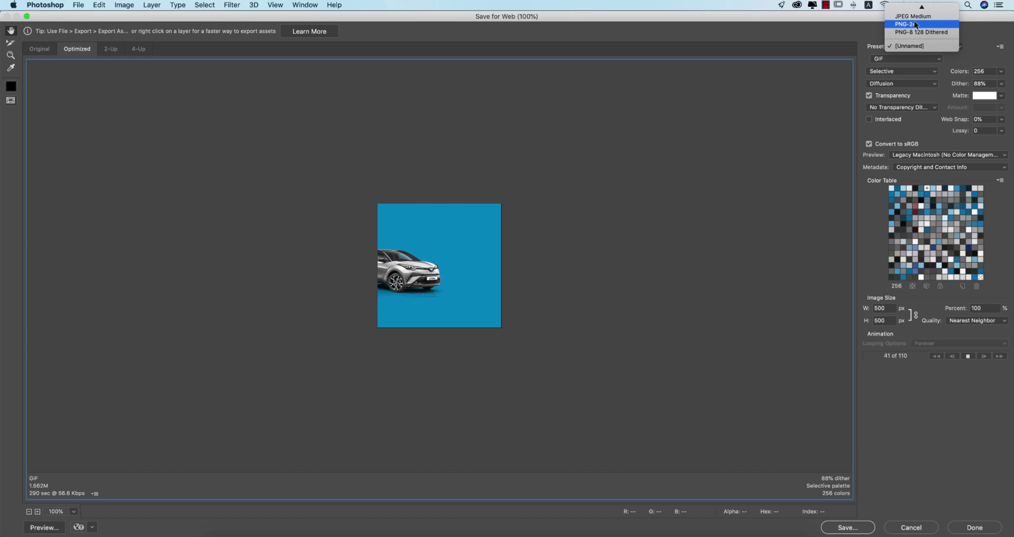
pyautogui.moveTo(922, 6)
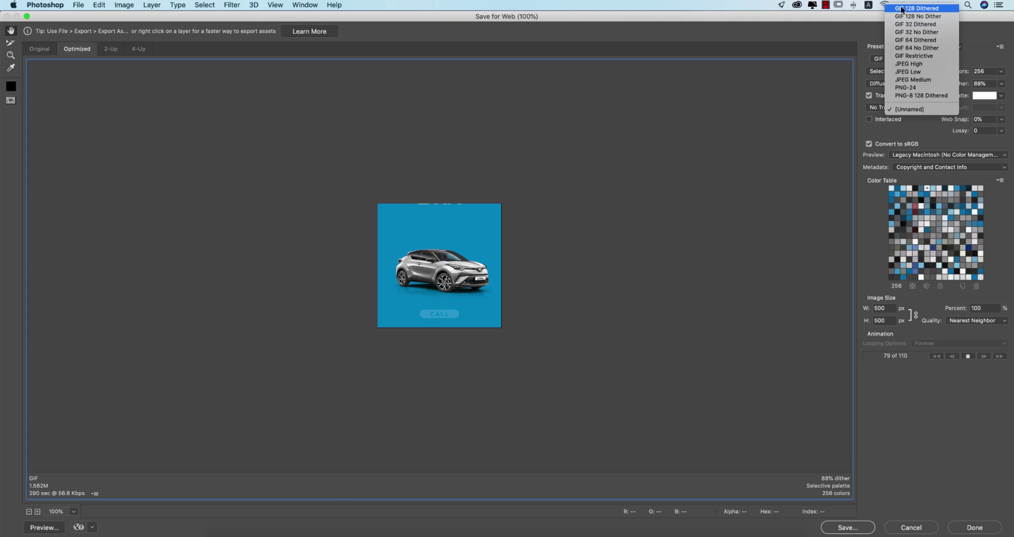
pyautogui.click(919, 16)
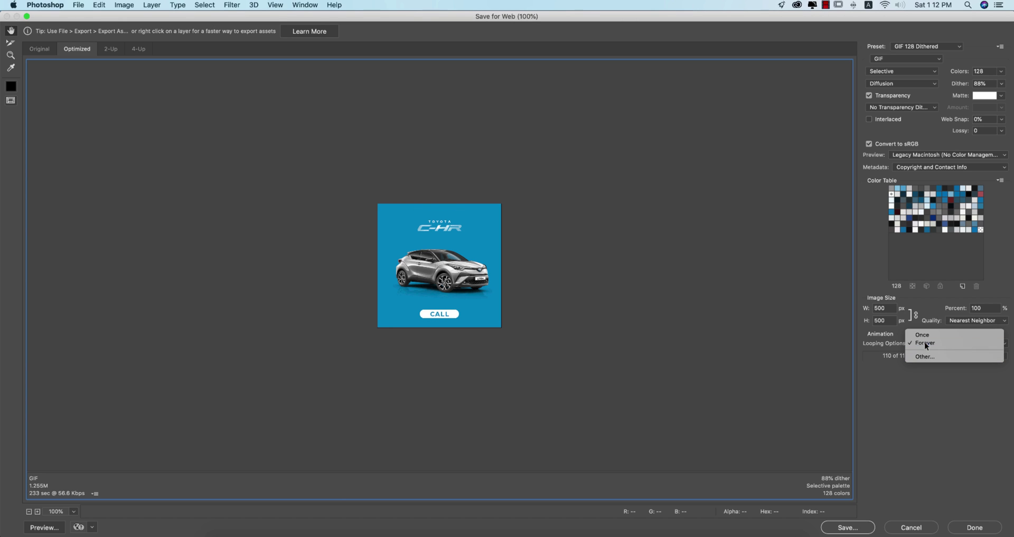
pyautogui.click(929, 345)
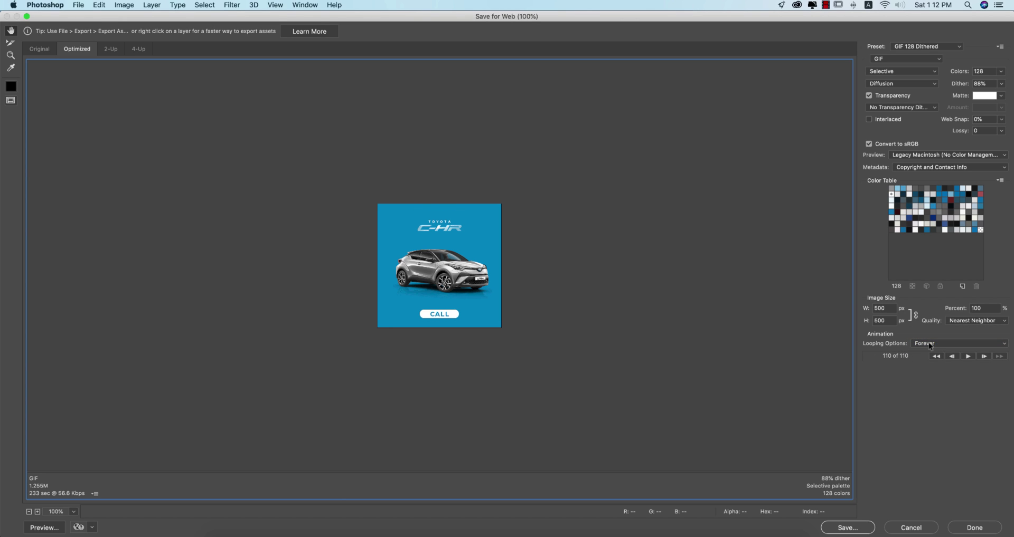
# Step: Try other presets and a 2-colour palette, then restore GIF 128 Dithered
pyautogui.click(910, 46)
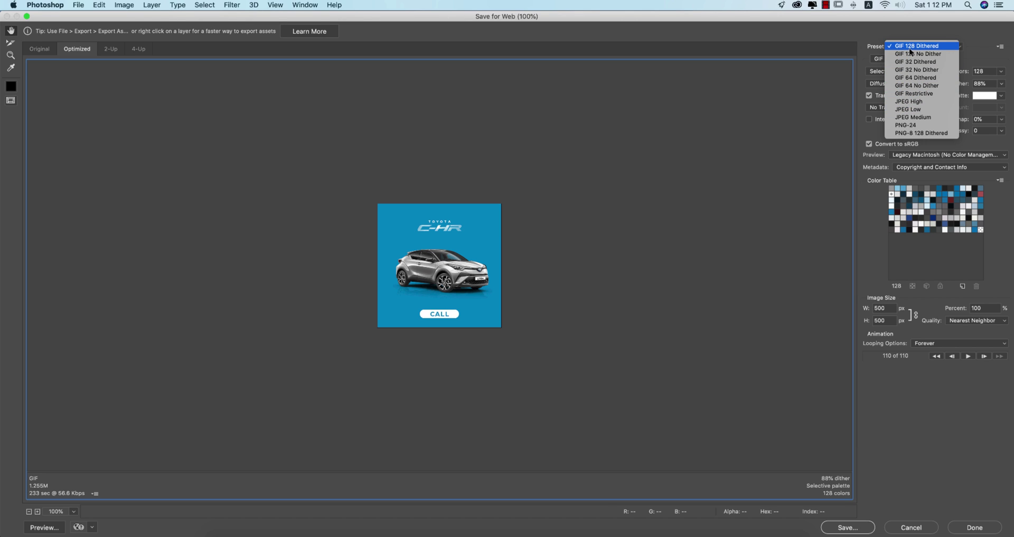
pyautogui.click(910, 48)
pyautogui.click(921, 45)
pyautogui.click(823, 99)
pyautogui.click(914, 46)
pyautogui.click(1001, 71)
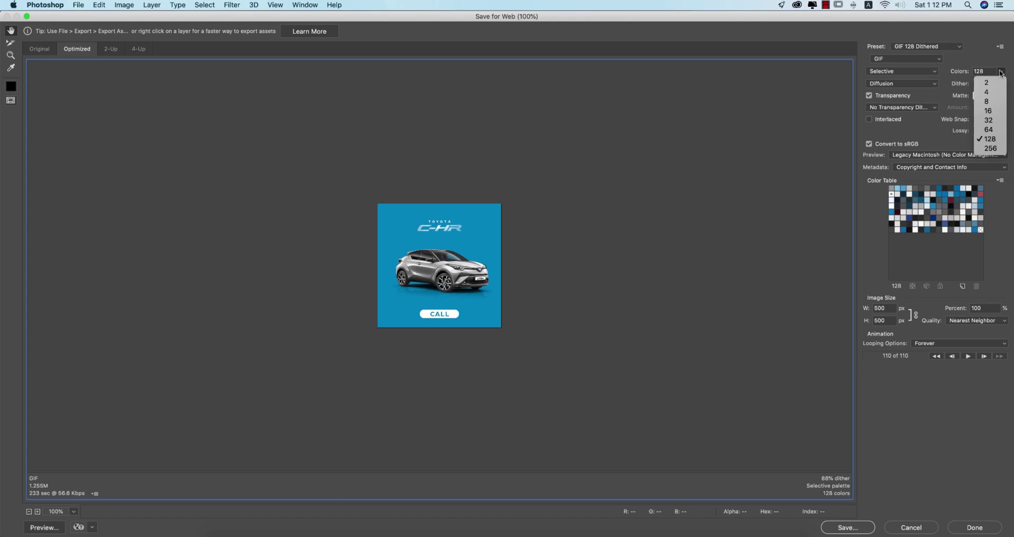
pyautogui.click(983, 71)
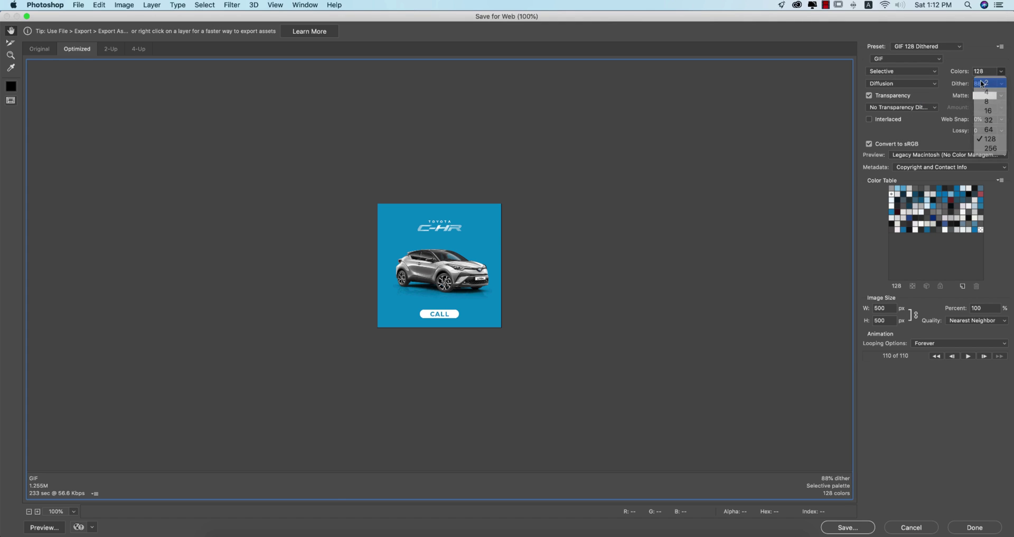
pyautogui.click(927, 47)
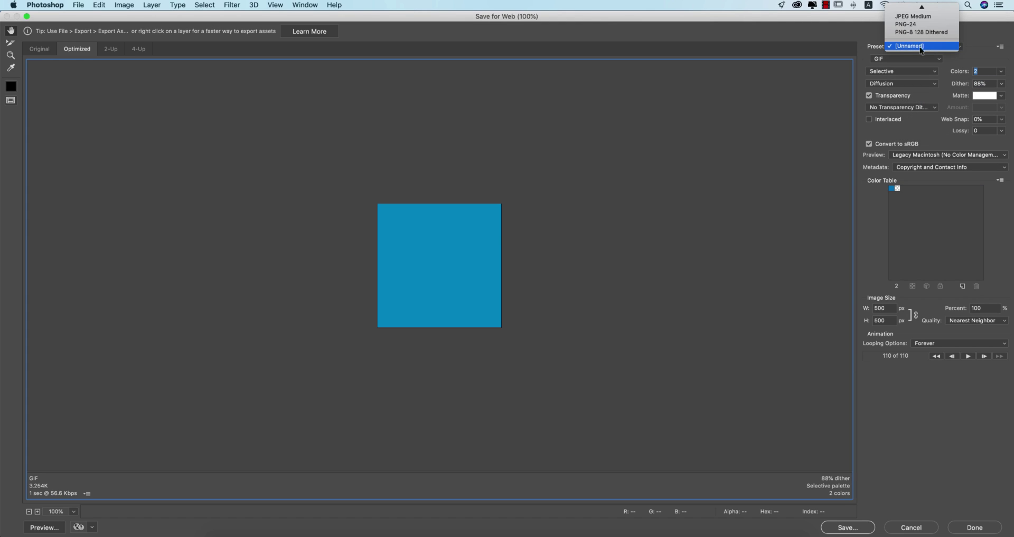
pyautogui.click(918, 9)
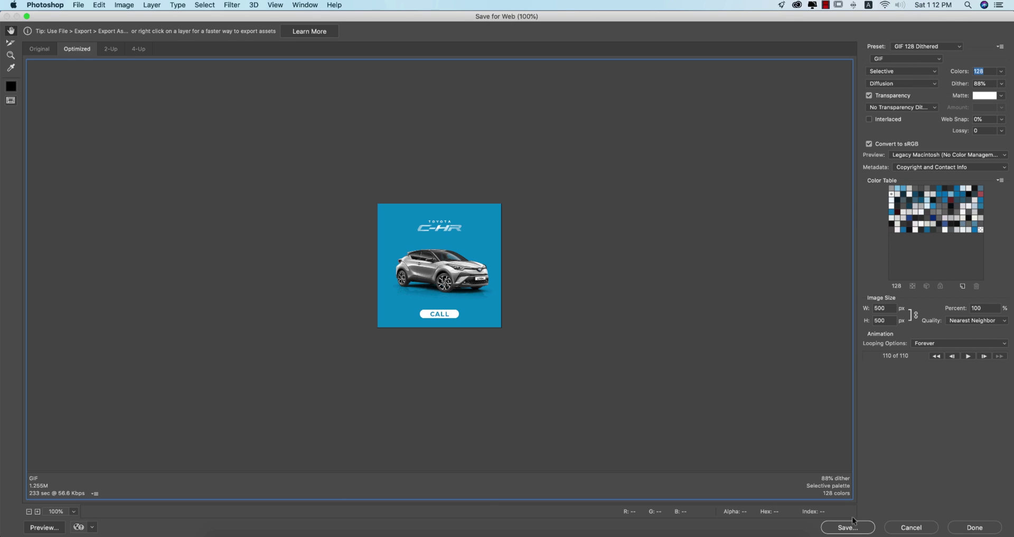
# Step: Save the GIF as car-gif-2.gif, replacing the existing file
pyautogui.press('Return')
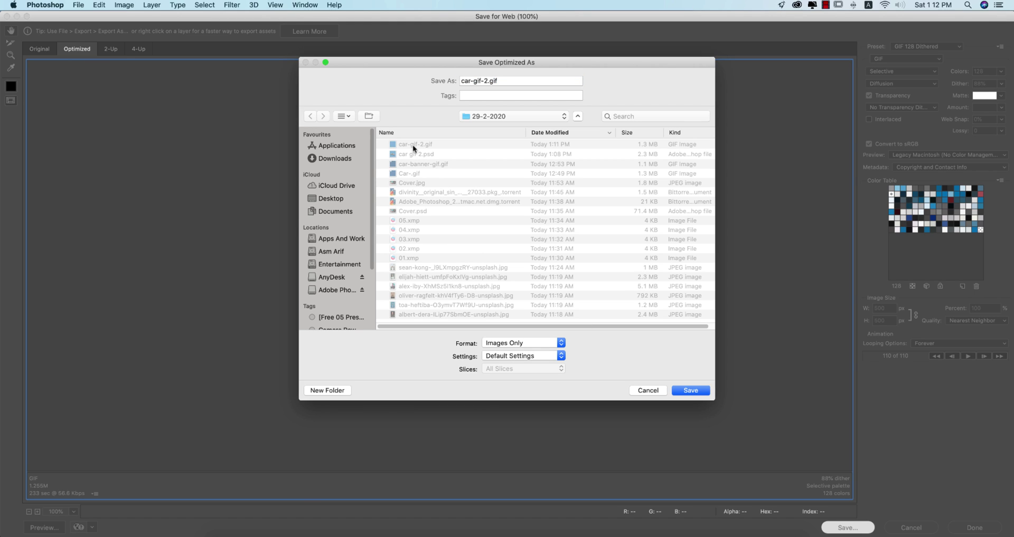
pyautogui.click(692, 392)
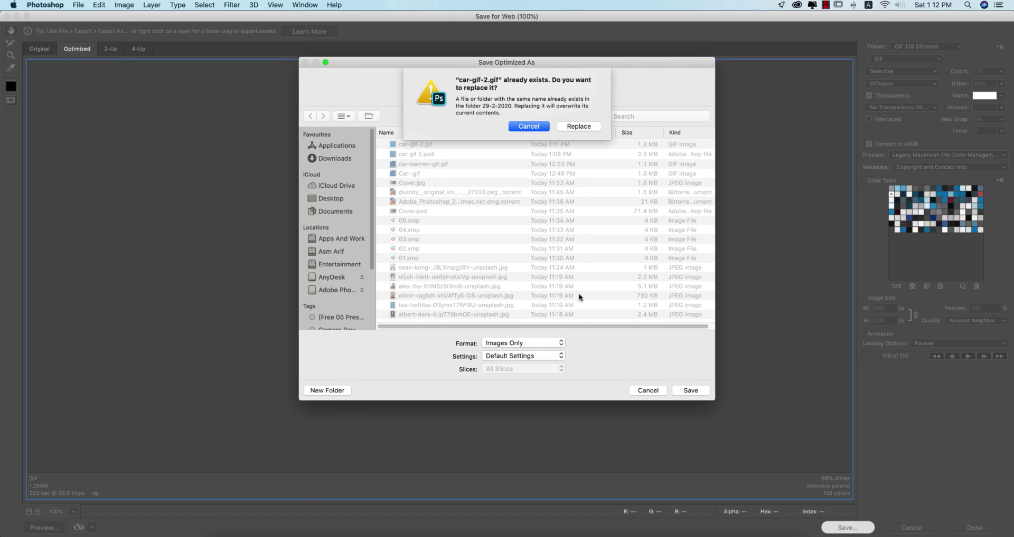
pyautogui.click(573, 126)
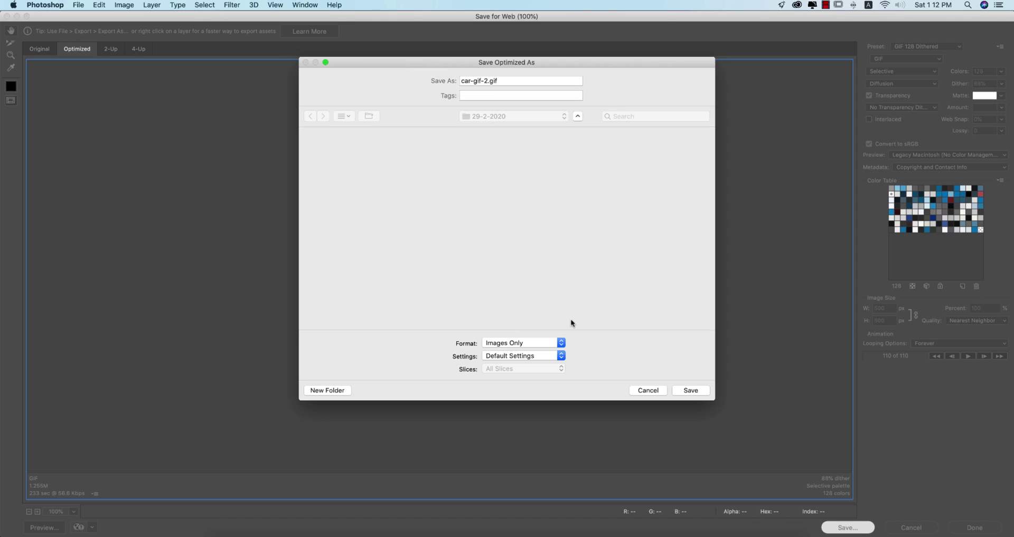
pyautogui.click(691, 391)
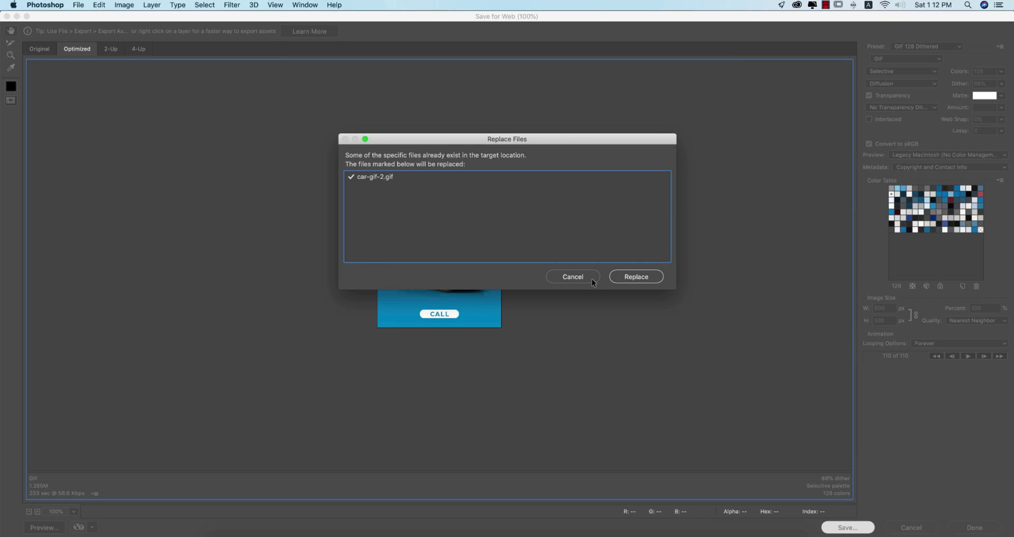
pyautogui.press('Return')
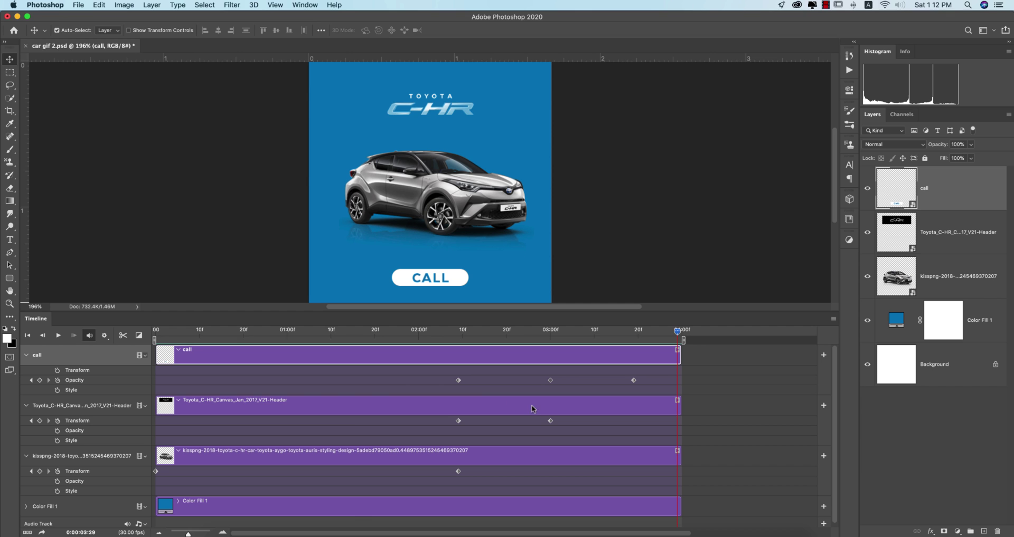
# Step: Open car-gif-2.gif from the 29-2-2020 folder in Google Chrome
pyautogui.click(224, 533)
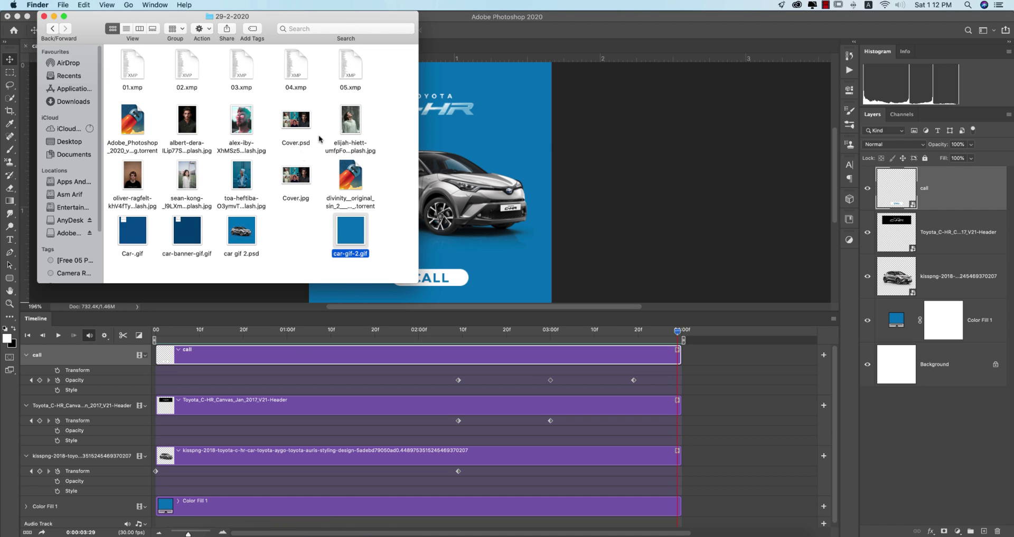
pyautogui.rightClick(344, 233)
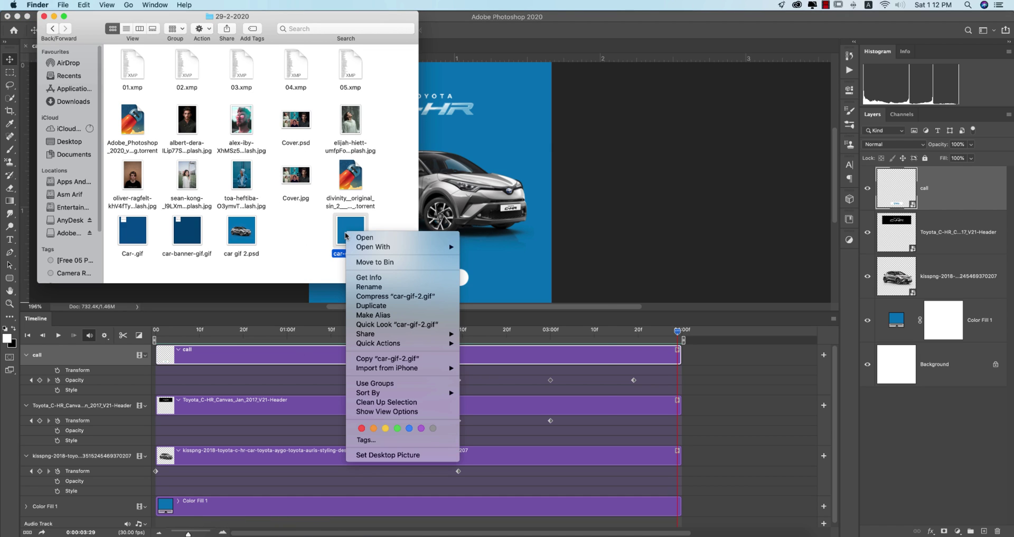
pyautogui.moveTo(391, 248)
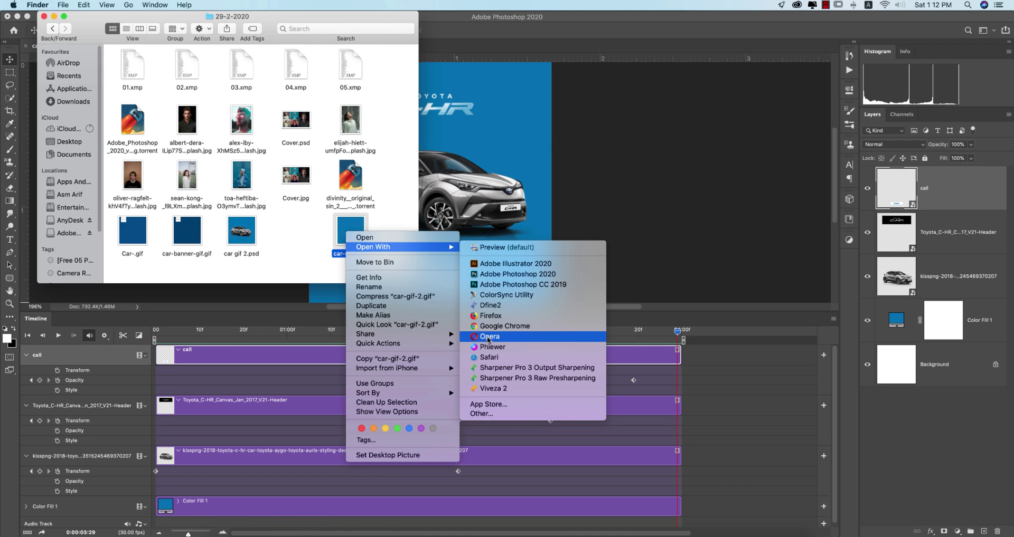
pyautogui.click(505, 326)
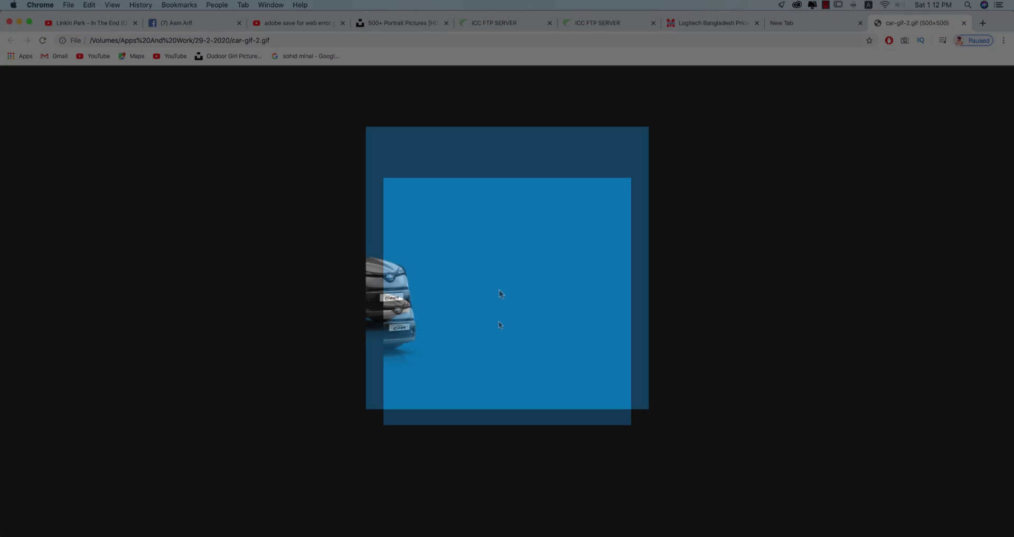